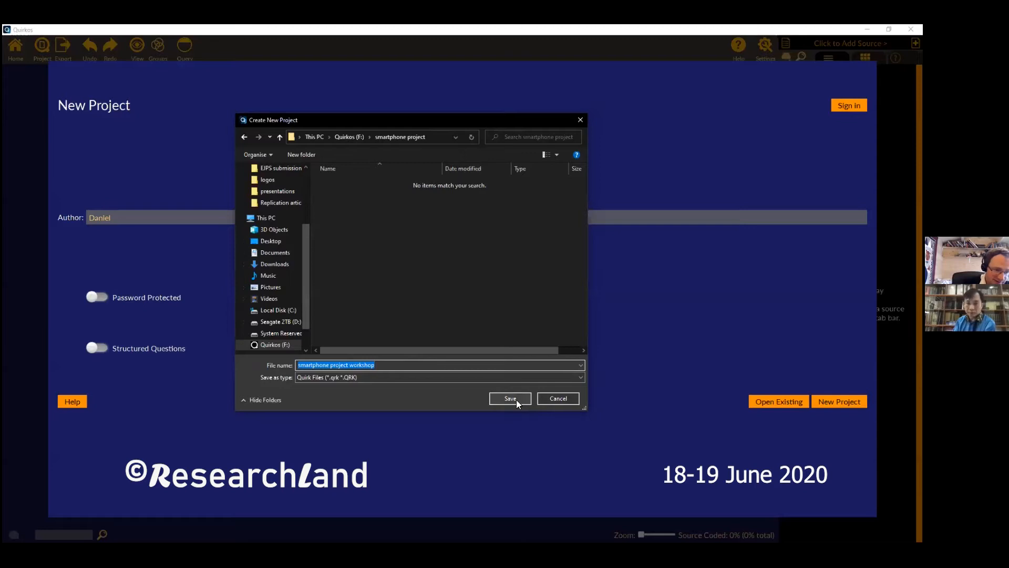
# - Save the new project as "smartphone project workshop" in the smartphone project folder and widen the source pane
pyautogui.click(509, 398)
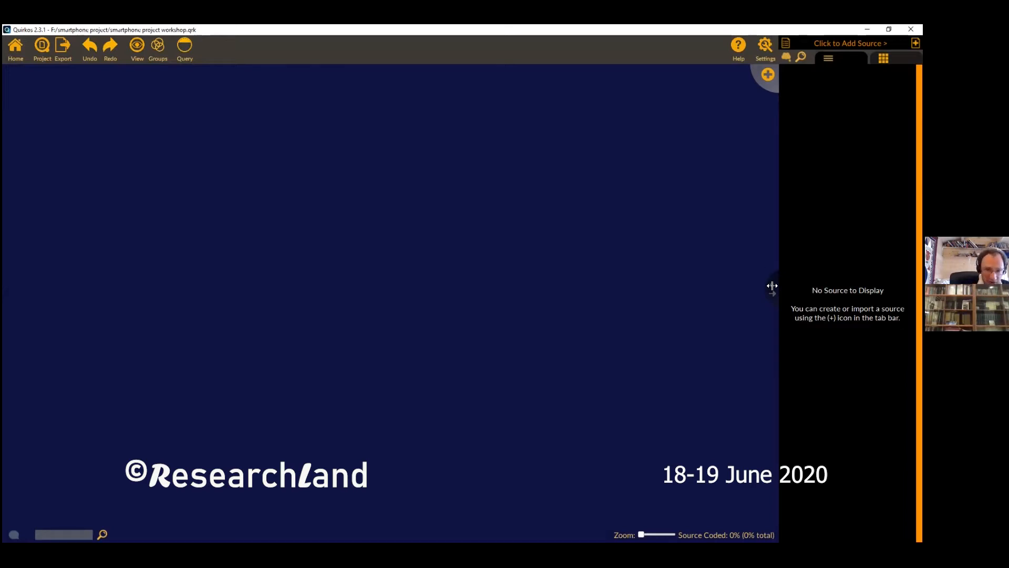
pyautogui.moveTo(772, 285); pyautogui.dragTo(555, 304)
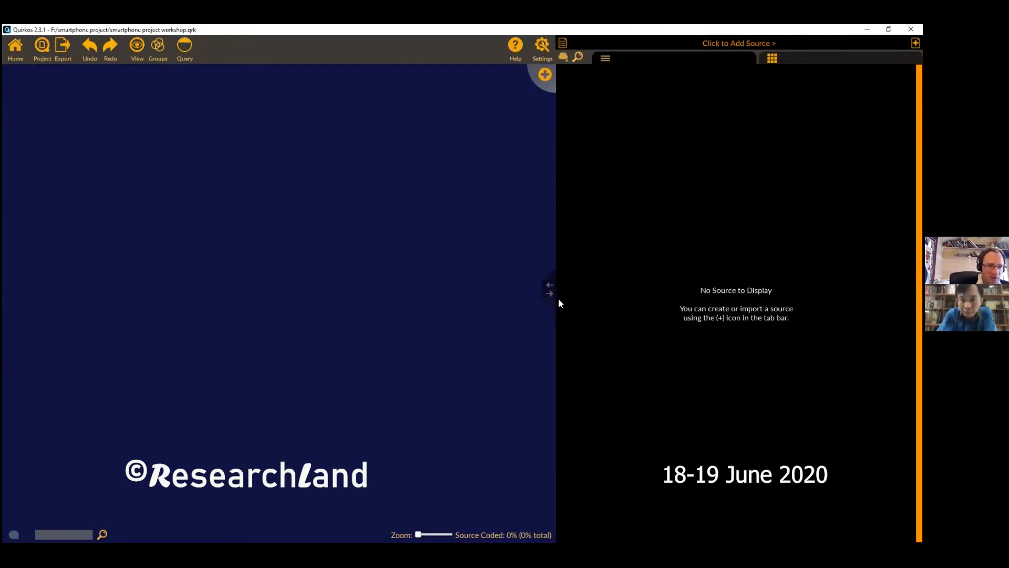
pyautogui.moveTo(548, 290); pyautogui.dragTo(640, 288)
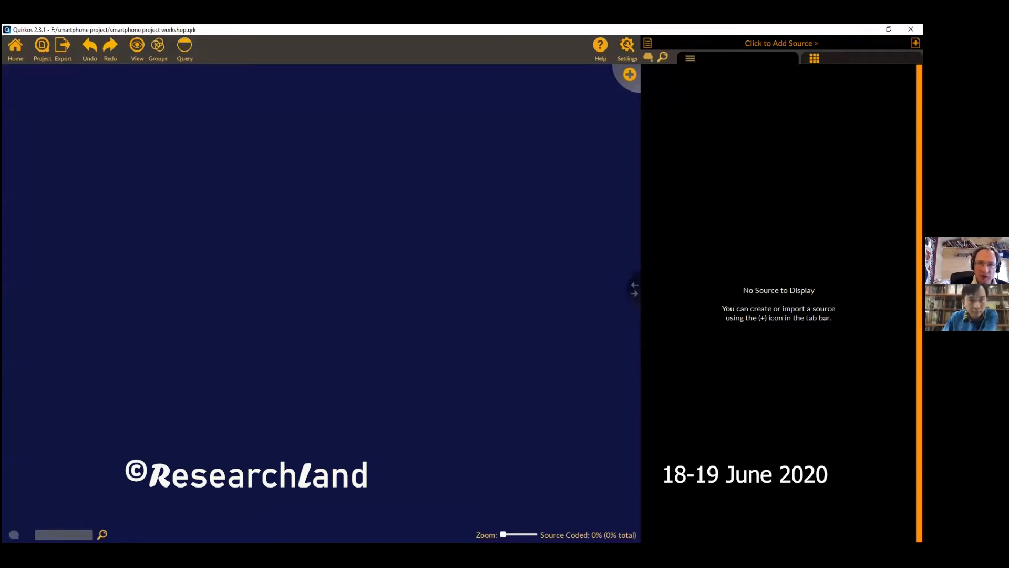
# - Switch to Firefox, copy the Windows installation paragraphs from the Installing Quirkos page, and return to the Quirkos project
pyautogui.click(915, 42)
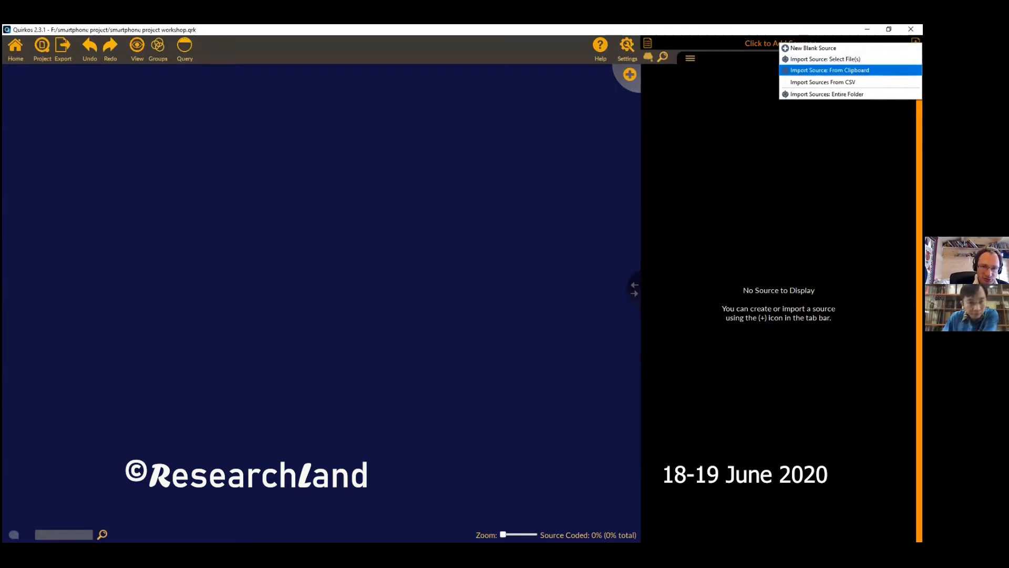
pyautogui.click(798, 215)
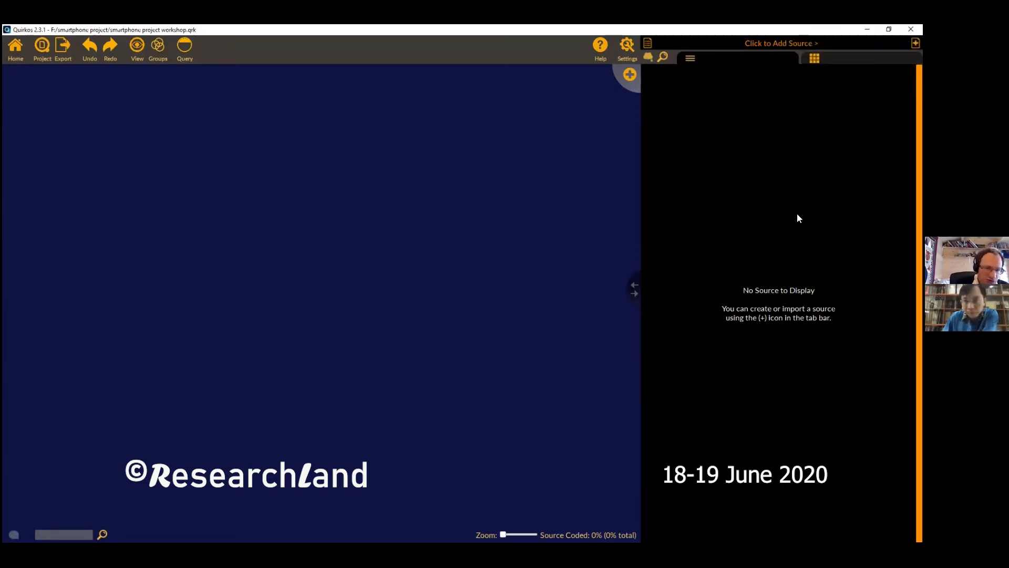
pyautogui.press('super')
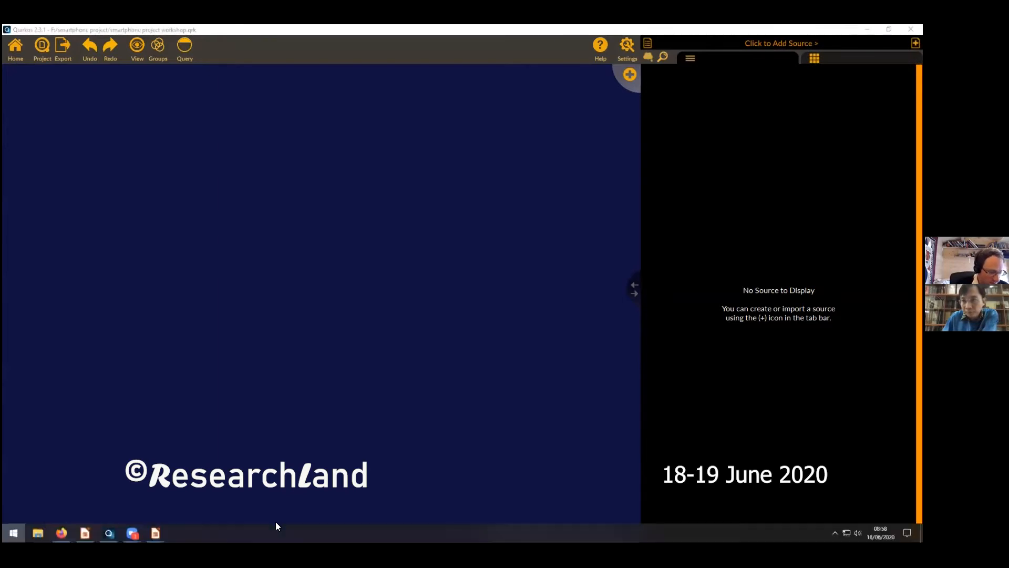
pyautogui.click(62, 532)
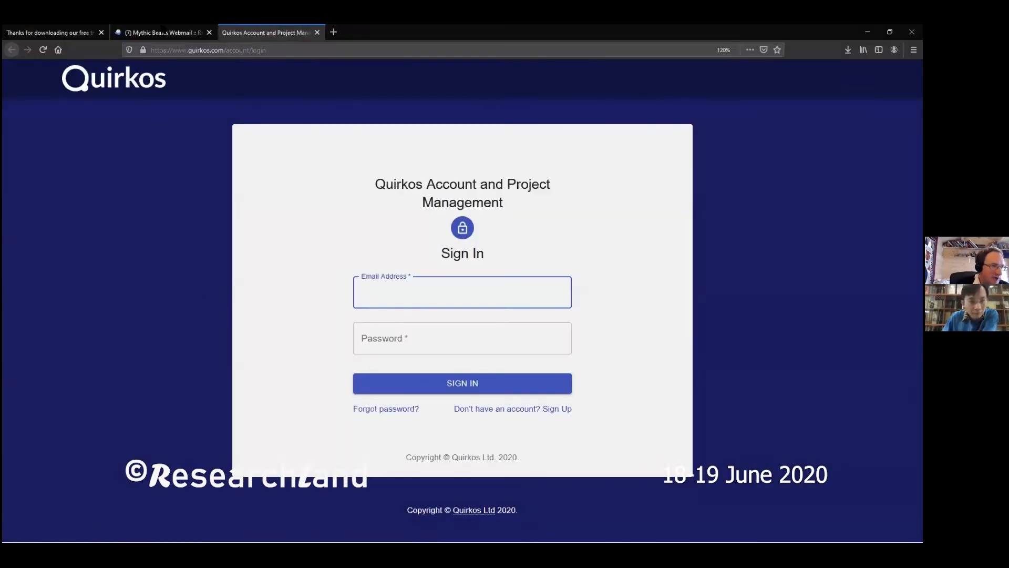
pyautogui.click(82, 33)
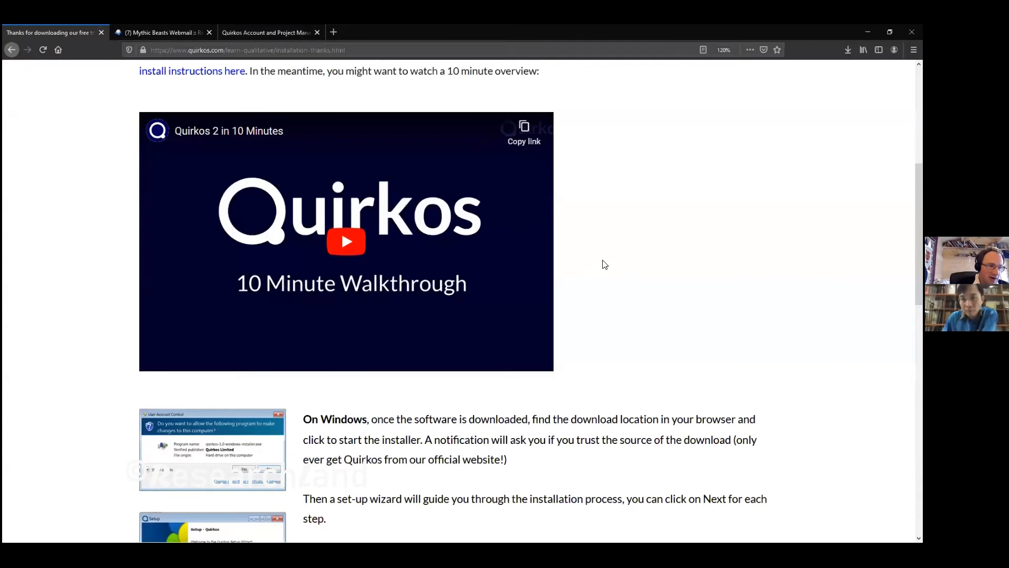
pyautogui.scroll(5, 603, 262)
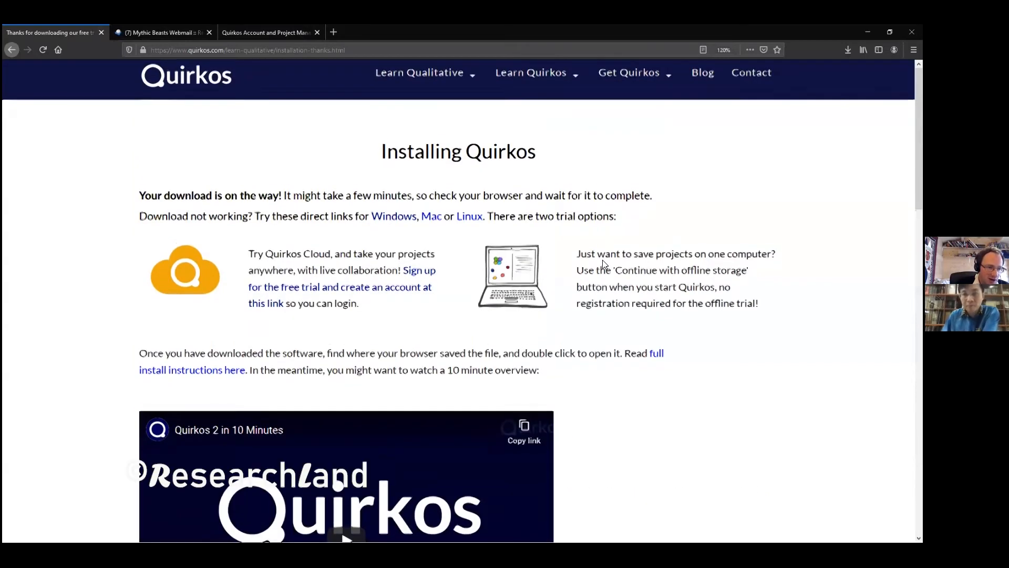
pyautogui.scroll(-8, 602, 260)
pyautogui.scroll(-4, 345, 198)
pyautogui.scroll(4, 345, 199)
pyautogui.moveTo(303, 195); pyautogui.dragTo(558, 362)
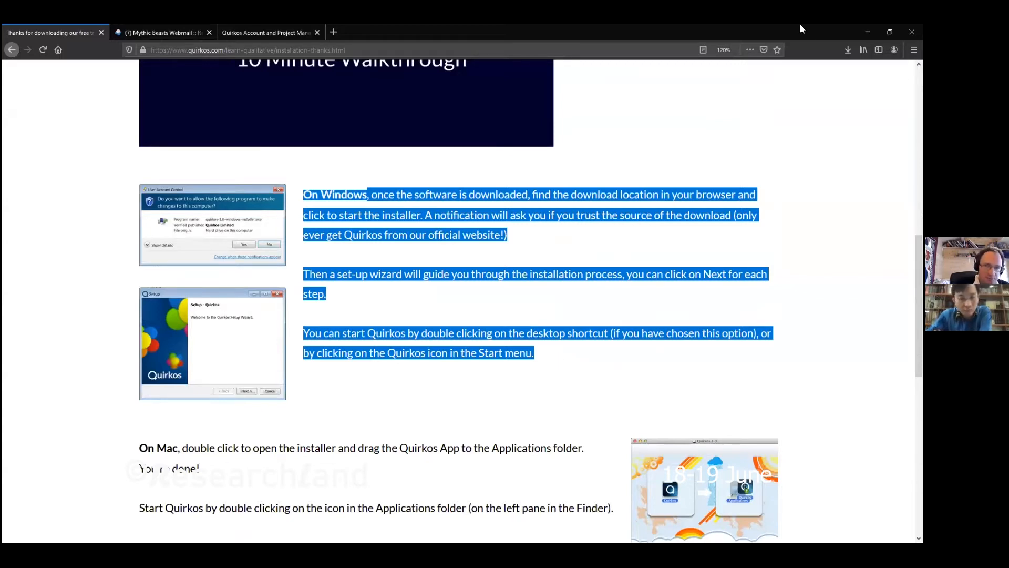
pyautogui.click(867, 32)
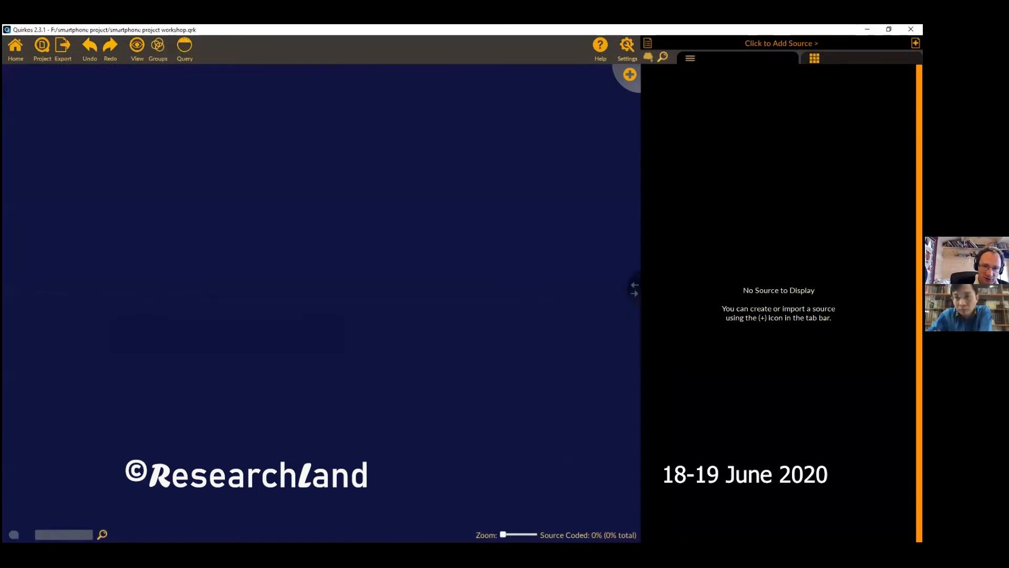
# - Import the clipboard text as a new source titled "Source 1"
pyautogui.click(915, 43)
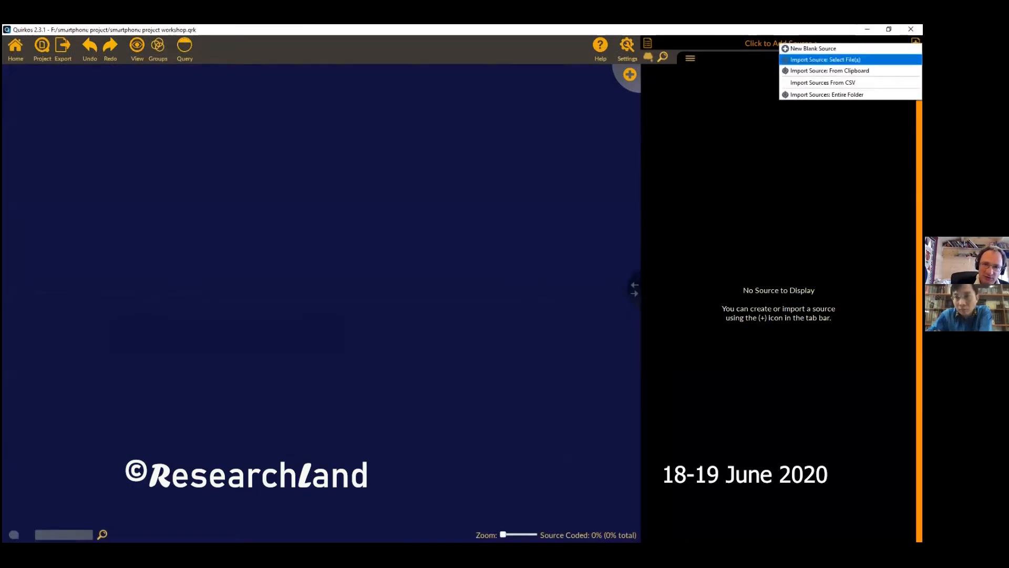
pyautogui.click(800, 71)
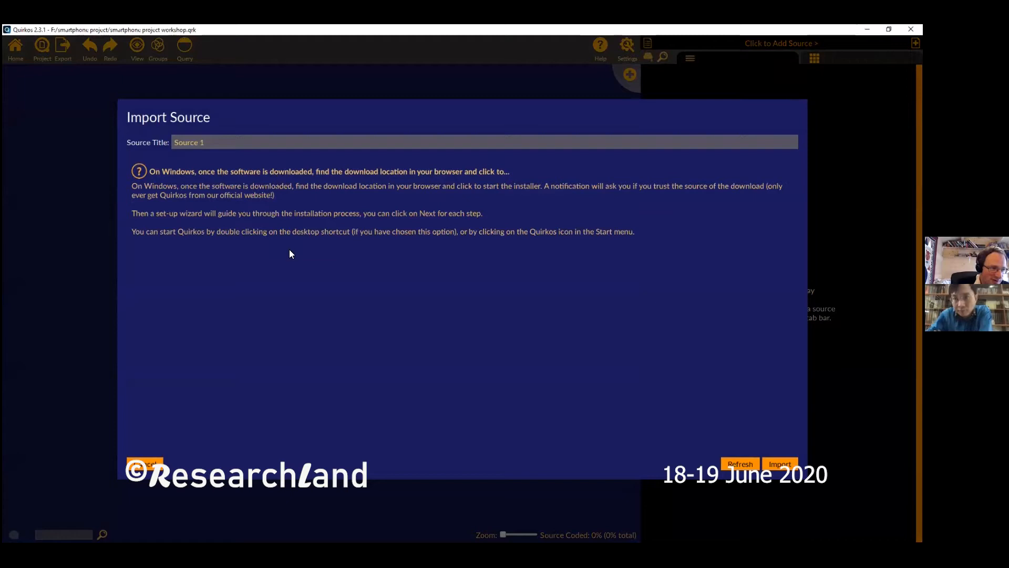
pyautogui.click(775, 464)
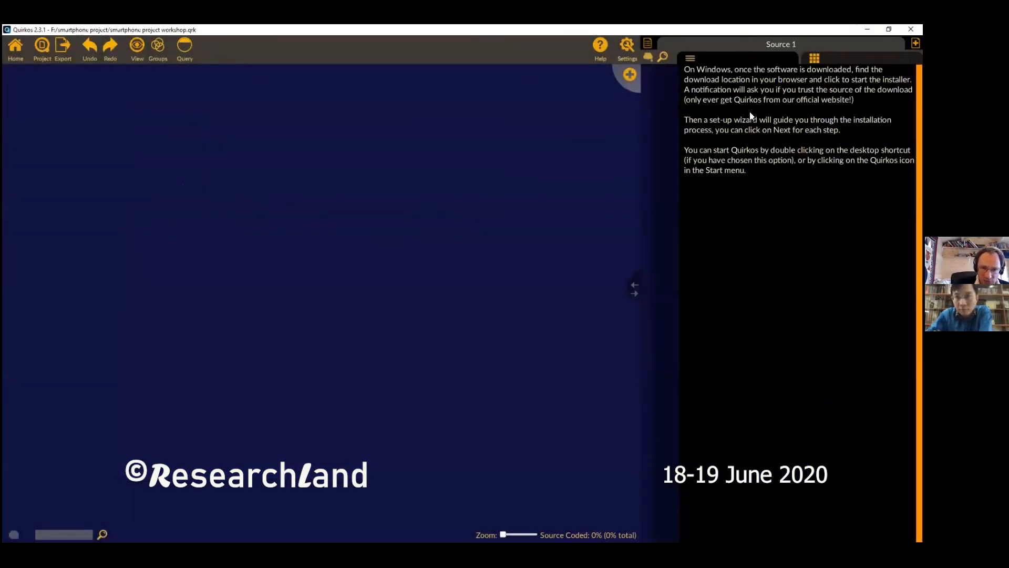
pyautogui.moveTo(757, 167); pyautogui.dragTo(683, 150)
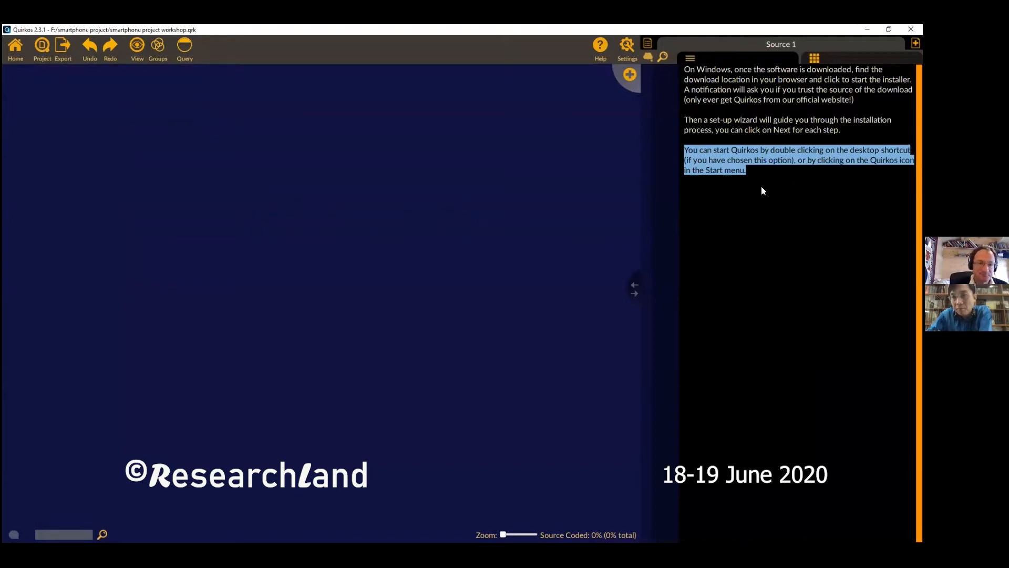
pyautogui.click(752, 125)
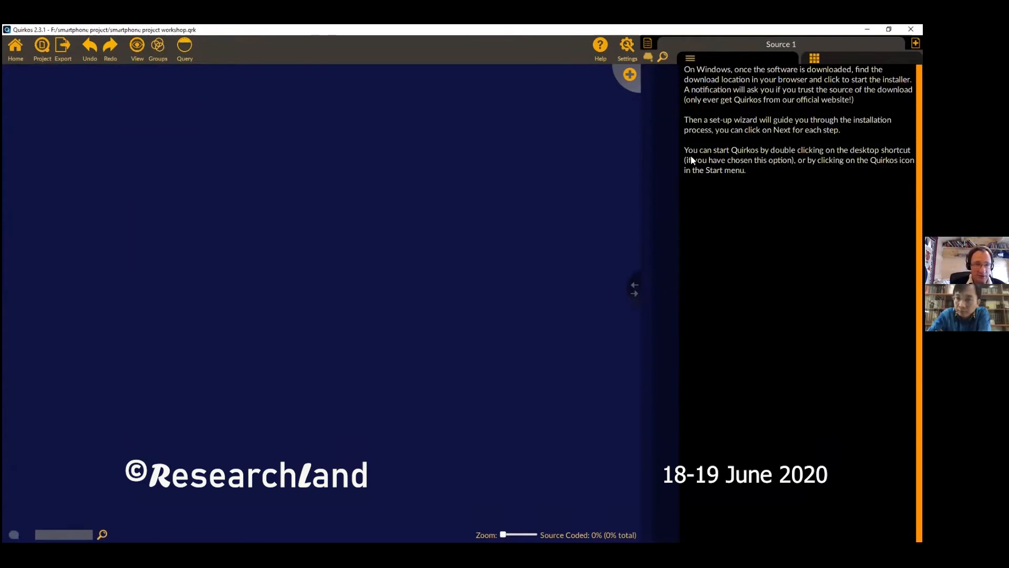
# - Save general preferences with a larger source font, slightly wider highlights and memos columns, and the light theme
pyautogui.click(627, 45)
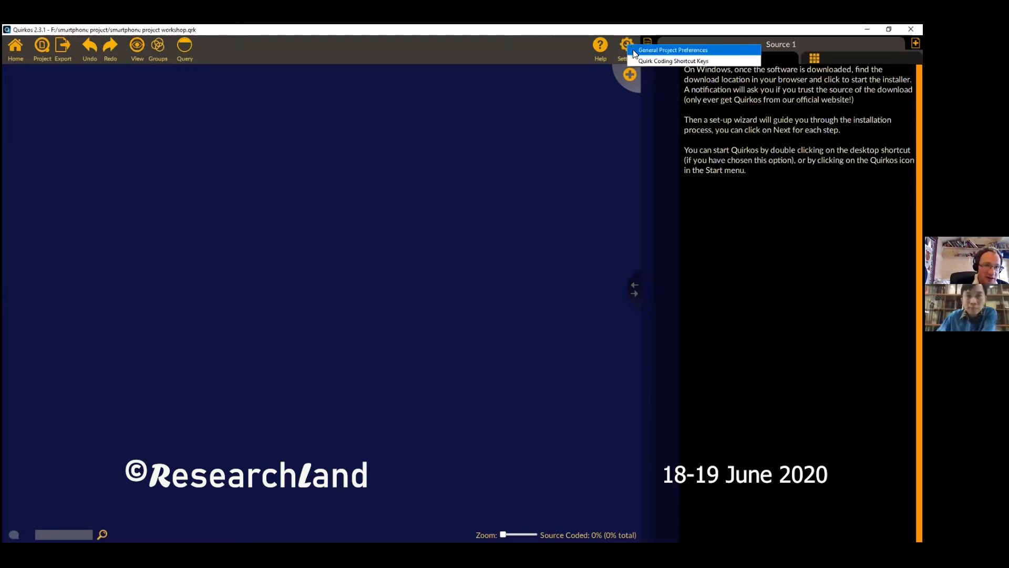
pyautogui.click(710, 50)
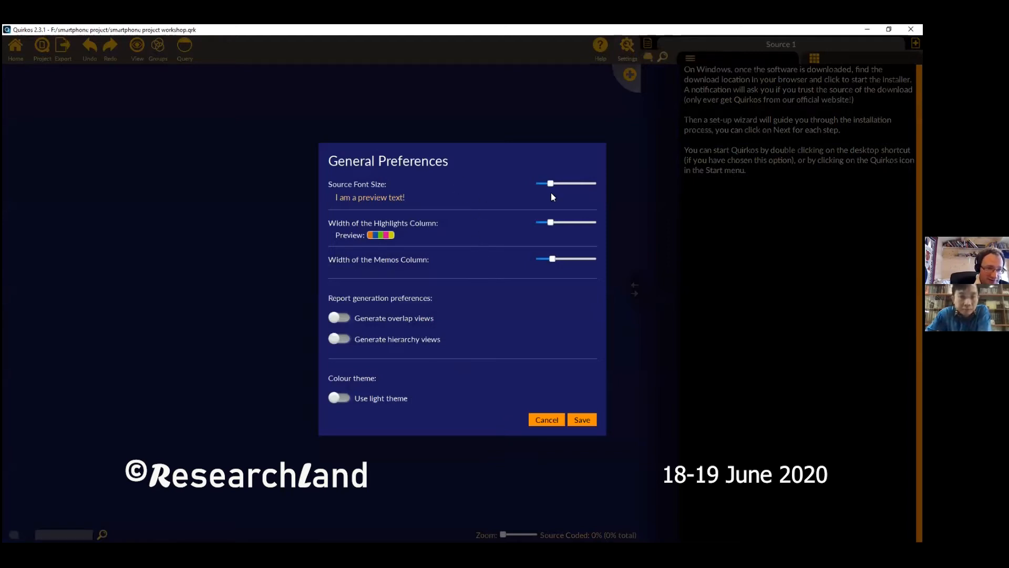
pyautogui.moveTo(550, 183); pyautogui.dragTo(583, 184)
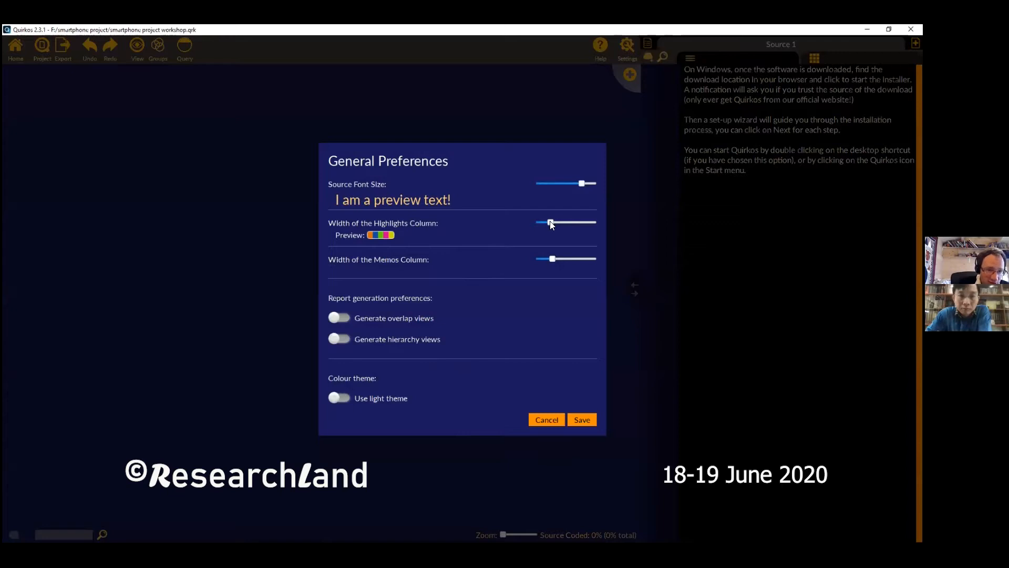
pyautogui.moveTo(551, 225); pyautogui.dragTo(557, 223)
pyautogui.click(559, 258)
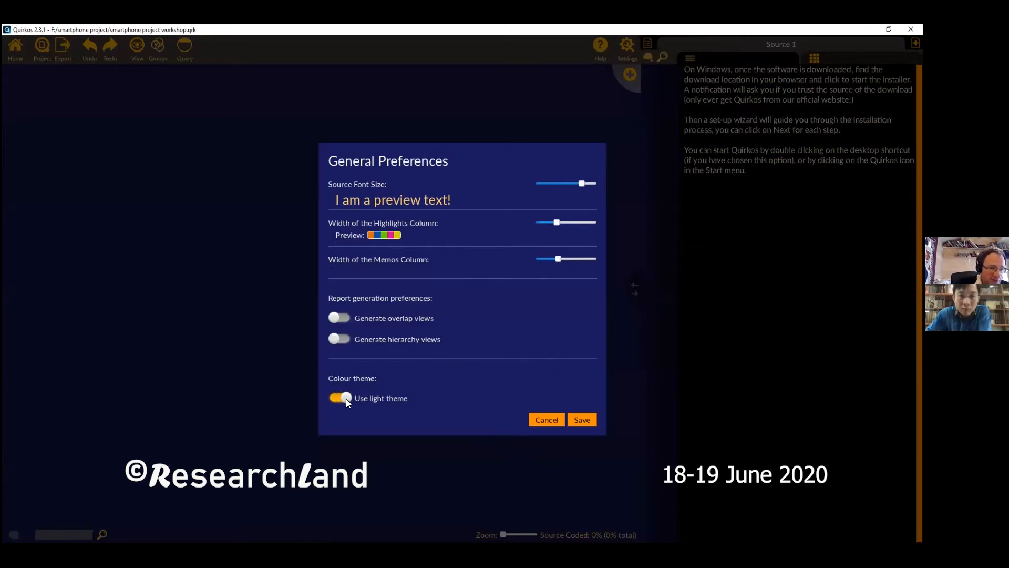
pyautogui.click(581, 420)
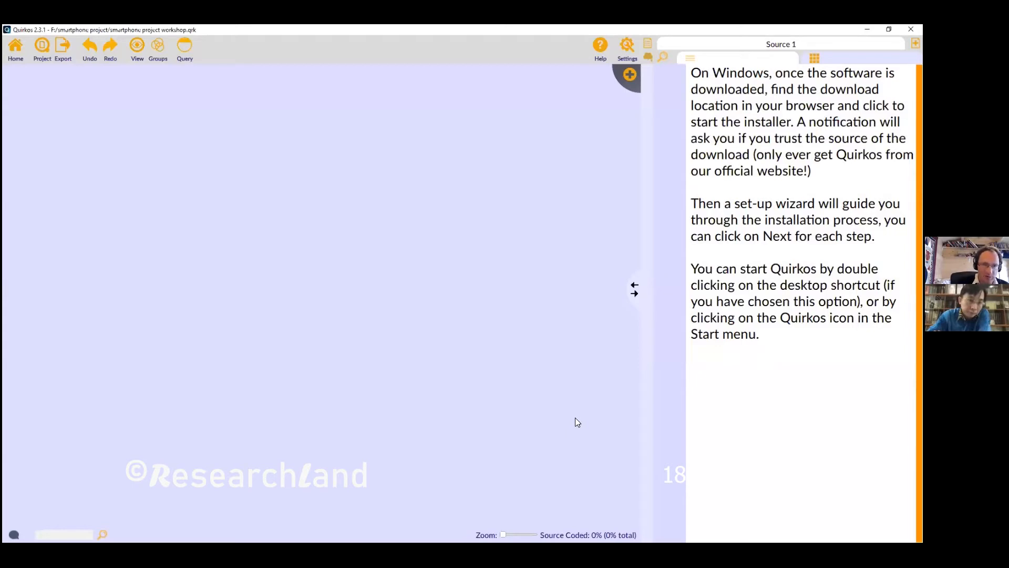
# - Turn off the light theme in the general preferences and save to restore the dark colours
pyautogui.click(628, 67)
pyautogui.click(637, 53)
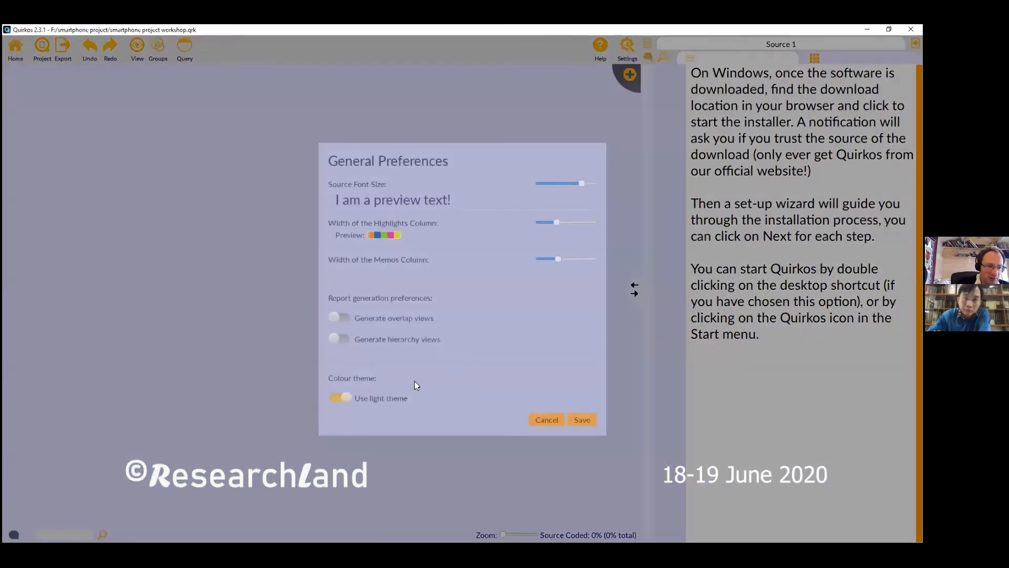
pyautogui.click(576, 417)
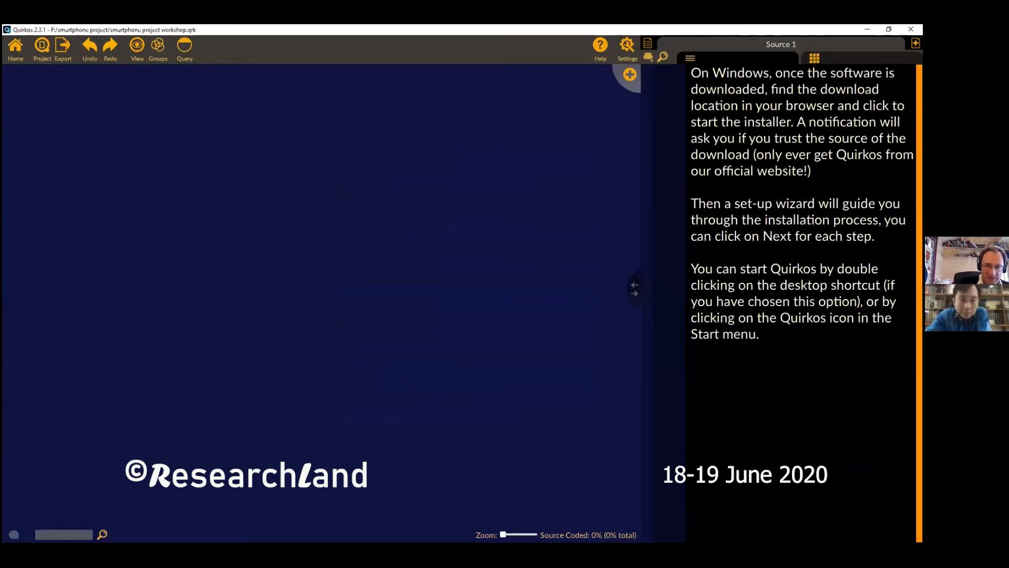
# - Examine the properties and text views of Source 1 and the list of all sources
pyautogui.click(814, 58)
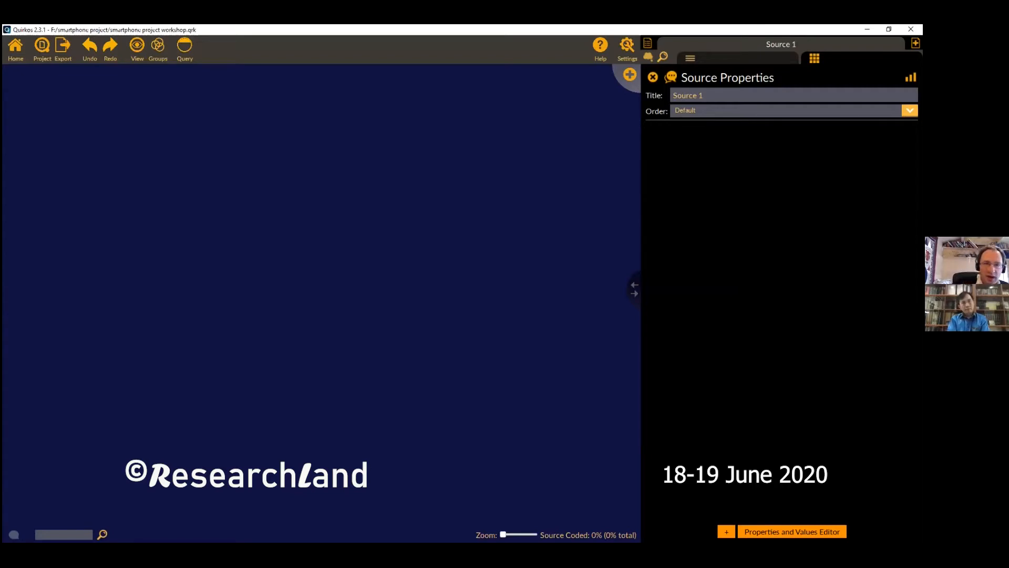
pyautogui.click(729, 55)
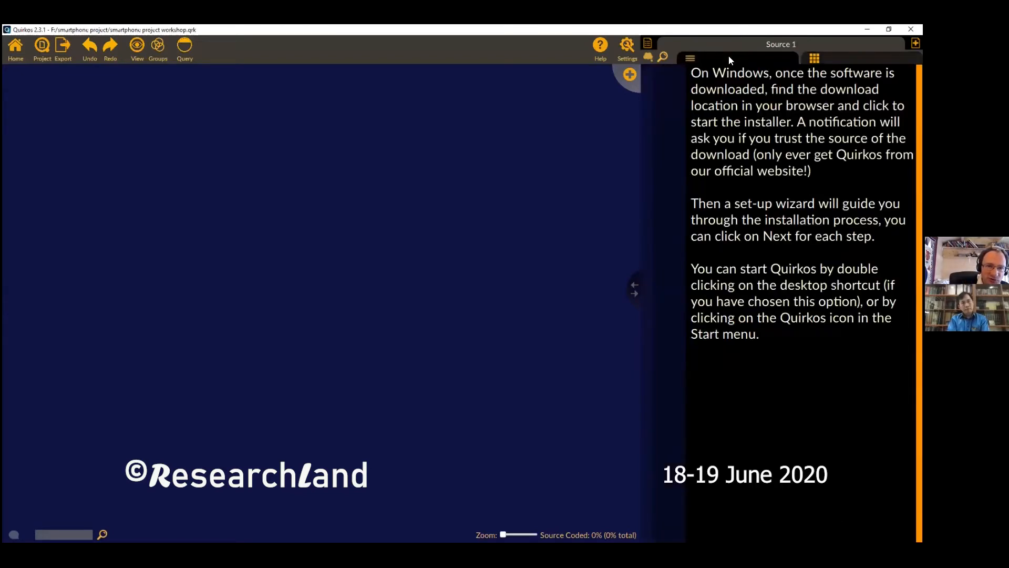
pyautogui.click(818, 57)
pyautogui.click(742, 57)
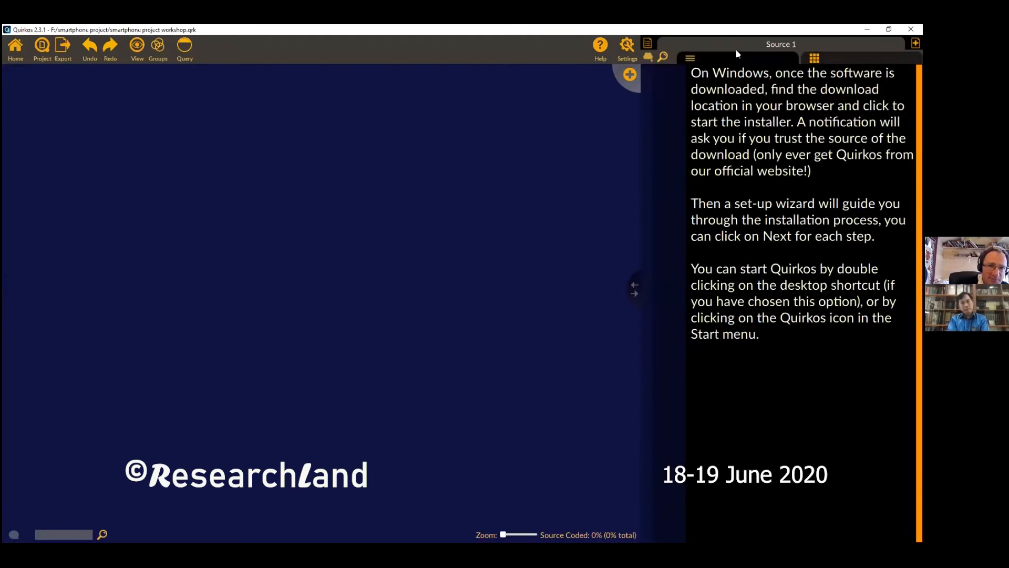
pyautogui.click(649, 44)
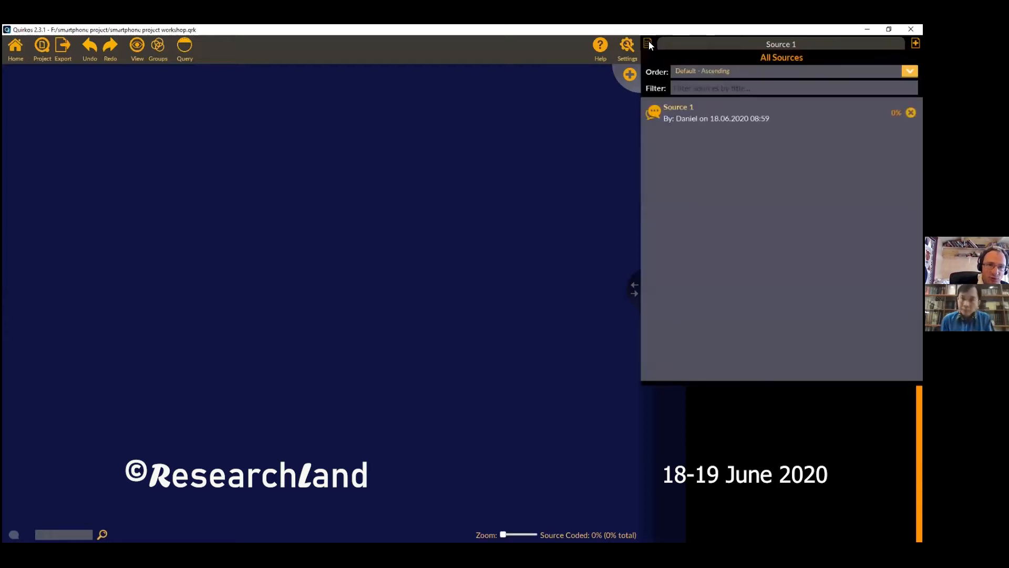
pyautogui.click(648, 42)
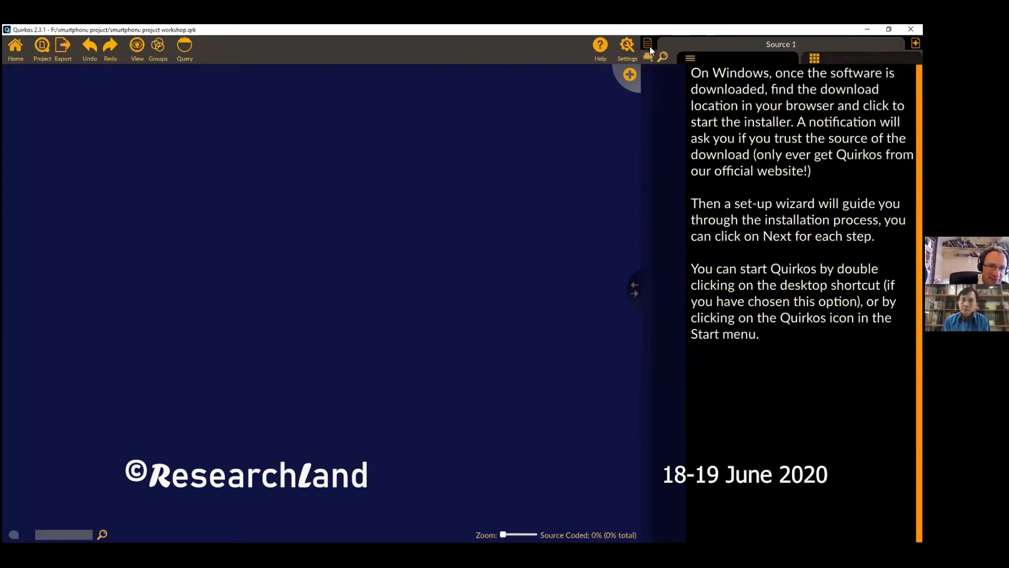
# - Remove Source 1 from the project, undo the removal, and redo it
pyautogui.click(649, 45)
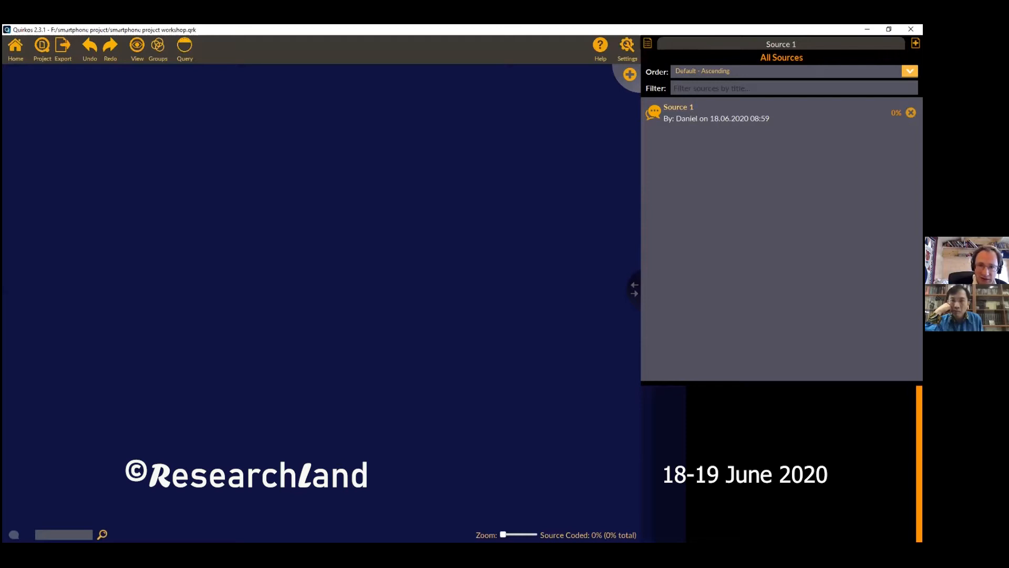
pyautogui.click(911, 113)
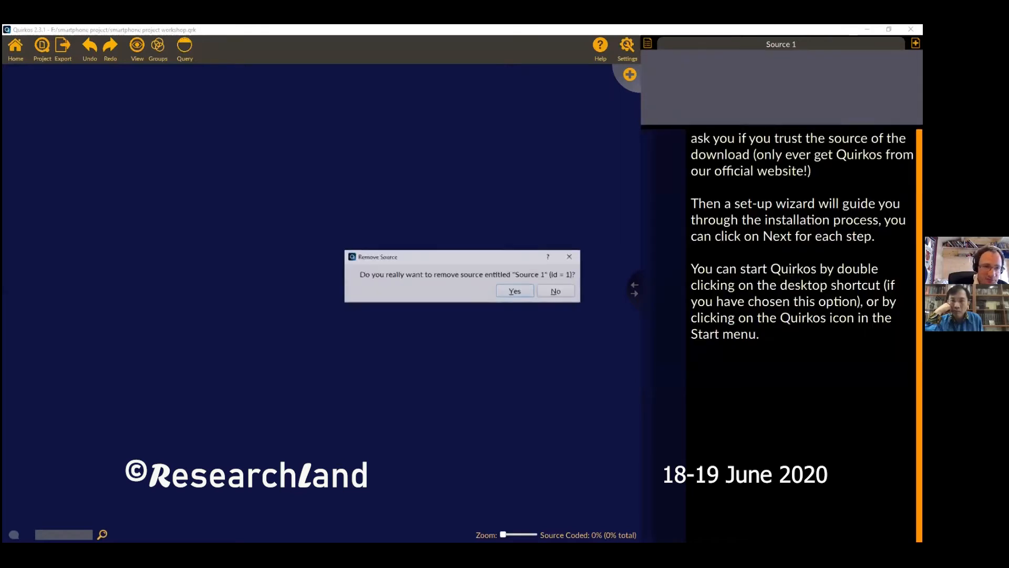
pyautogui.click(515, 291)
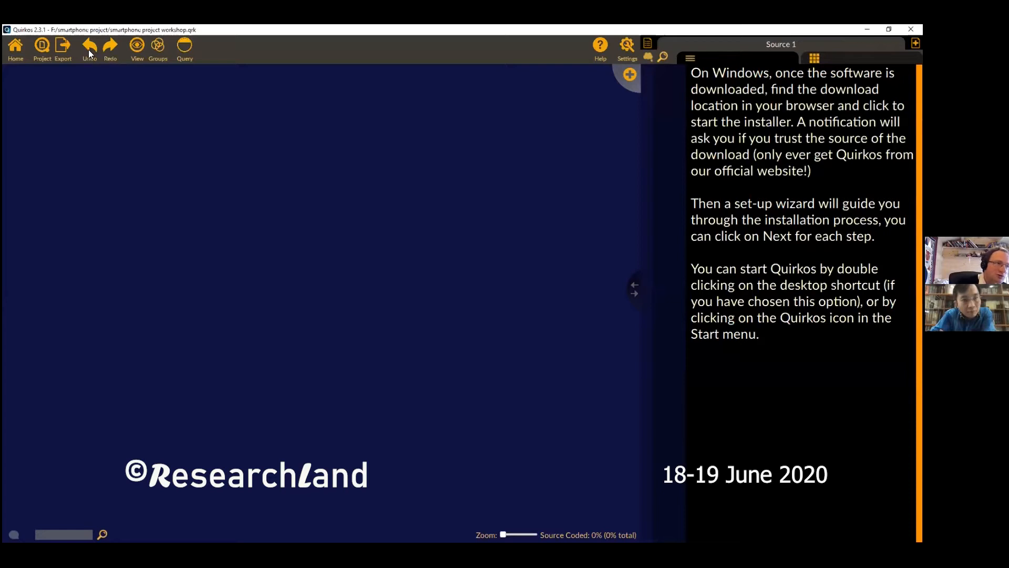
pyautogui.click(111, 52)
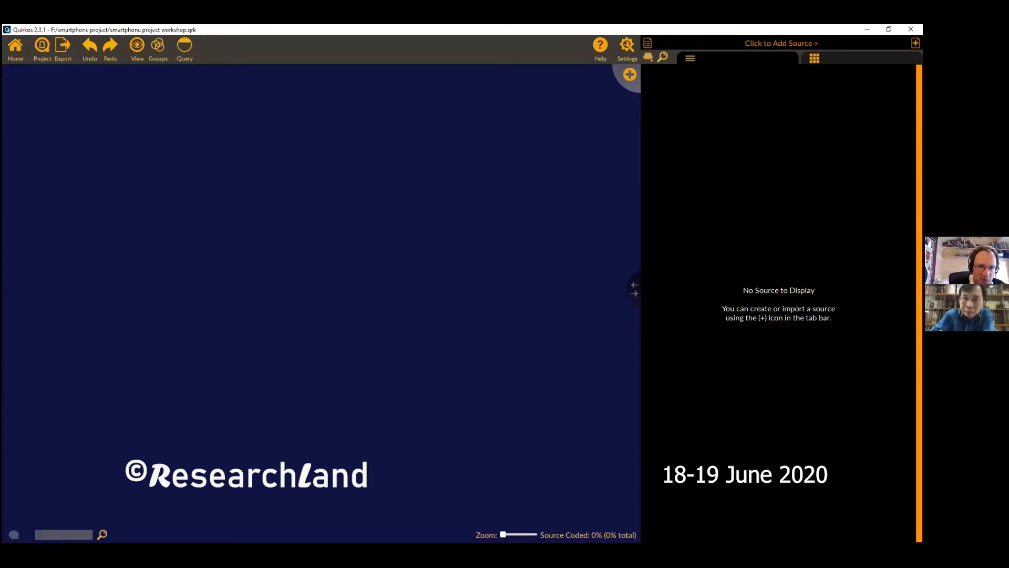
# - Start importing source files and browse to the smartphone project folder on the Quirkos (F:) drive
pyautogui.click(915, 44)
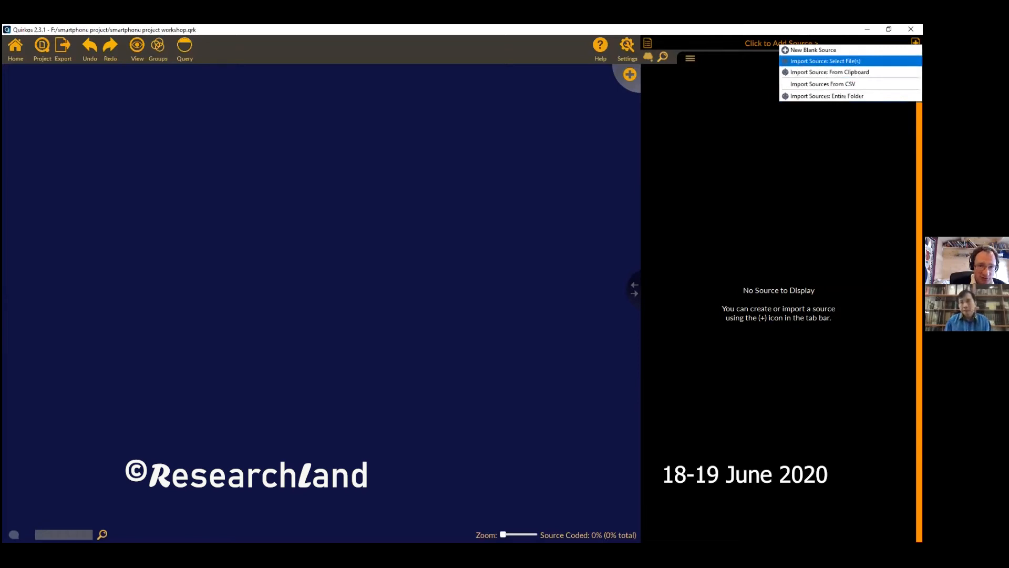
pyautogui.click(825, 61)
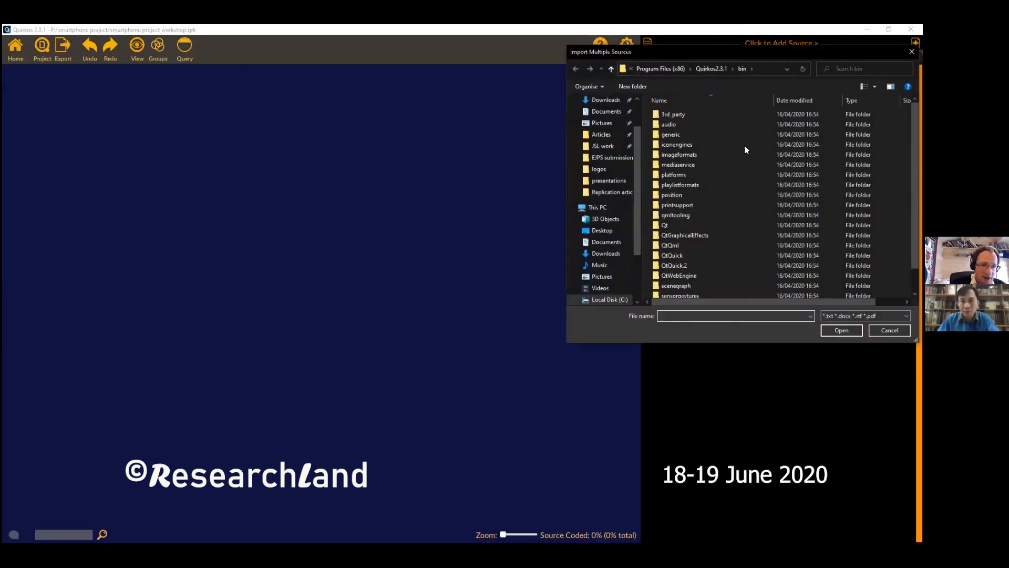
pyautogui.moveTo(638, 231); pyautogui.dragTo(638, 277)
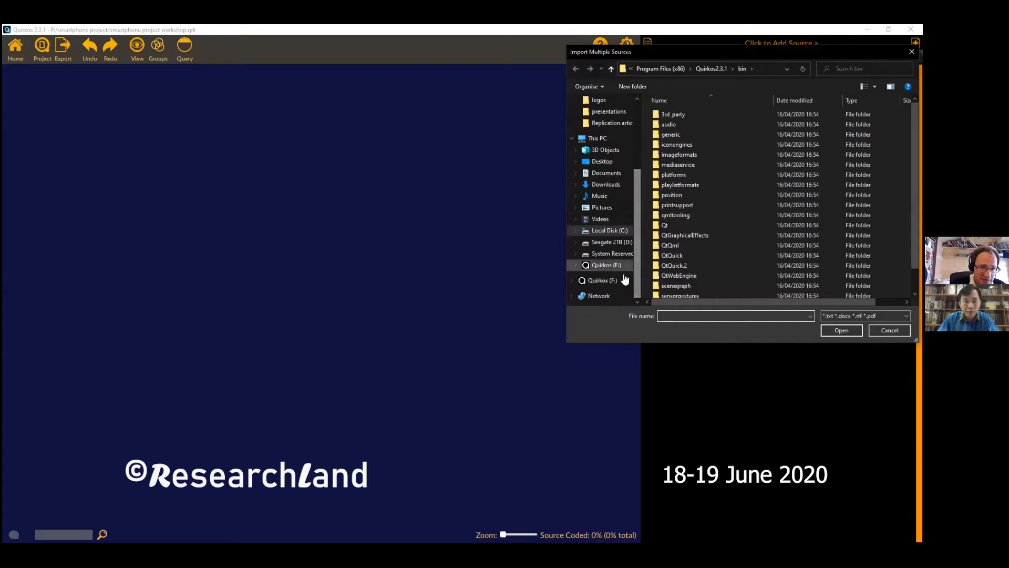
pyautogui.click(615, 269)
pyautogui.doubleClick(684, 145)
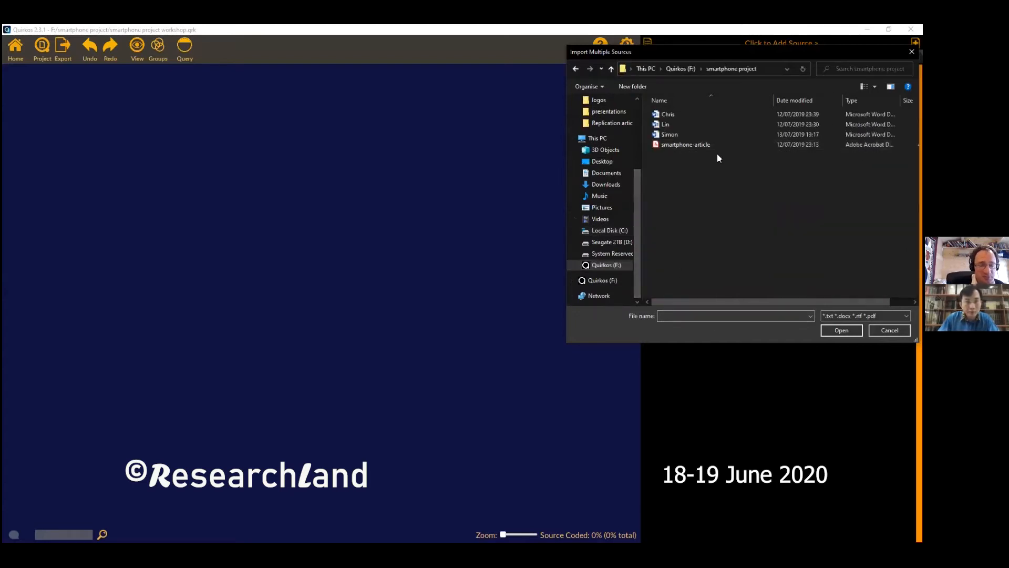
pyautogui.moveTo(736, 57); pyautogui.dragTo(595, 125)
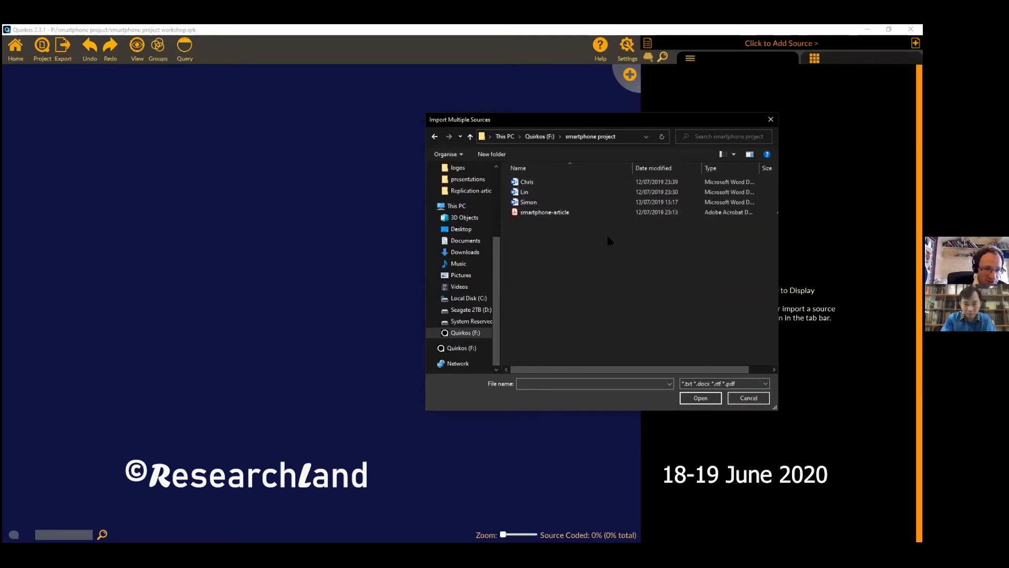
# - Import the Word documents Chris, Lin and Simon together with the smartphone-article PDF as sources
pyautogui.click(533, 213)
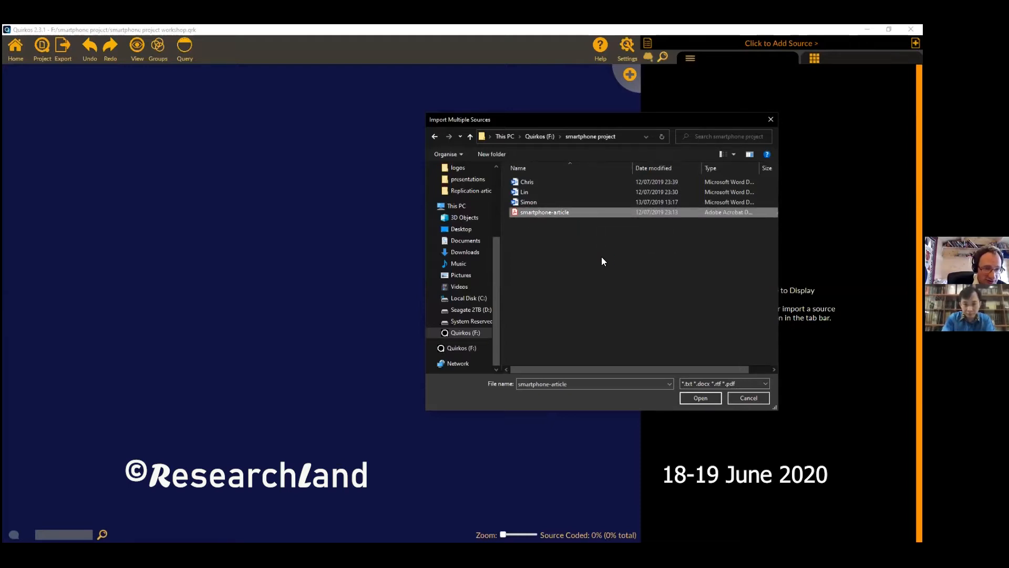
pyautogui.keyDown('shift'); pyautogui.click(535, 183); pyautogui.keyUp('shift')
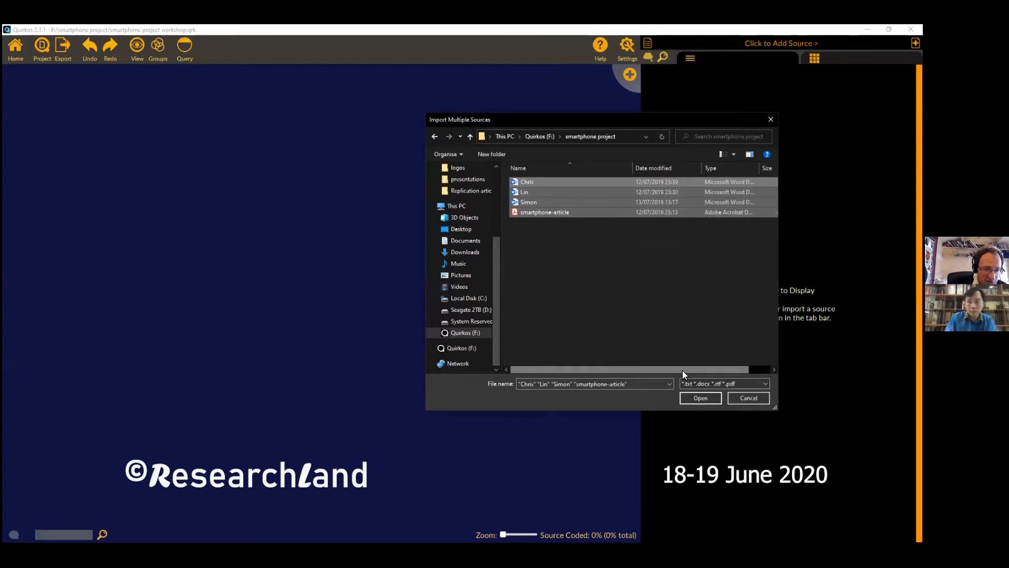
pyautogui.click(701, 398)
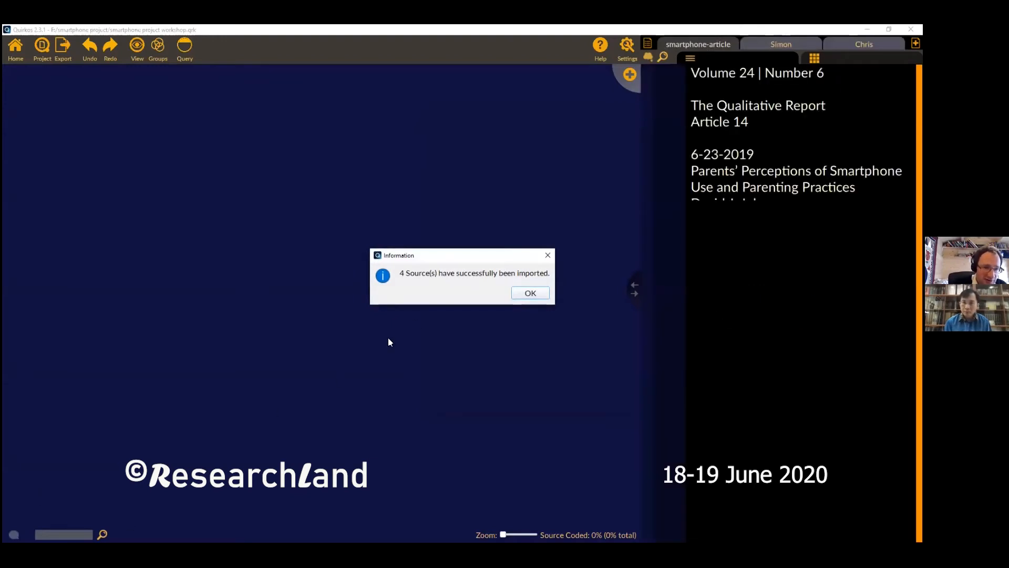
pyautogui.click(531, 293)
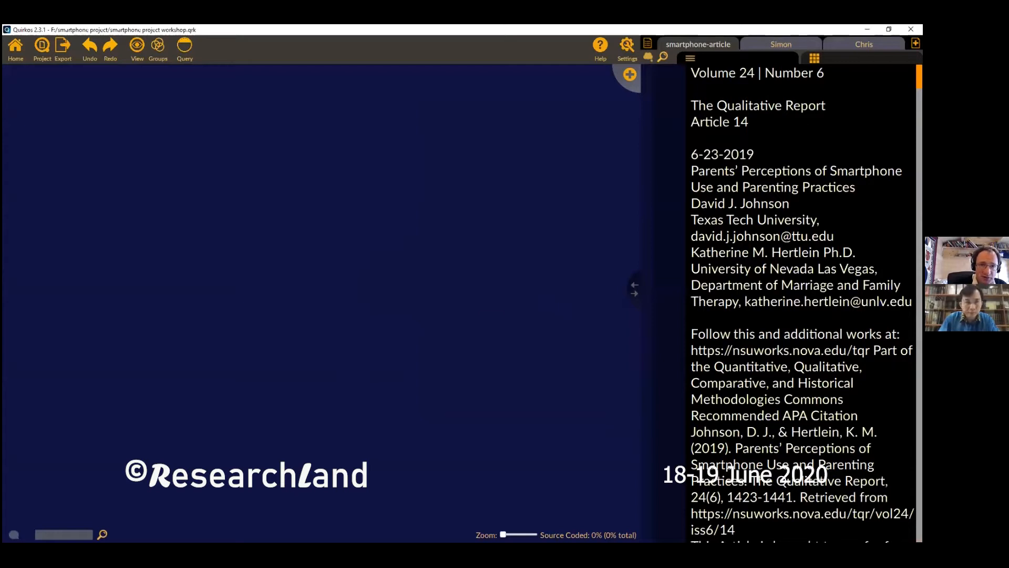
# - Widen the source text pane so it takes up nearly half of the window
pyautogui.scroll(-15, 803, 303)
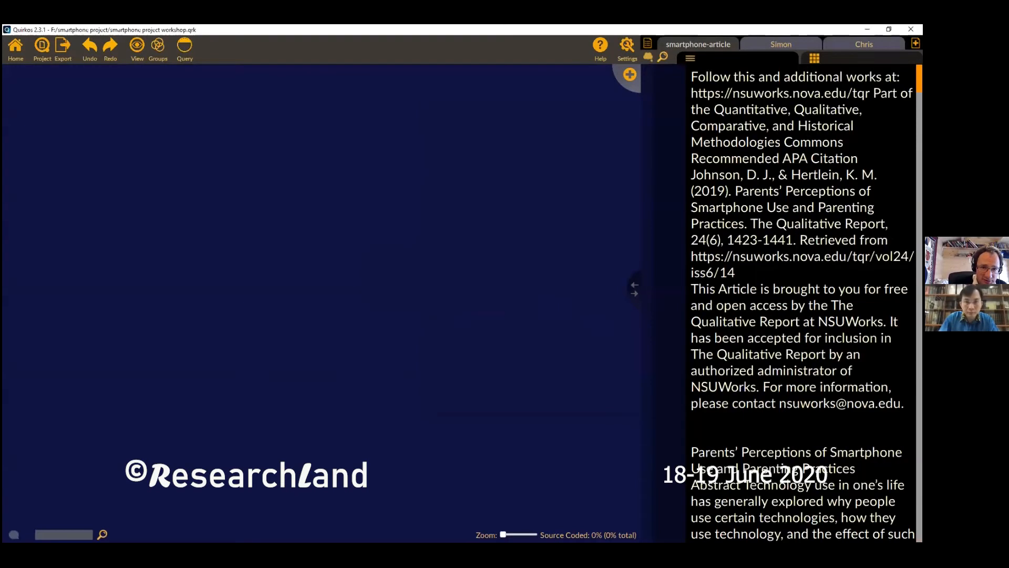
pyautogui.scroll(-3, 802, 303)
pyautogui.scroll(20, 803, 303)
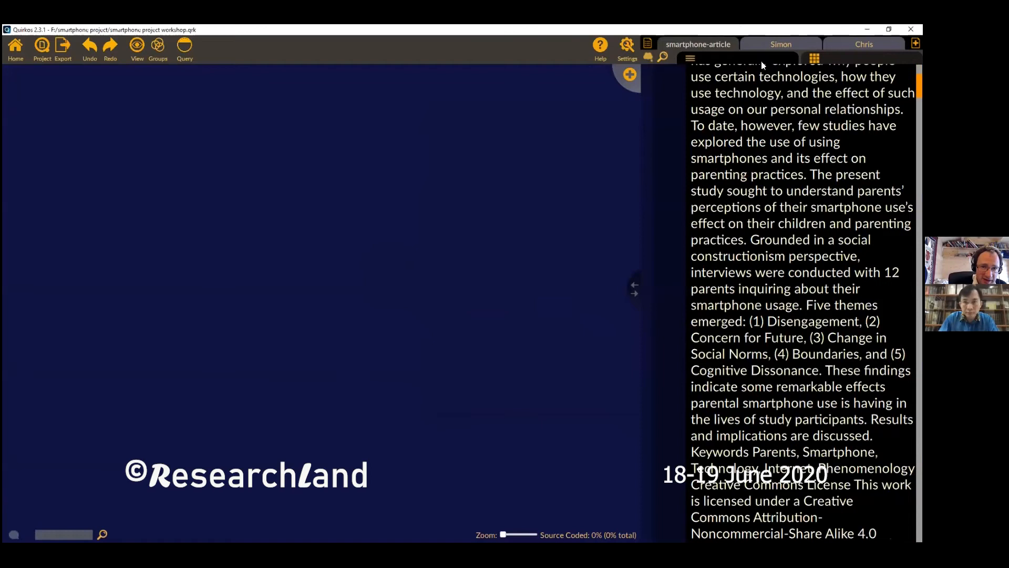
pyautogui.moveTo(633, 291); pyautogui.dragTo(495, 289)
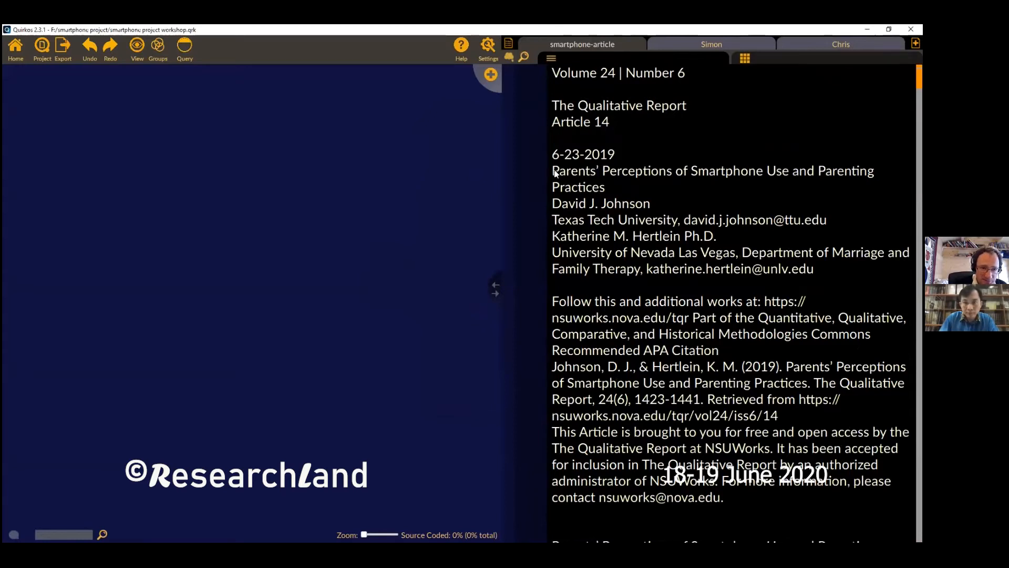
# - Highlight the title in smartphone-article and look through the imported text down to its closing citation
pyautogui.moveTo(607, 188); pyautogui.dragTo(552, 172)
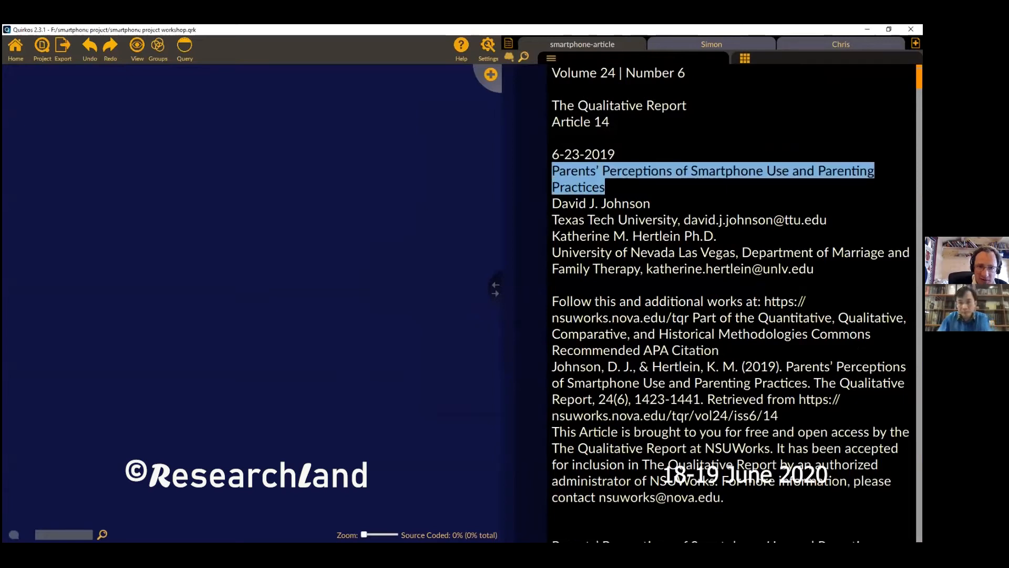
pyautogui.scroll(-15, 733, 303)
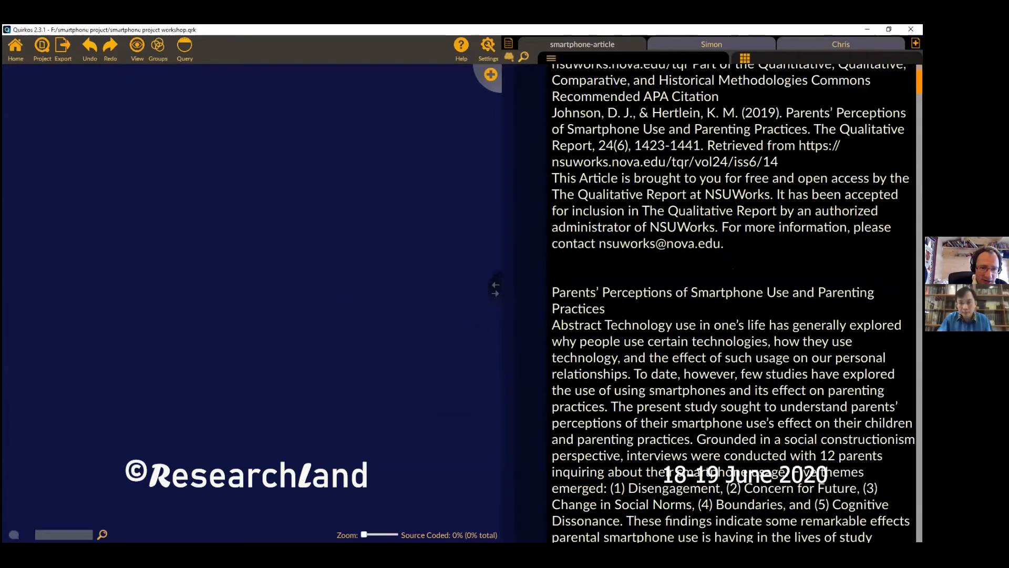
pyautogui.scroll(-20, 733, 302)
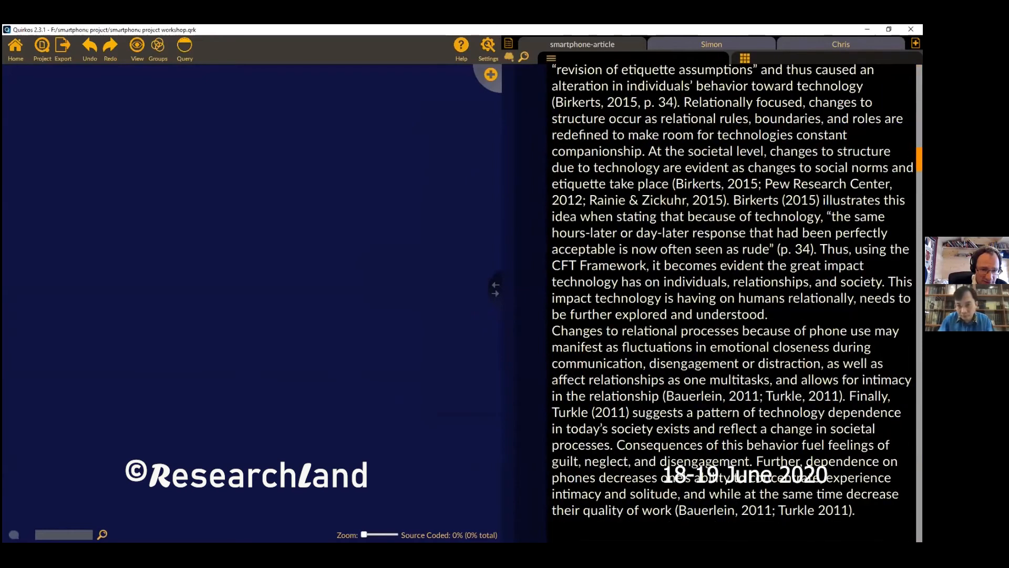
pyautogui.scroll(-20, 733, 302)
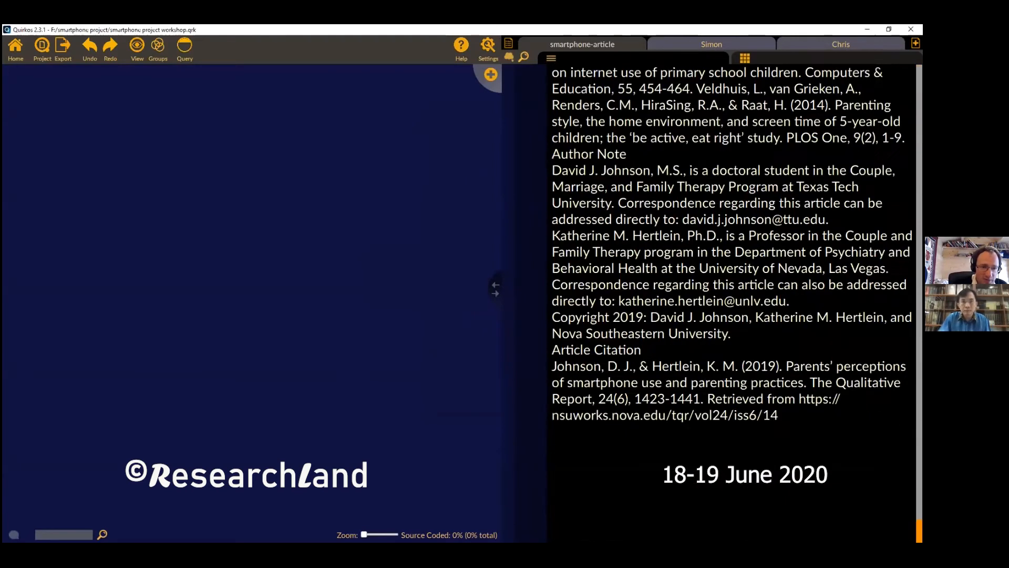
pyautogui.scroll(20, 742, 191)
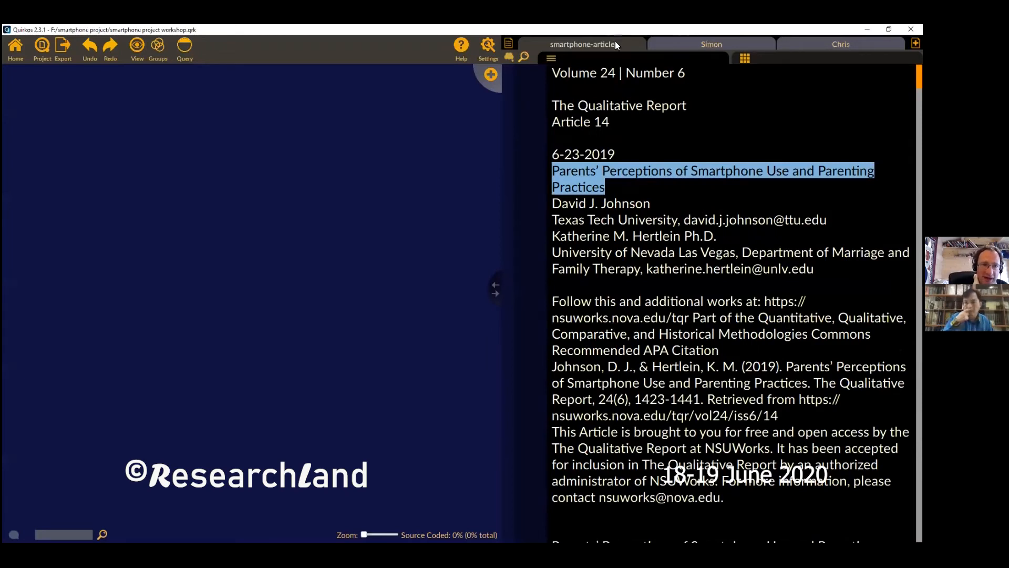
# - Read through the question-and-answer interview in the Simon source
pyautogui.click(720, 45)
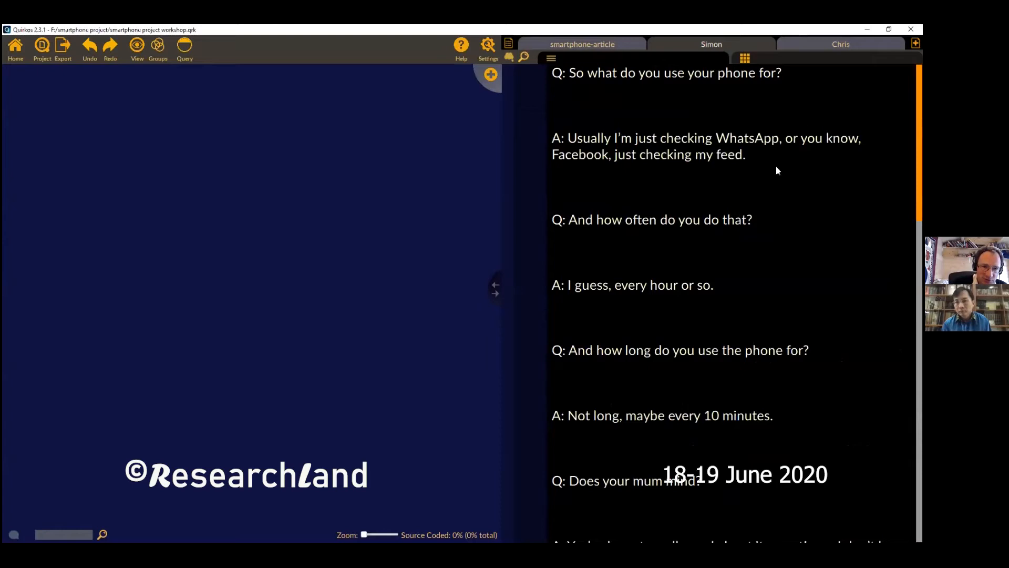
pyautogui.scroll(-8, 731, 302)
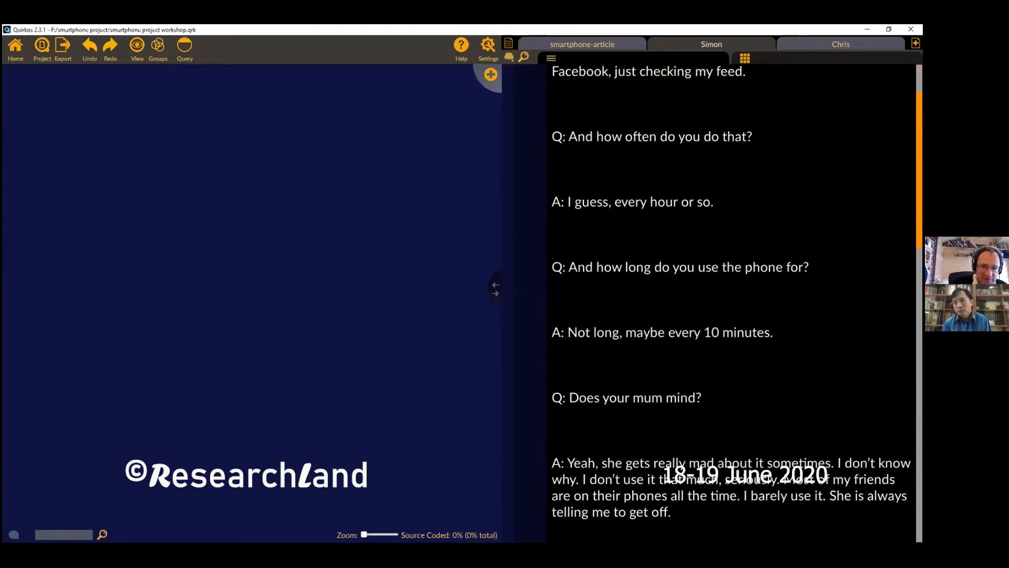
pyautogui.scroll(-10, 730, 302)
pyautogui.scroll(18, 730, 302)
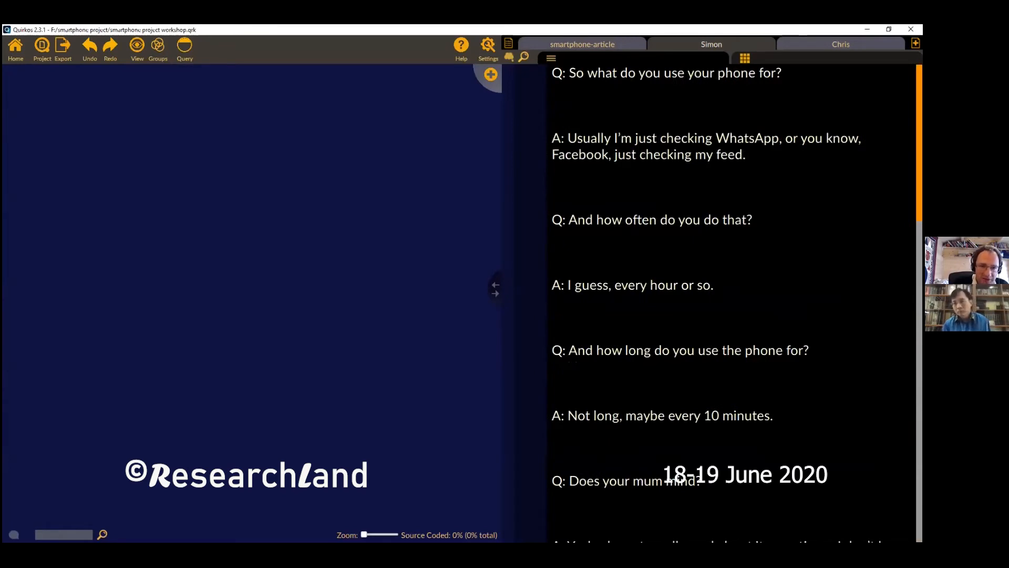
pyautogui.scroll(-18, 731, 302)
pyautogui.scroll(18, 730, 302)
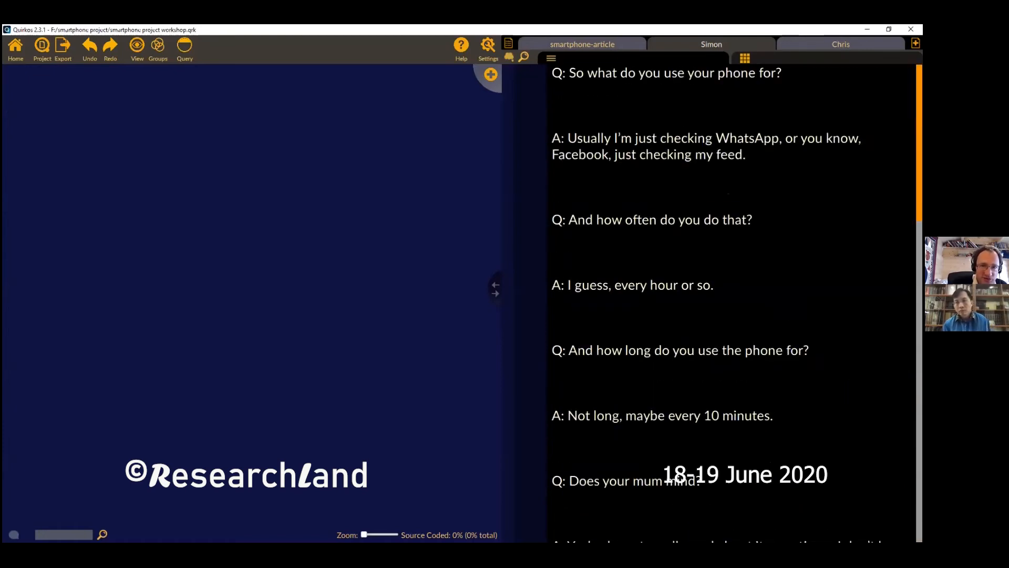
# - Compare the text of the Chris source with that of smartphone-article
pyautogui.click(840, 44)
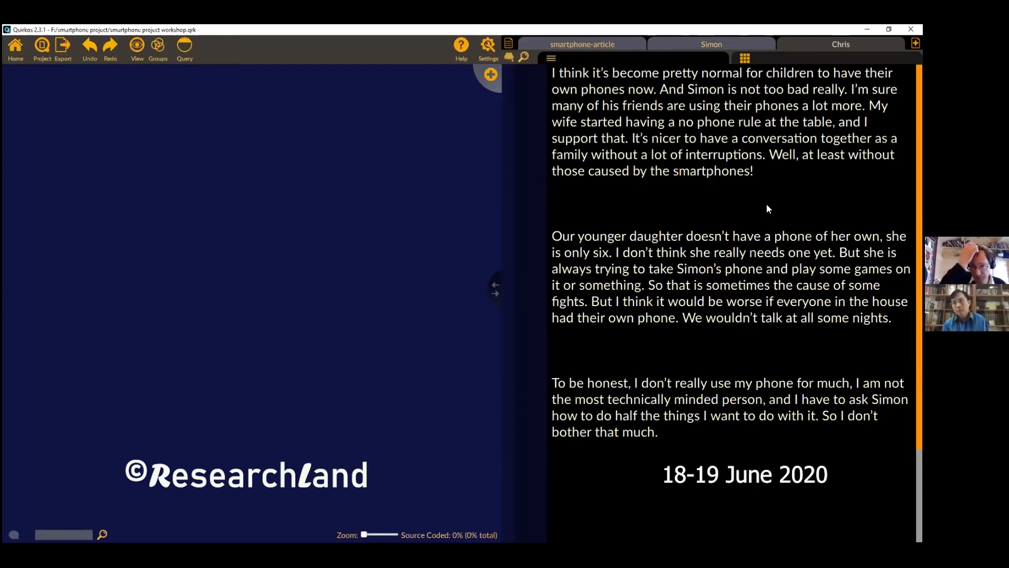
pyautogui.click(608, 46)
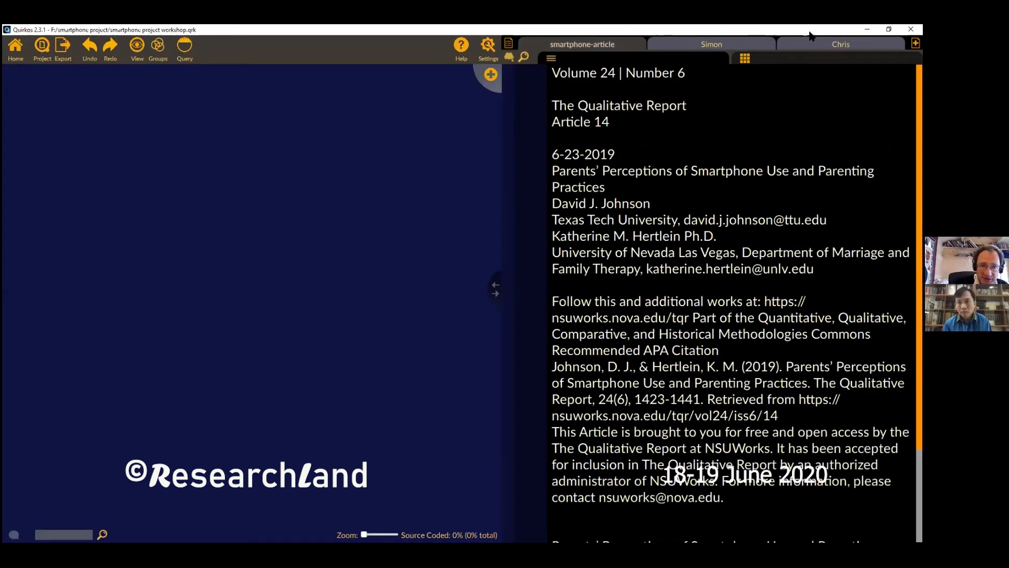
pyautogui.click(820, 44)
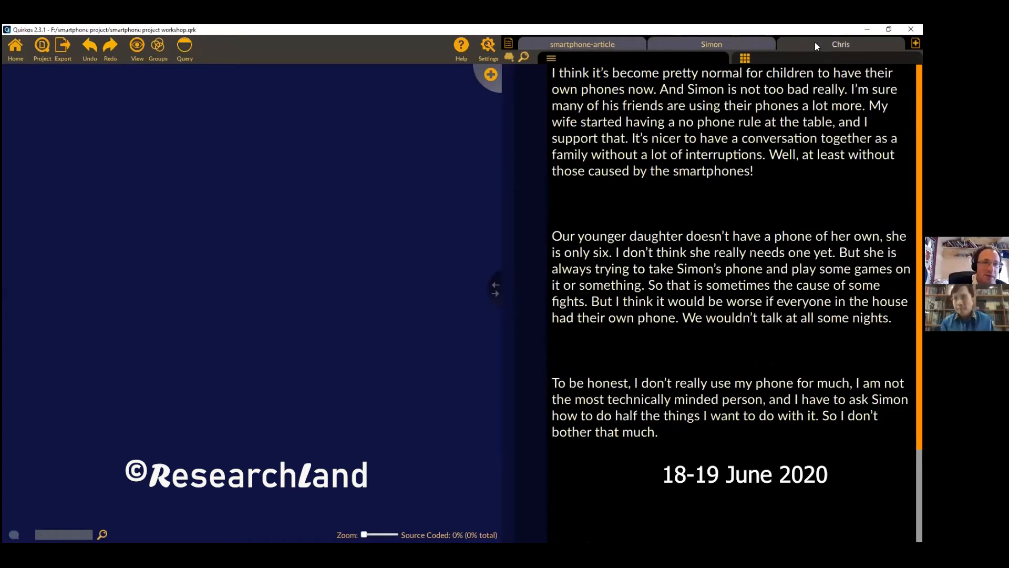
# - Open the Lin source from the list of all sources and read through its text
pyautogui.click(508, 46)
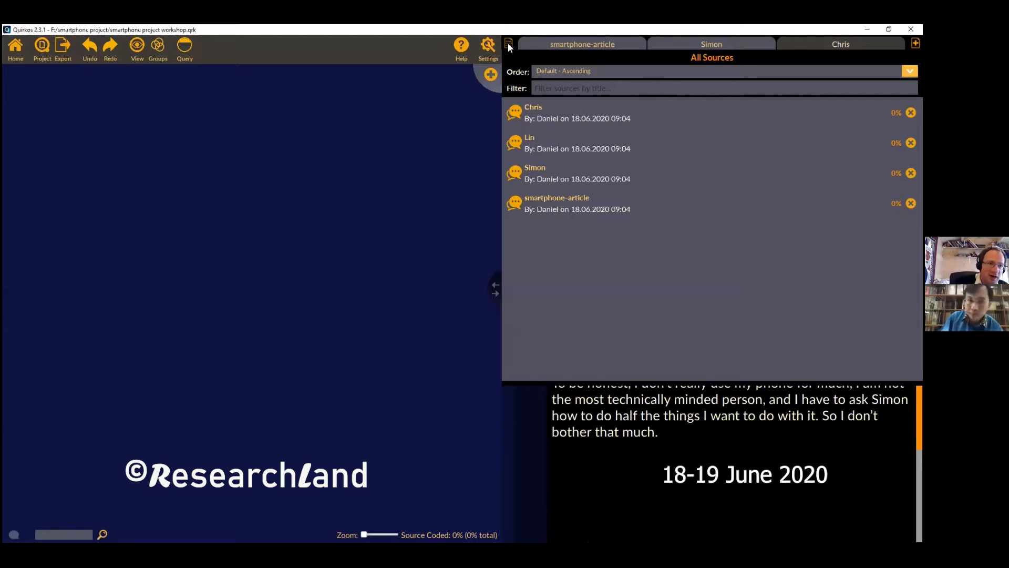
pyautogui.doubleClick(608, 143)
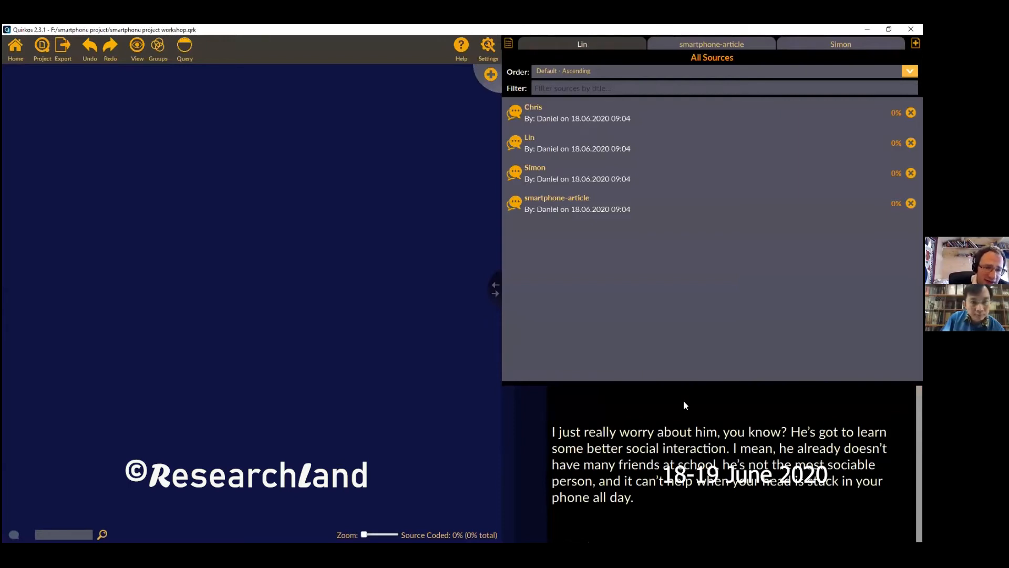
pyautogui.click(686, 415)
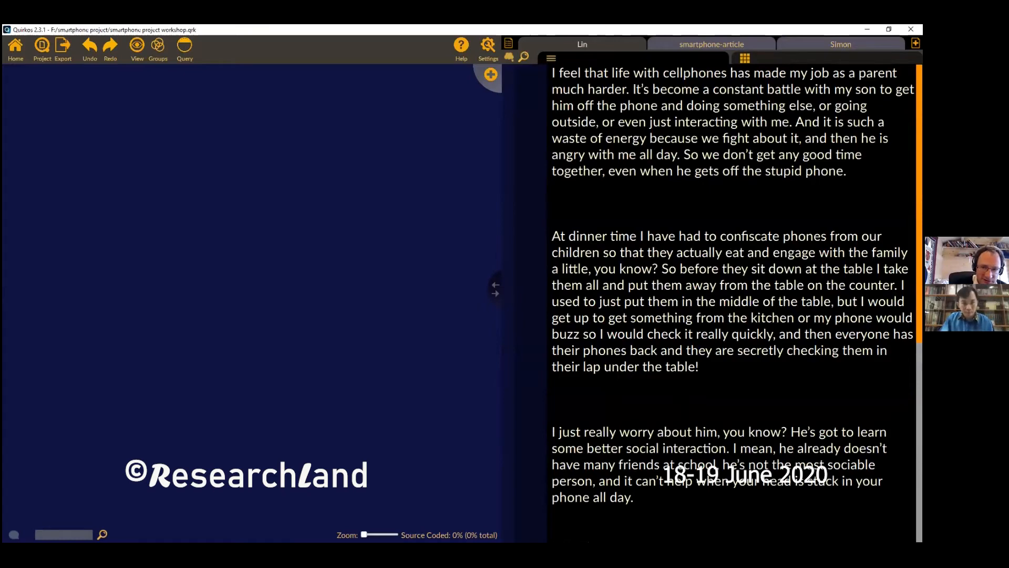
pyautogui.scroll(-7, 733, 284)
pyautogui.scroll(7, 733, 284)
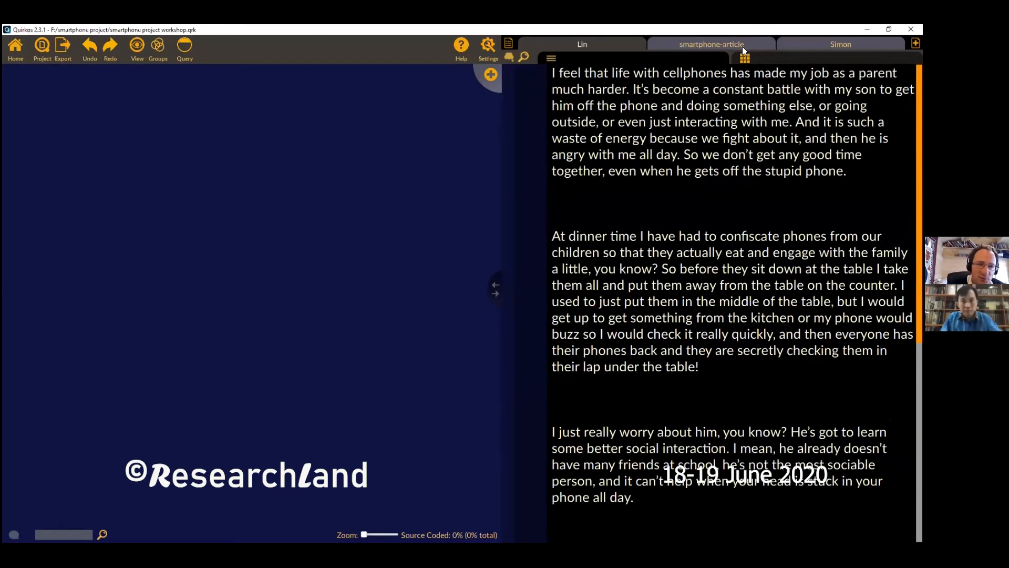
# - Switch between the smartphone-article and Simon sources, finishing on smartphone-article
pyautogui.click(739, 43)
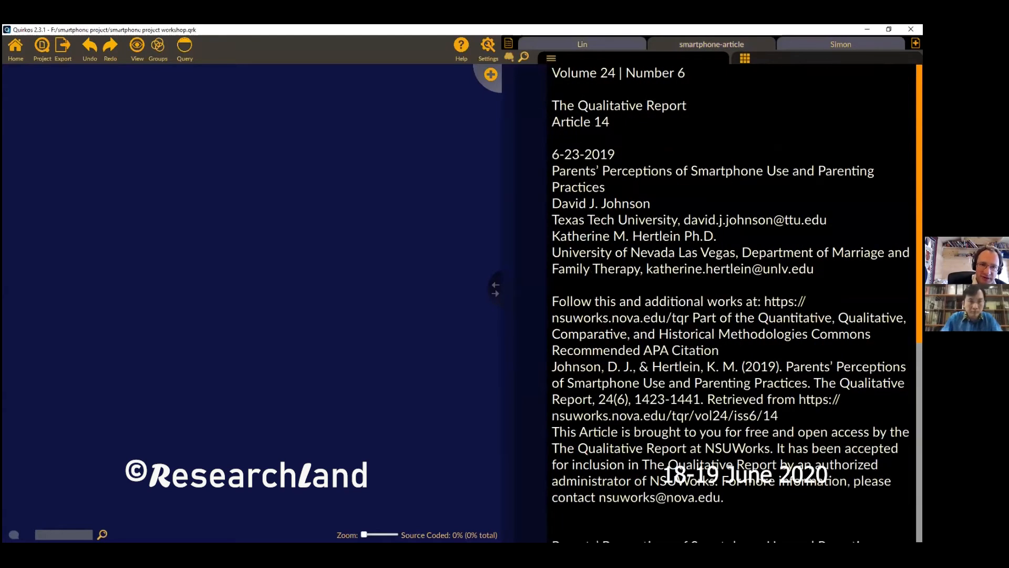
pyautogui.click(841, 44)
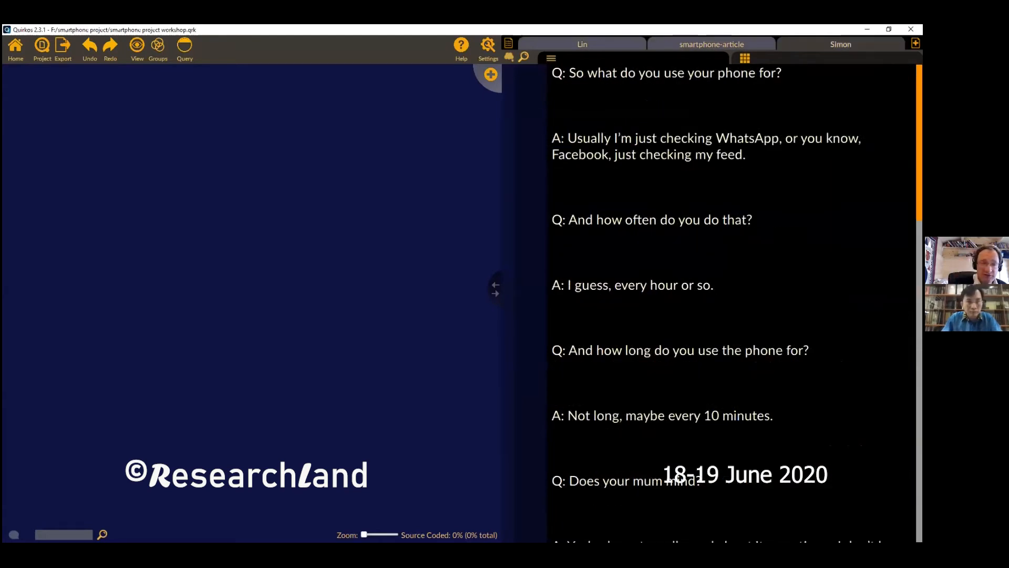
pyautogui.click(687, 41)
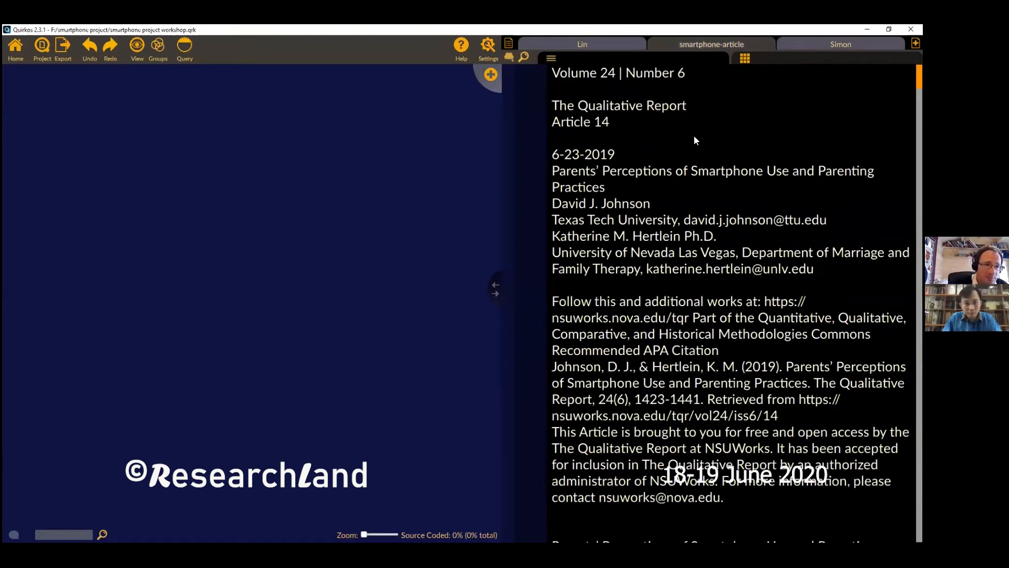
# - Filter the list of all sources by the title "lin", then close the list
pyautogui.click(508, 43)
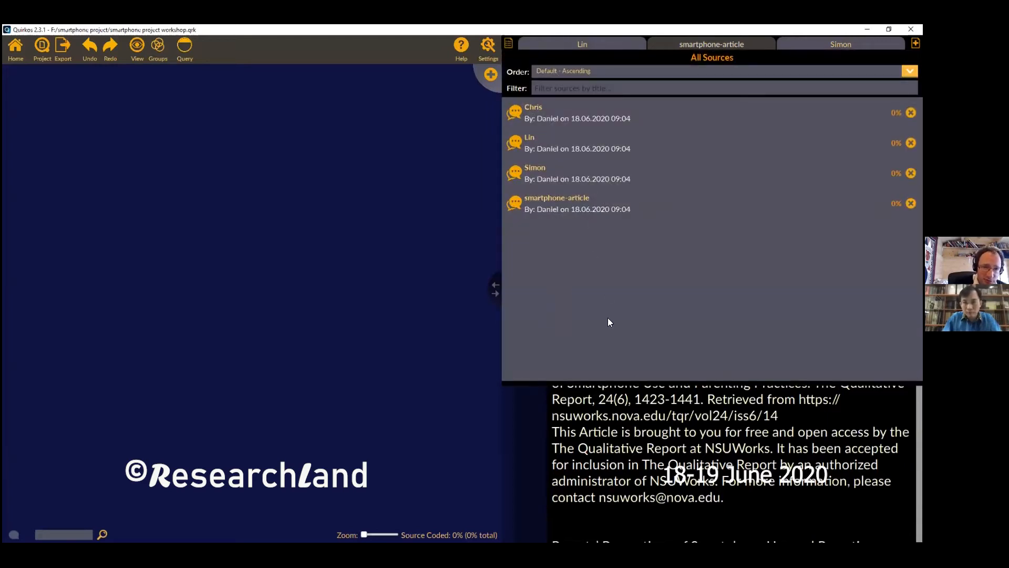
pyautogui.click(621, 88)
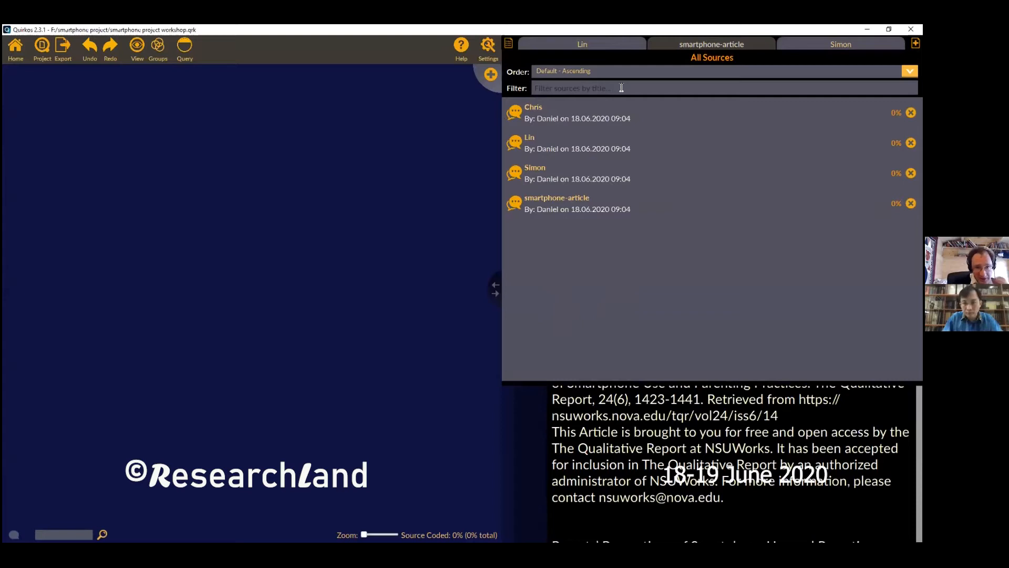
pyautogui.write('lin')
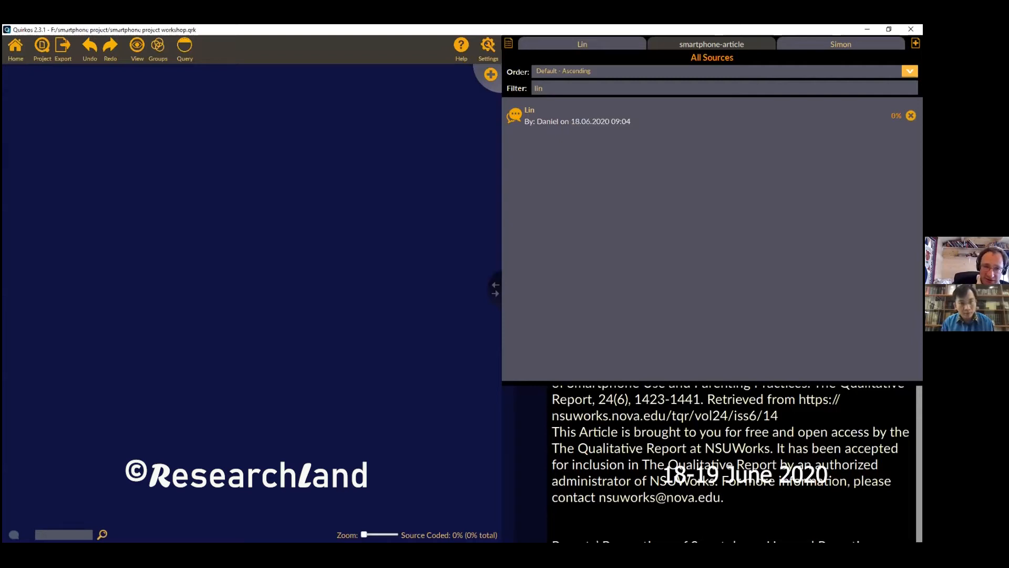
pyautogui.click(738, 479)
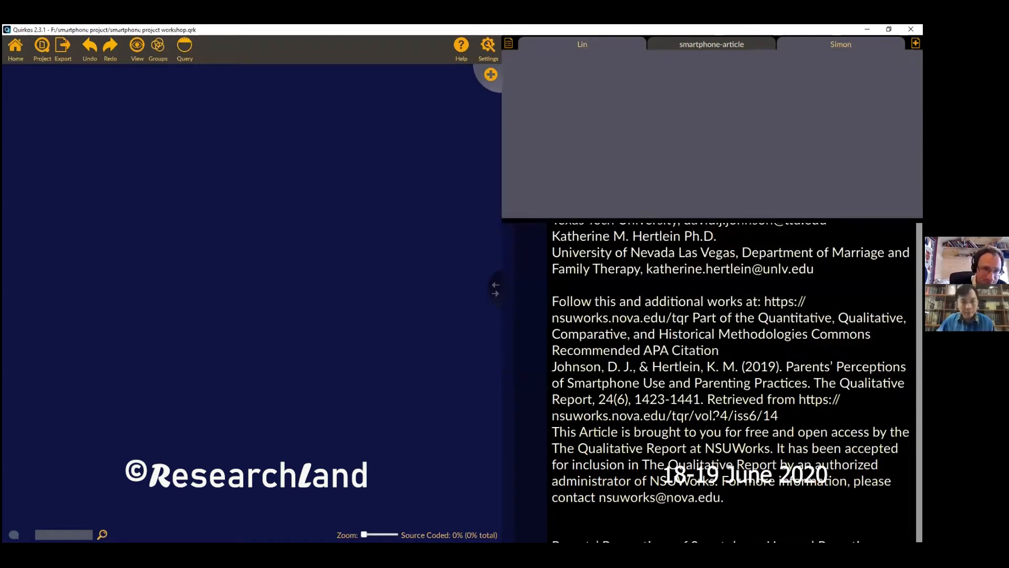
# - Open the source properties of the Lin source and create a new property named Gender
pyautogui.click(585, 46)
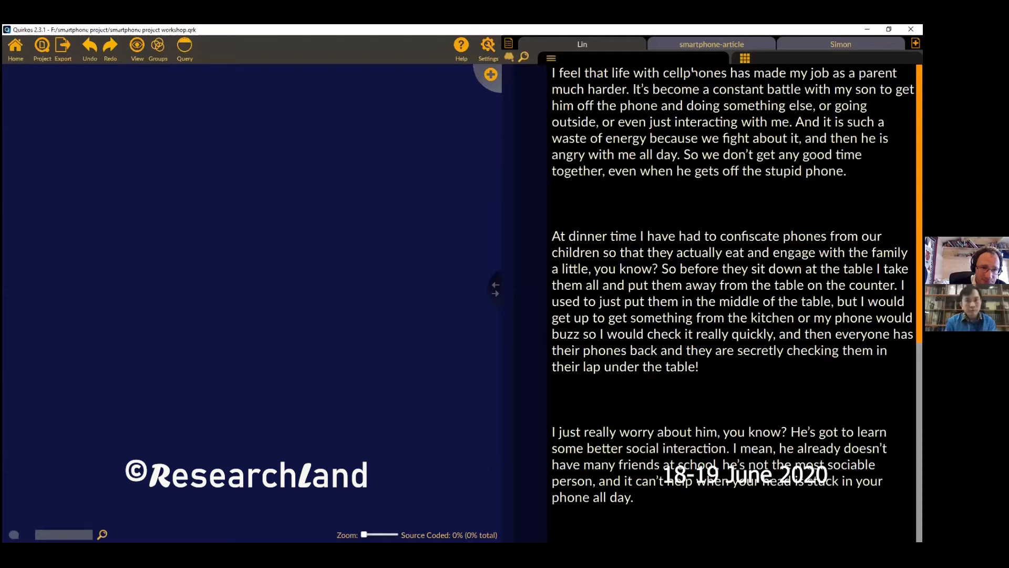
pyautogui.click(777, 60)
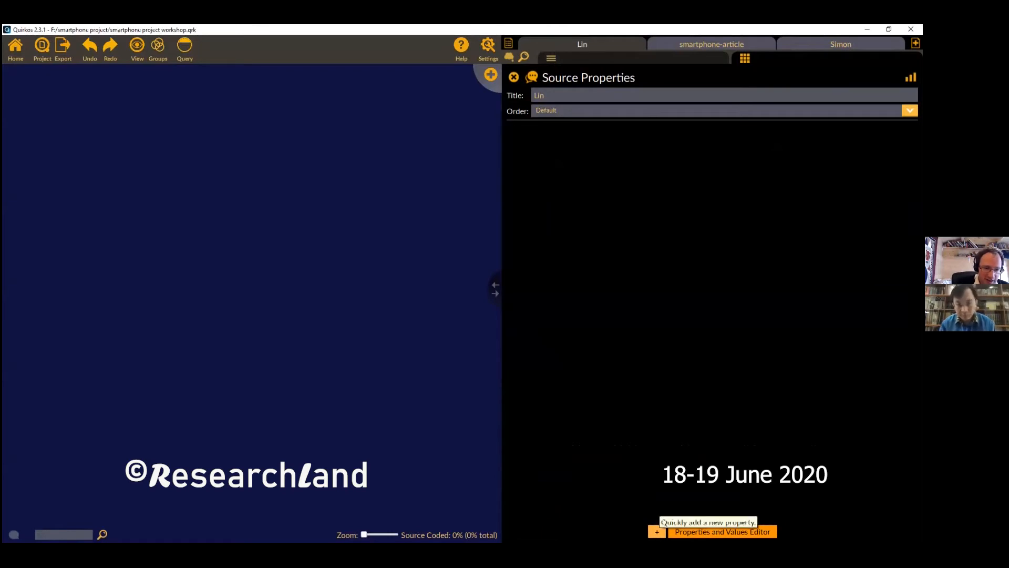
pyautogui.click(656, 531)
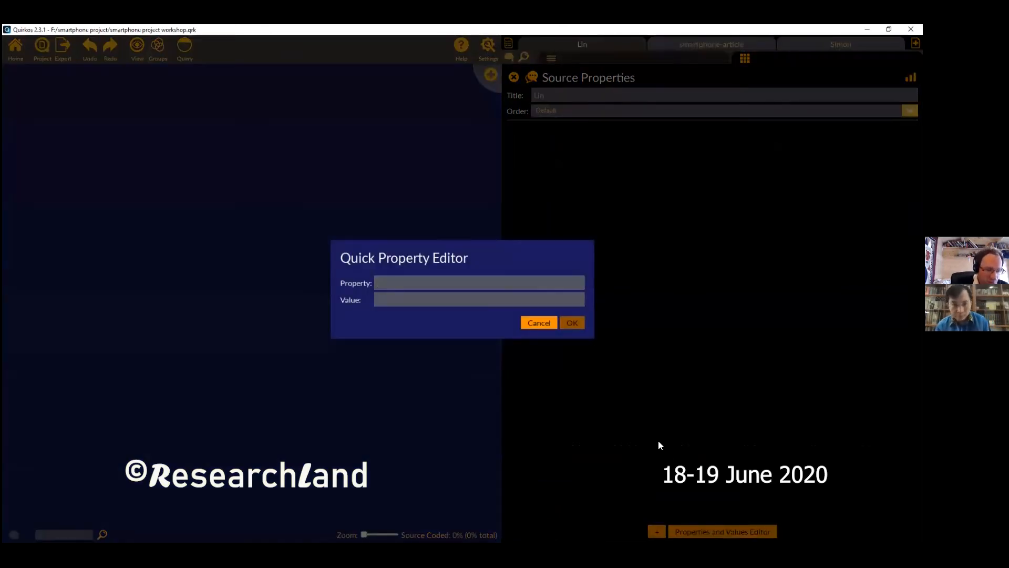
pyautogui.write('Gender')
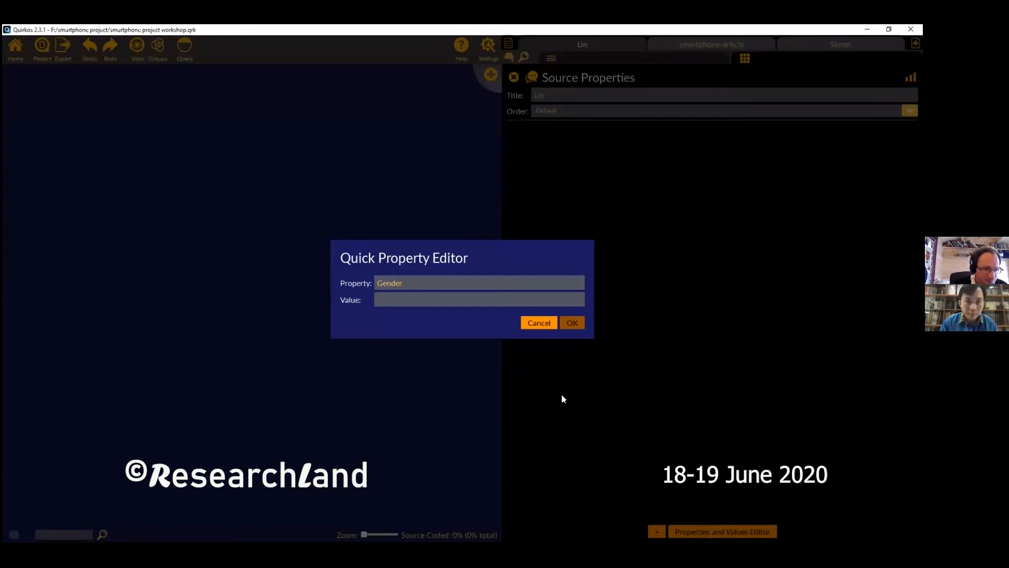
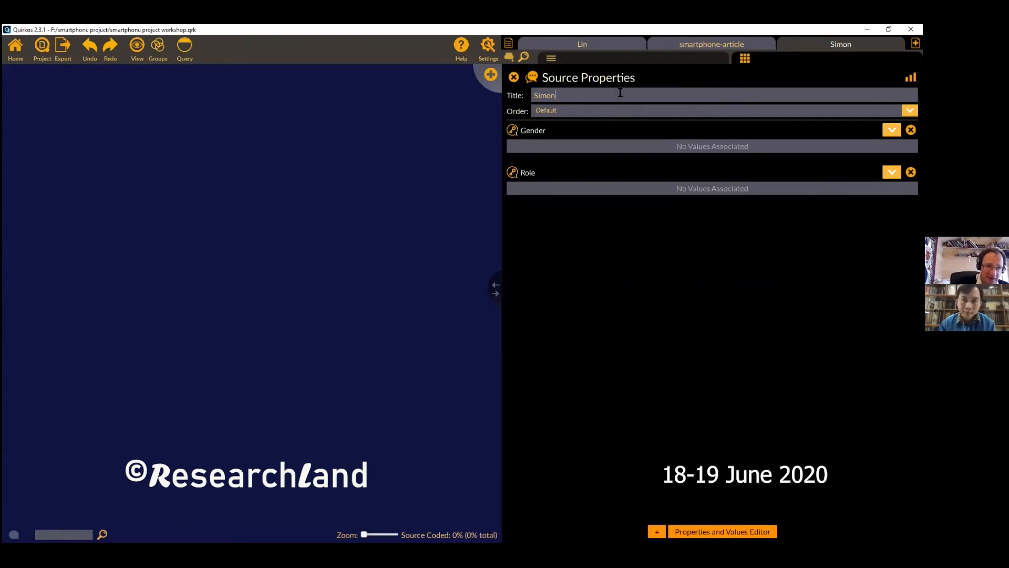
# - Retitle the Simon source "Simon - the father" and give its Gender property the new value Male
pyautogui.write('- the father')
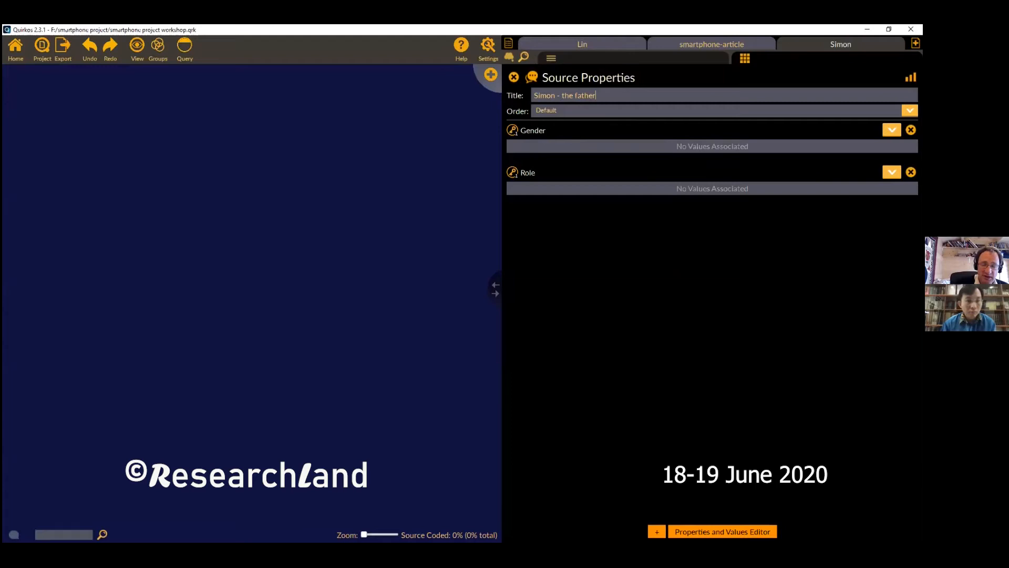
pyautogui.click(892, 130)
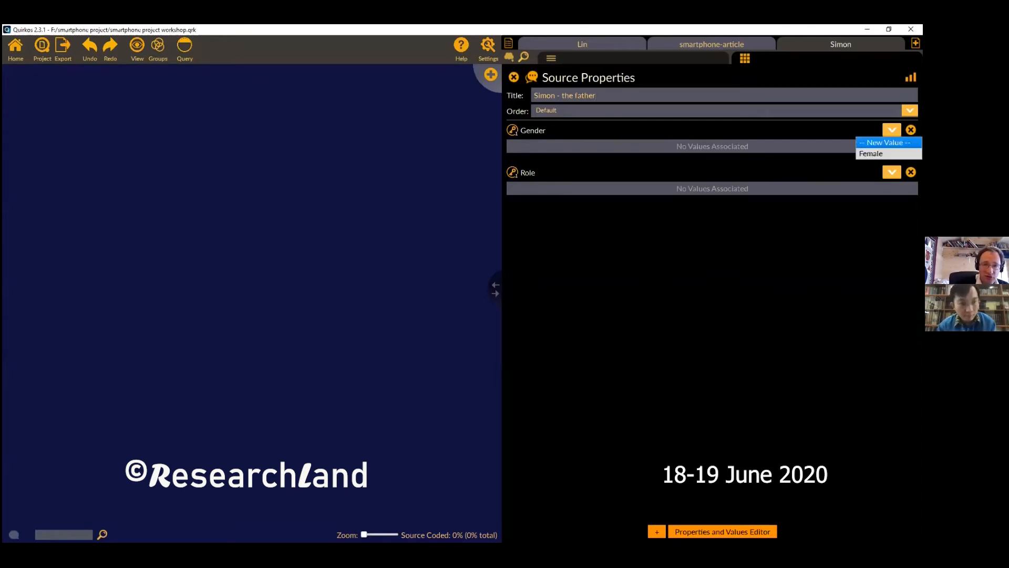
pyautogui.press('Return')
pyautogui.write('Male')
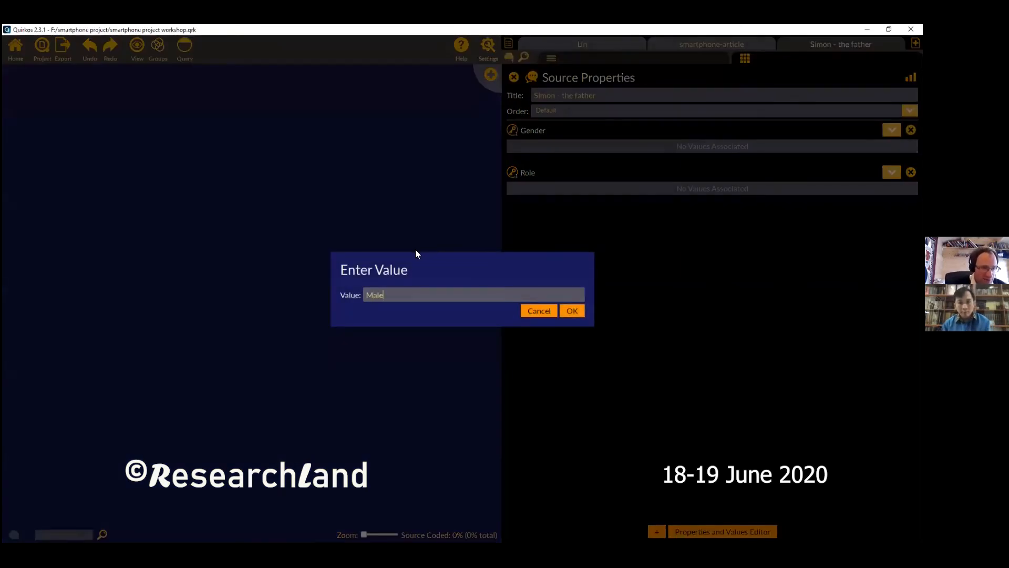
pyautogui.click(567, 311)
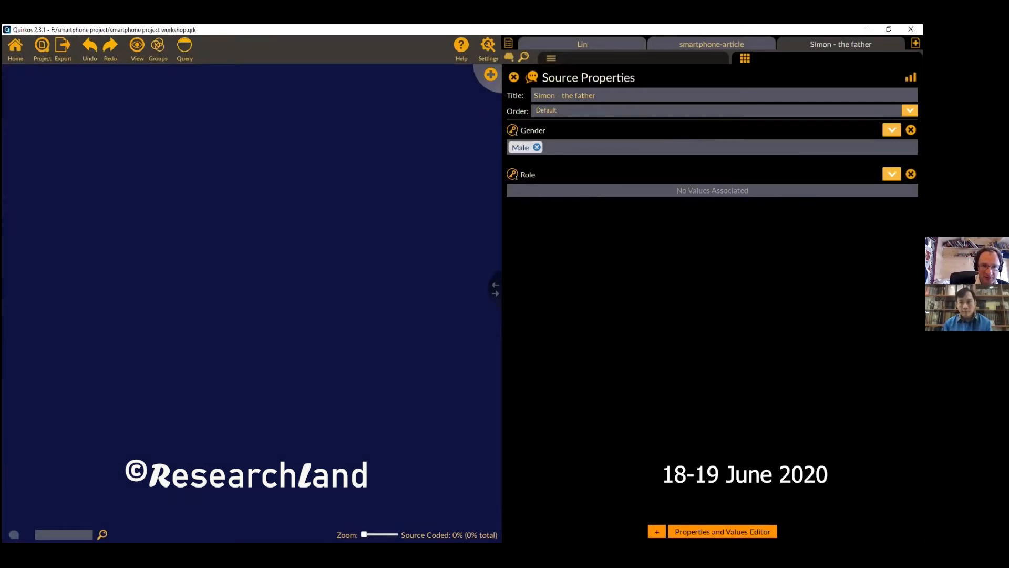
pyautogui.click(892, 174)
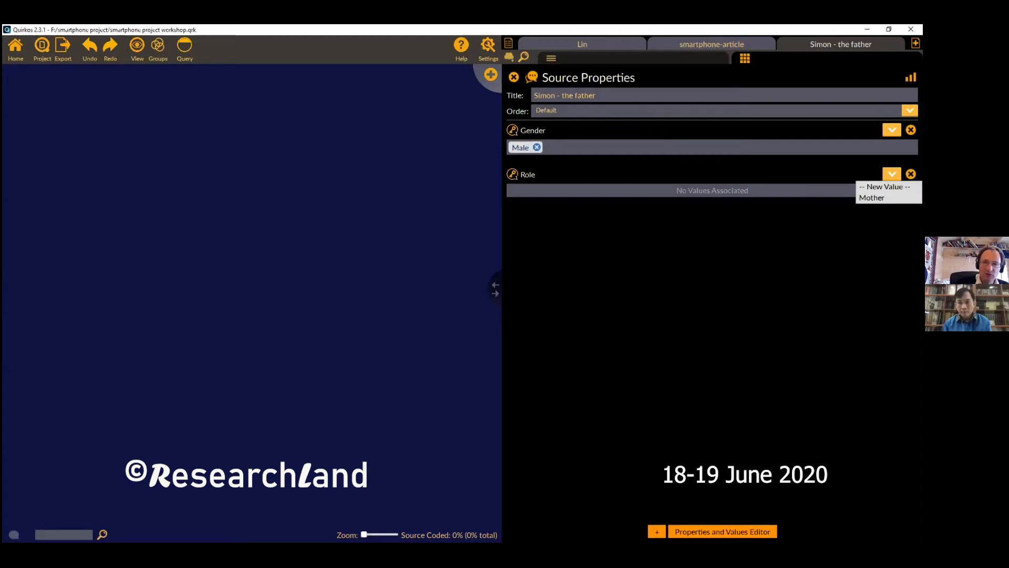
pyautogui.click(887, 198)
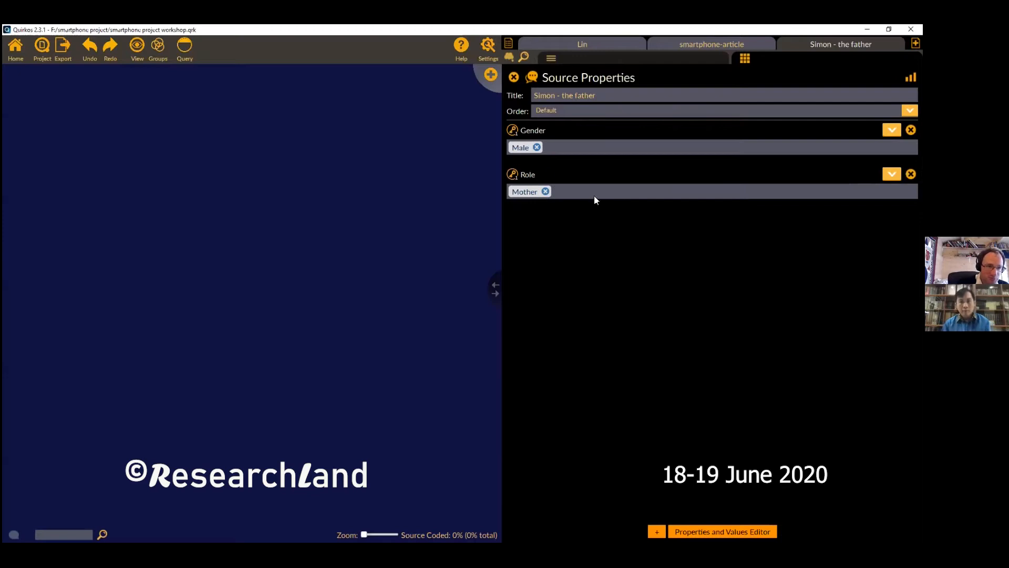
pyautogui.click(545, 192)
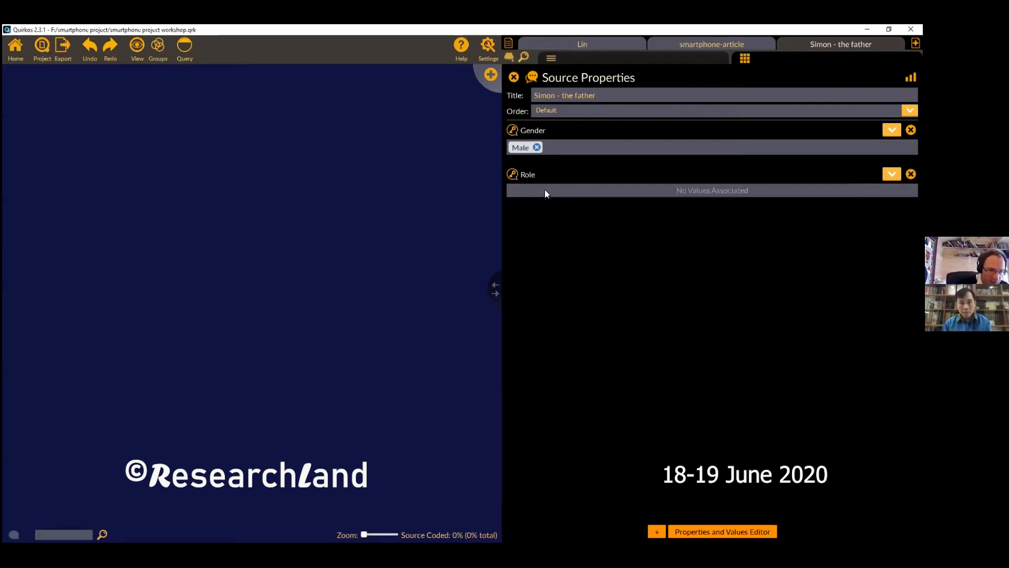
# - Add the new value Father to the Role property of the "Simon - the father" source
pyautogui.click(892, 174)
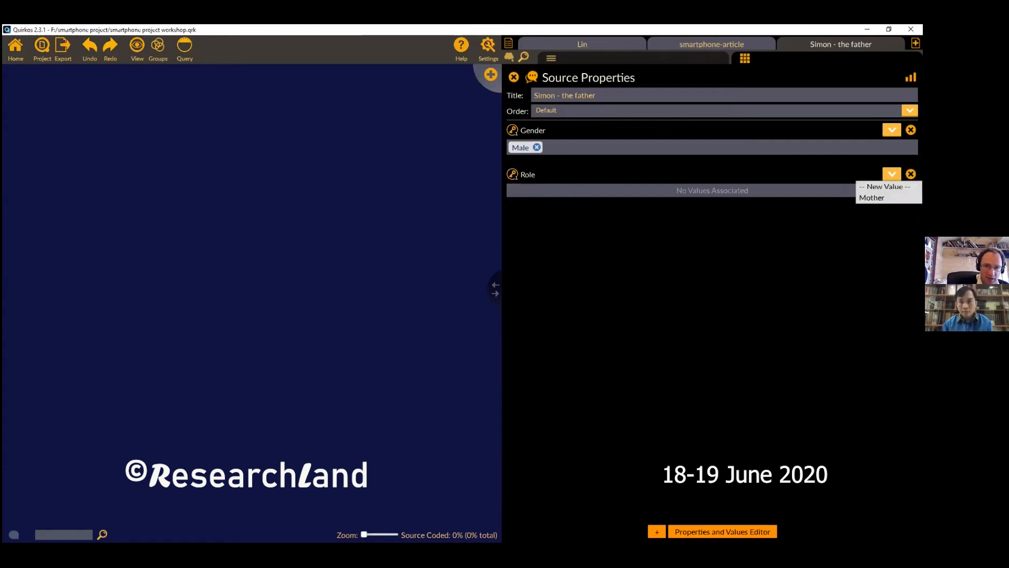
pyautogui.click(885, 187)
pyautogui.write('Father')
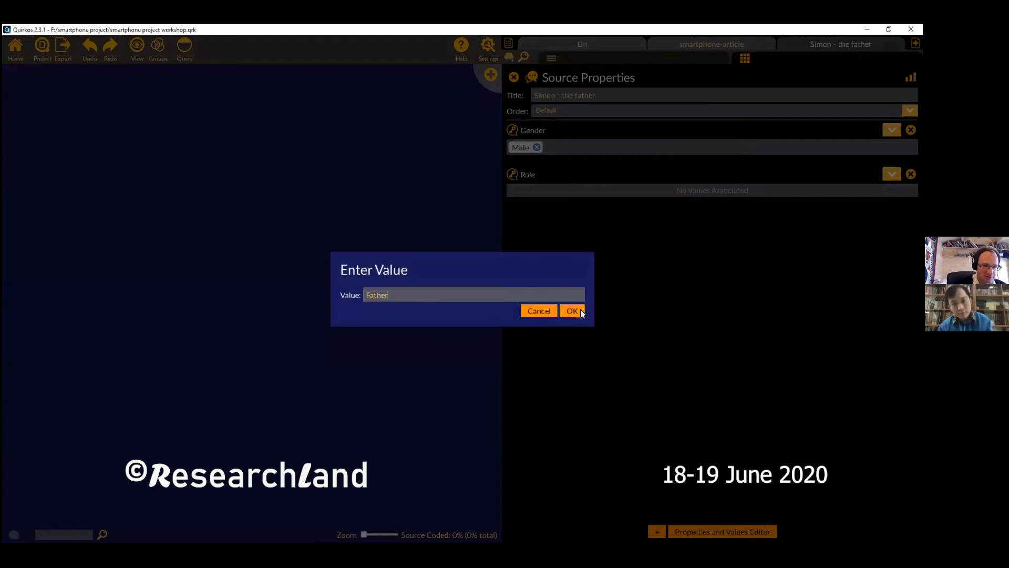
pyautogui.click(572, 310)
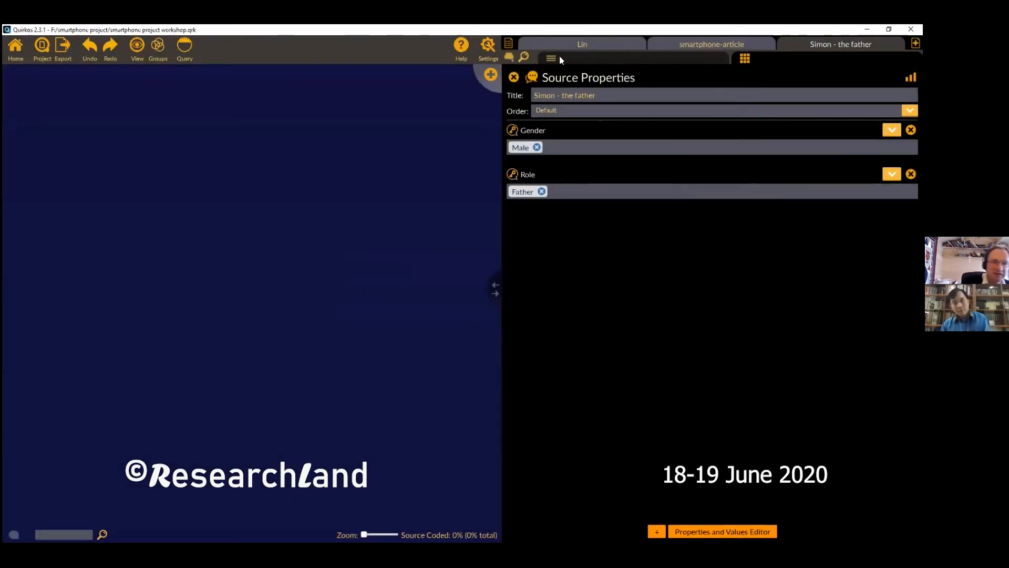
# - Open the list of all sources and clear its "lin" filter
pyautogui.click(508, 44)
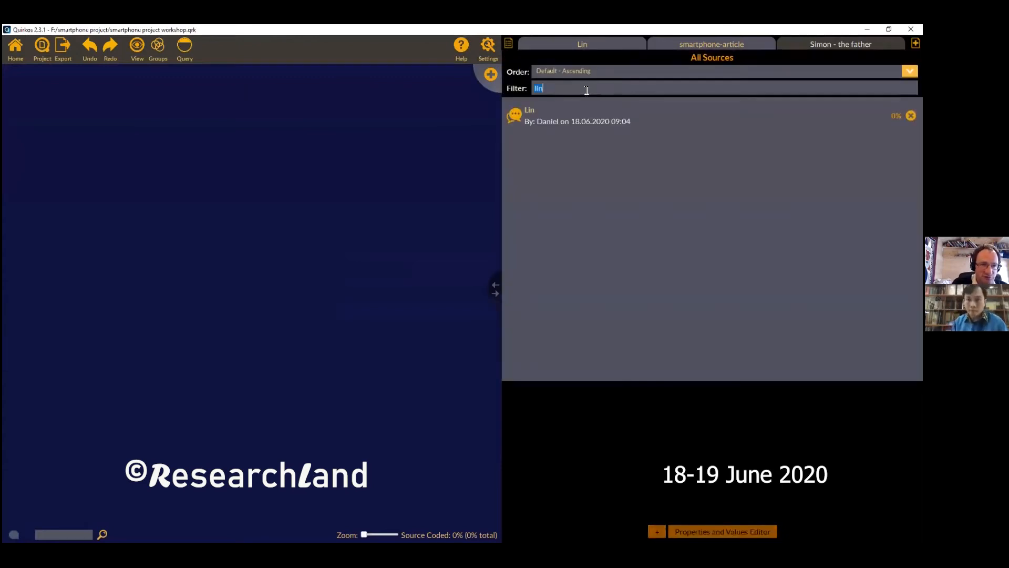
pyautogui.press('BackSpace')
pyautogui.press('BackSpace')
pyautogui.press('BackSpace')
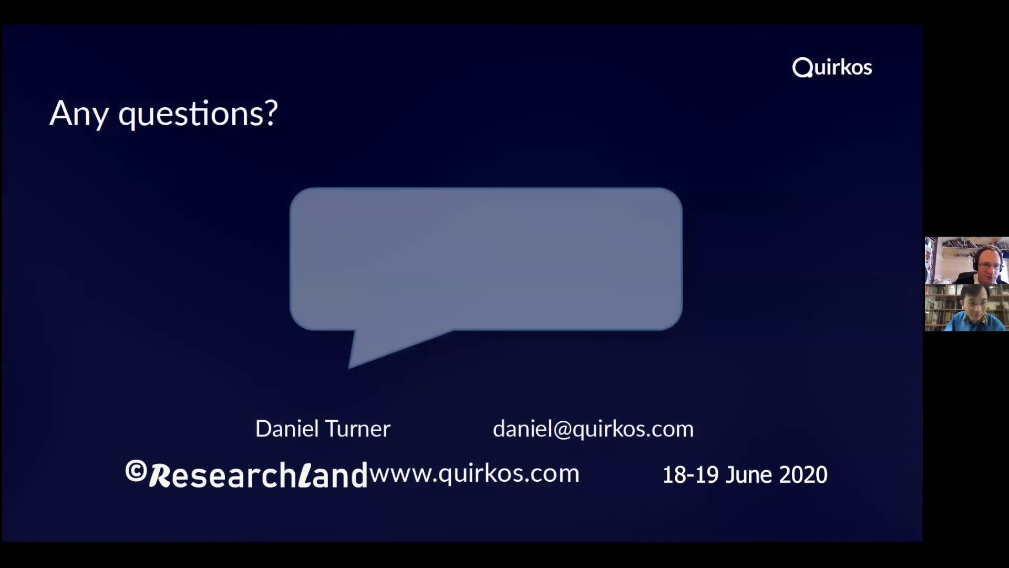
pyautogui.press('super')
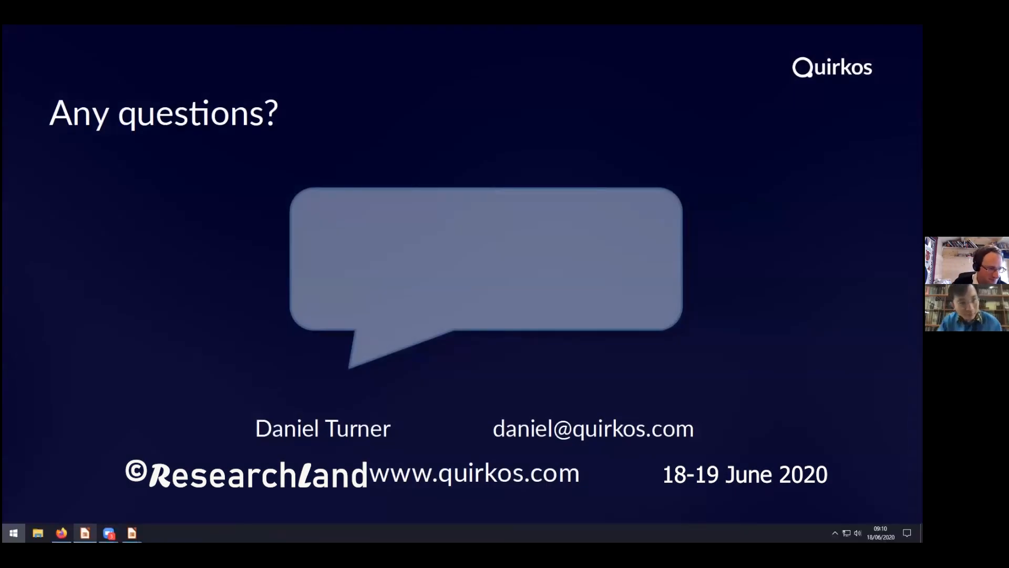
pyautogui.moveTo(85, 533)
pyautogui.press('super')
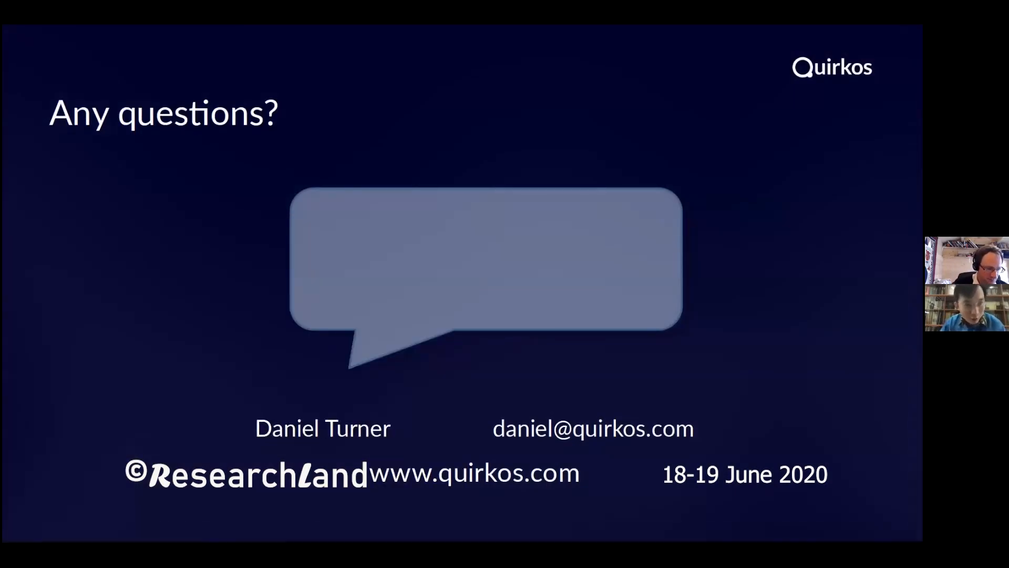
pyautogui.press('super')
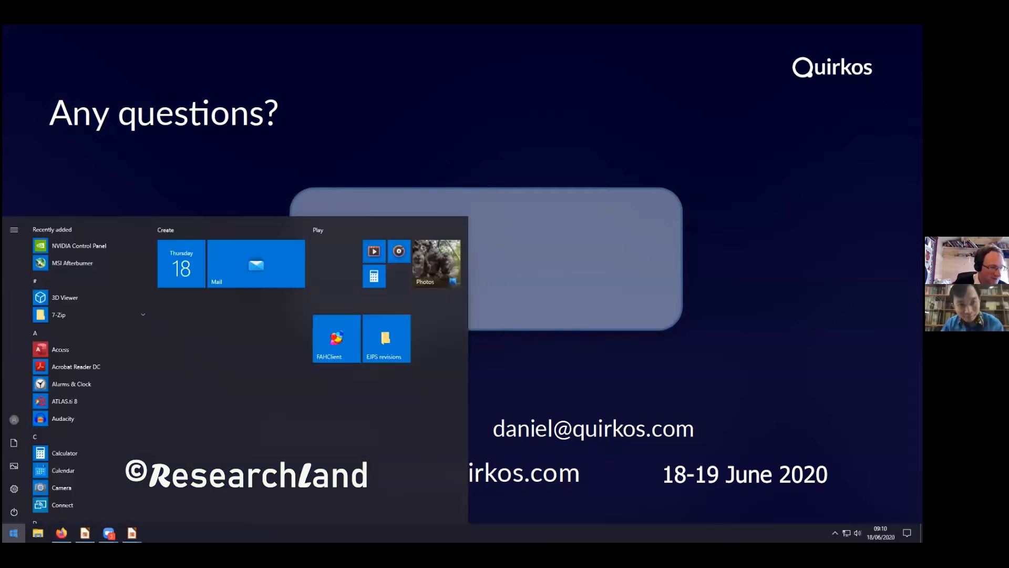
pyautogui.click(14, 533)
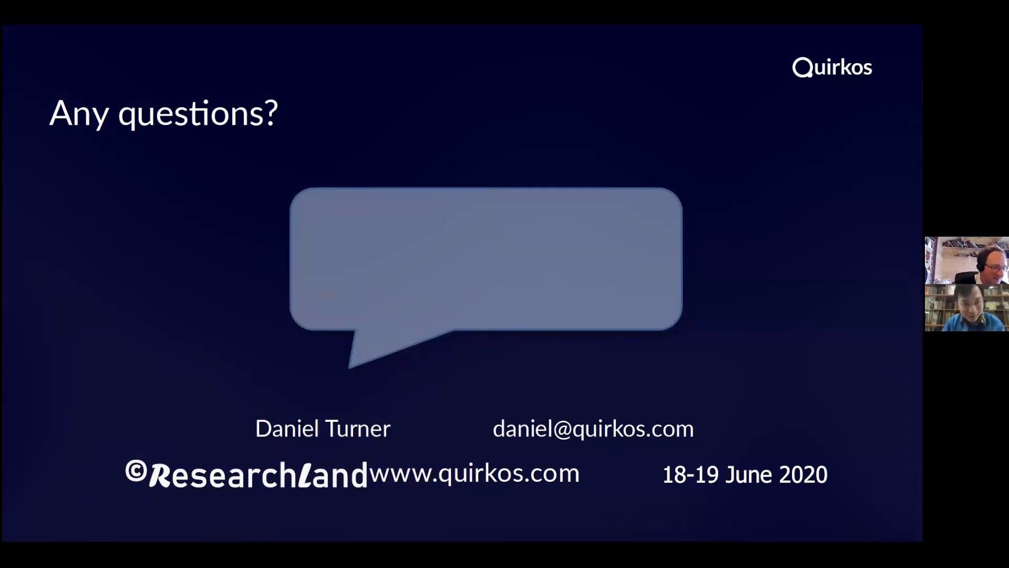
# - Launch Quirkos, continue with local storage, and open the recent project "smartphone project workshop.qrk"
pyautogui.click(14, 533)
pyautogui.write('q')
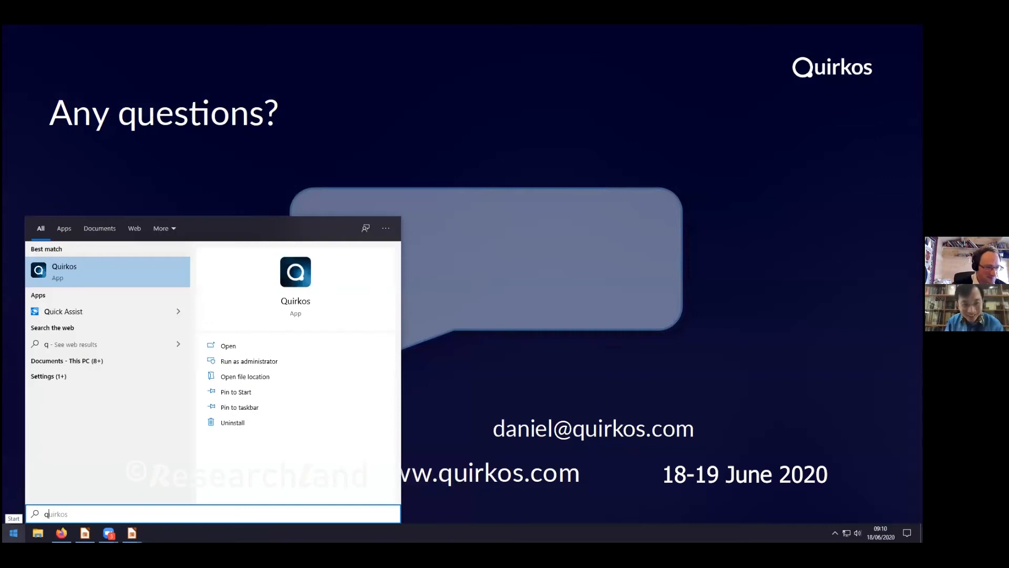
pyautogui.click(149, 271)
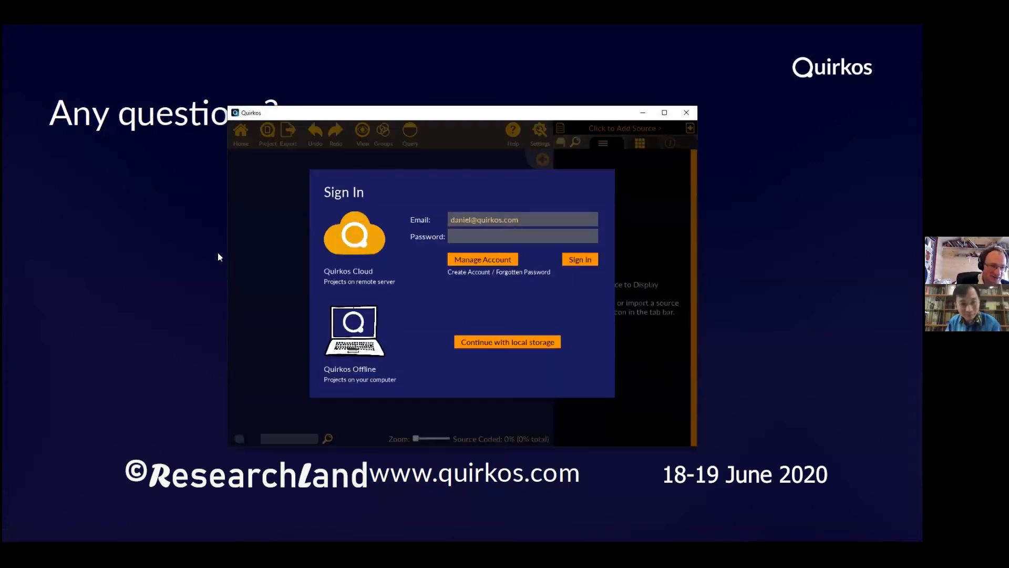
pyautogui.click(515, 347)
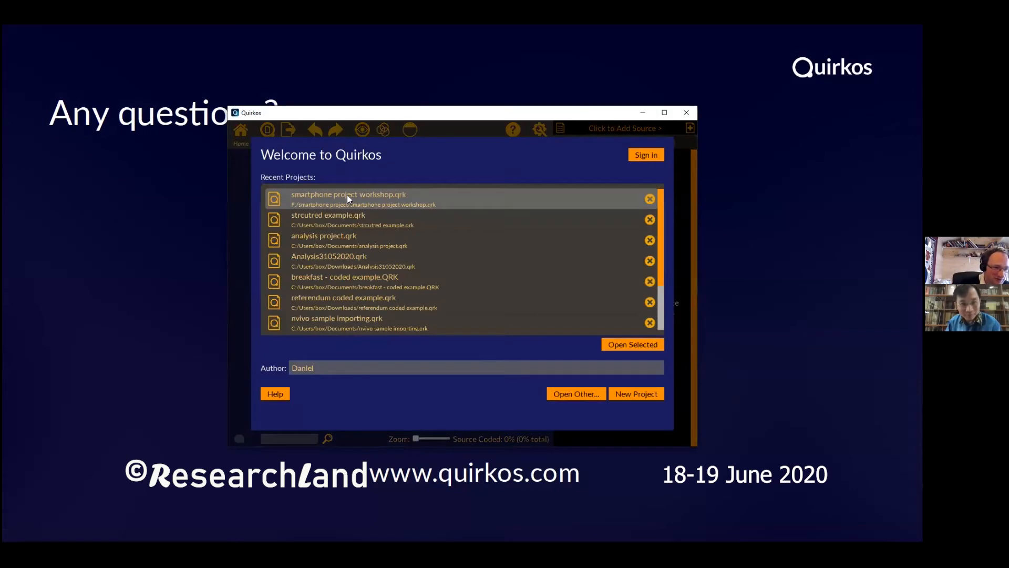
pyautogui.press('Return')
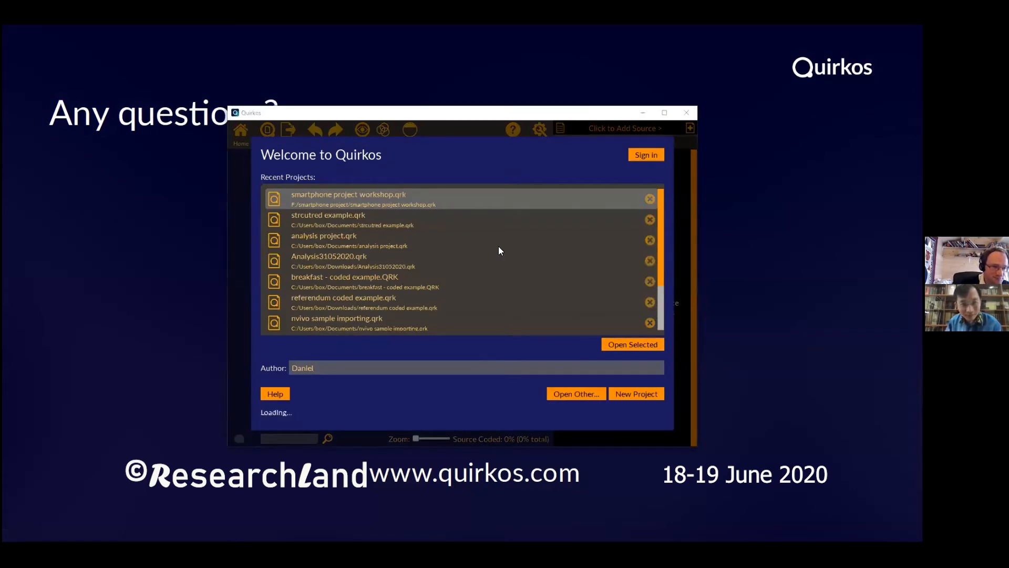
pyautogui.click(509, 297)
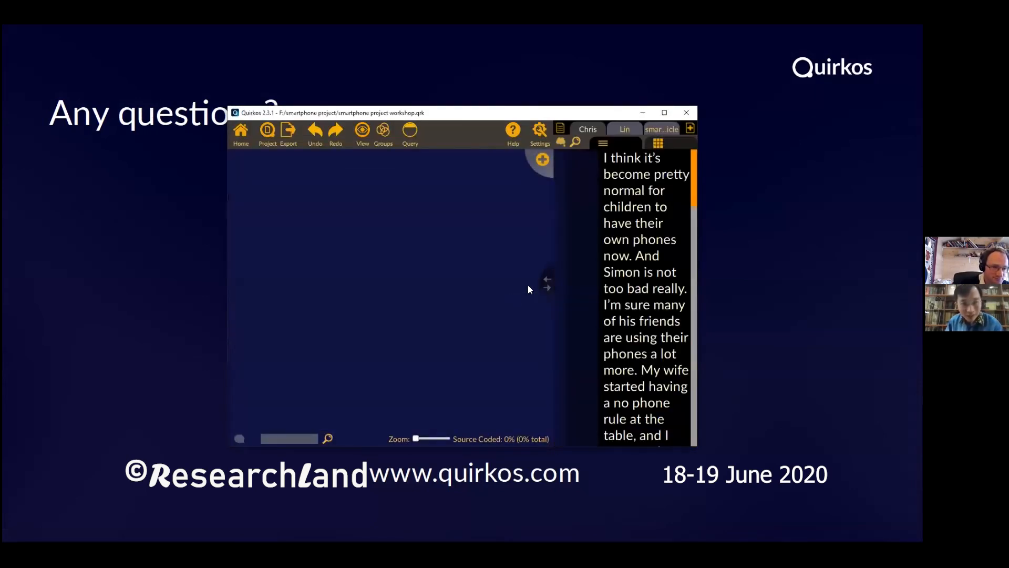
# - Maximize the project window and widen the source text pane
pyautogui.click(664, 112)
pyautogui.moveTo(772, 288); pyautogui.dragTo(634, 300)
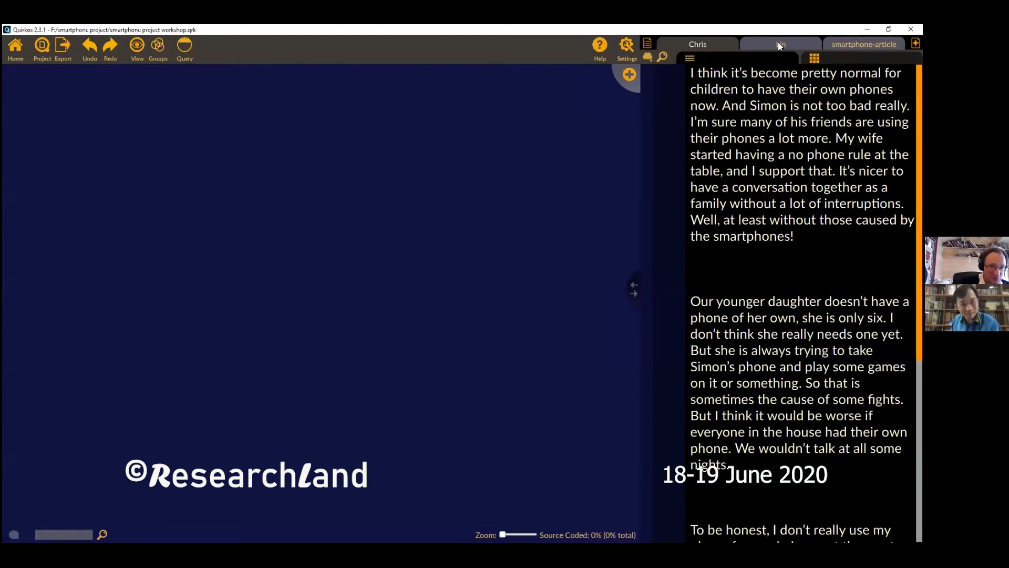
# - Compare the Gender and Role properties of the Chris source with those of the Lin source
pyautogui.click(814, 59)
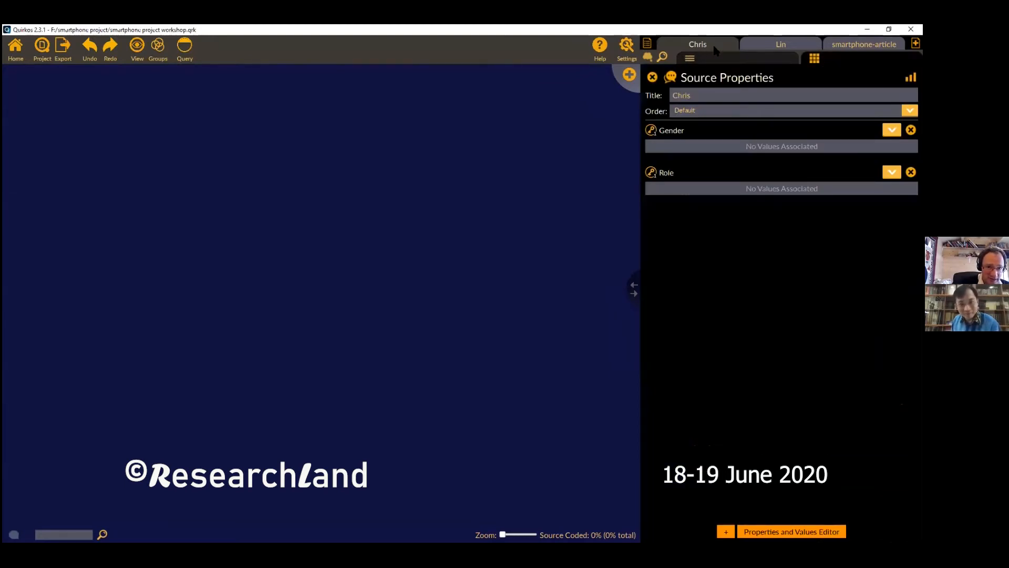
pyautogui.click(782, 44)
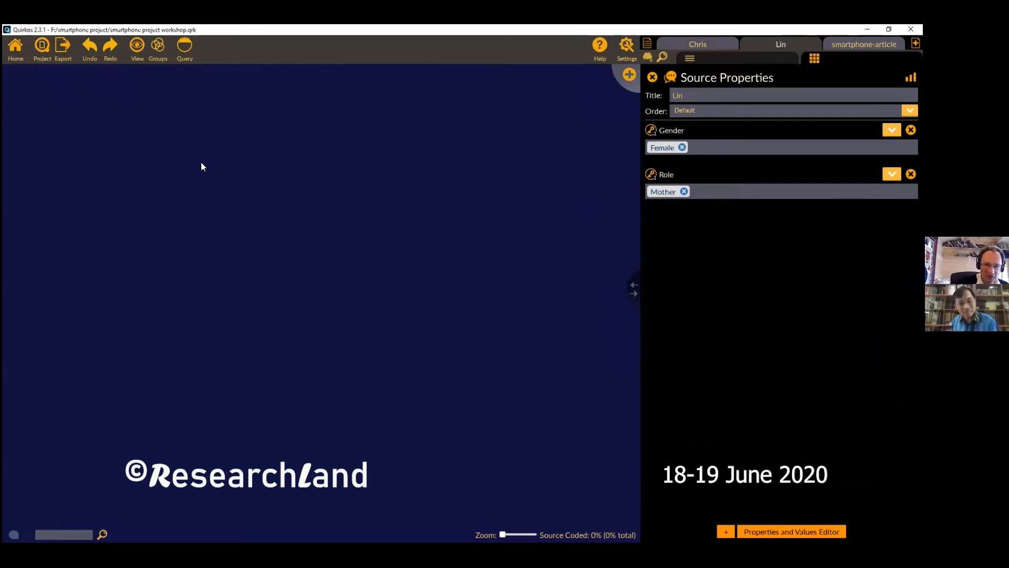
pyautogui.click(683, 192)
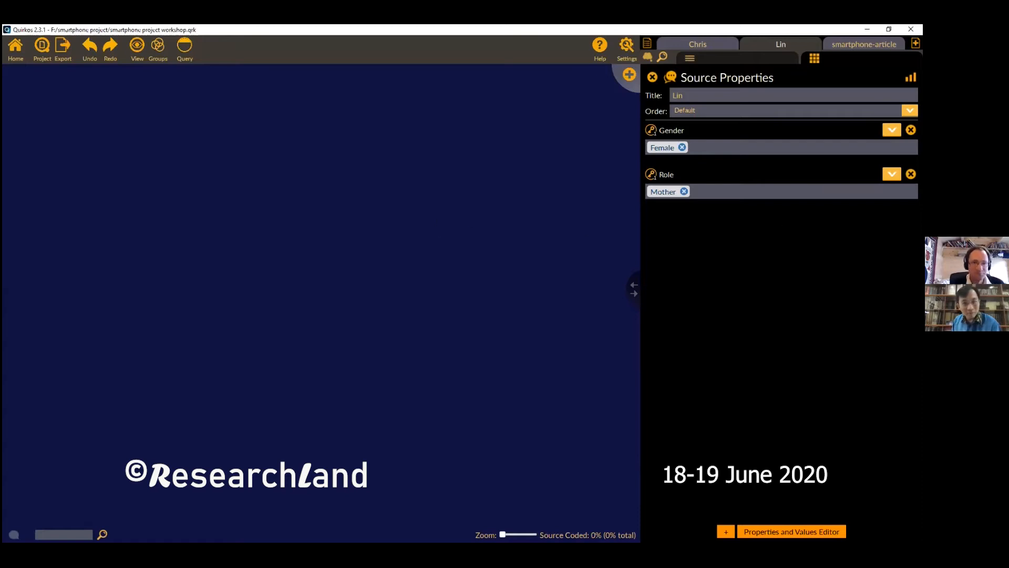
# - Set the Chris source's Gender to Male and add the new value Child to its Role property
pyautogui.click(732, 43)
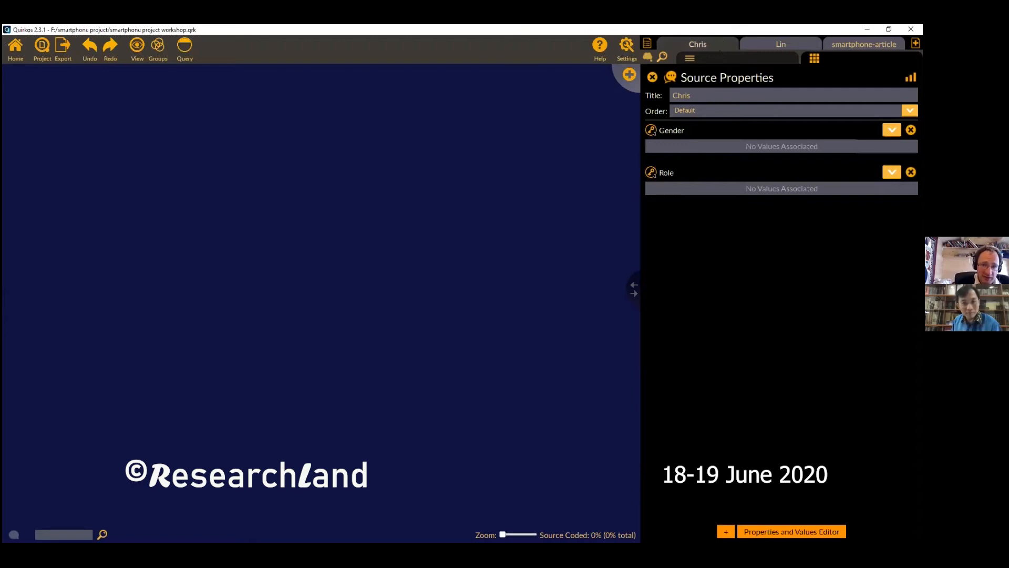
pyautogui.click(891, 129)
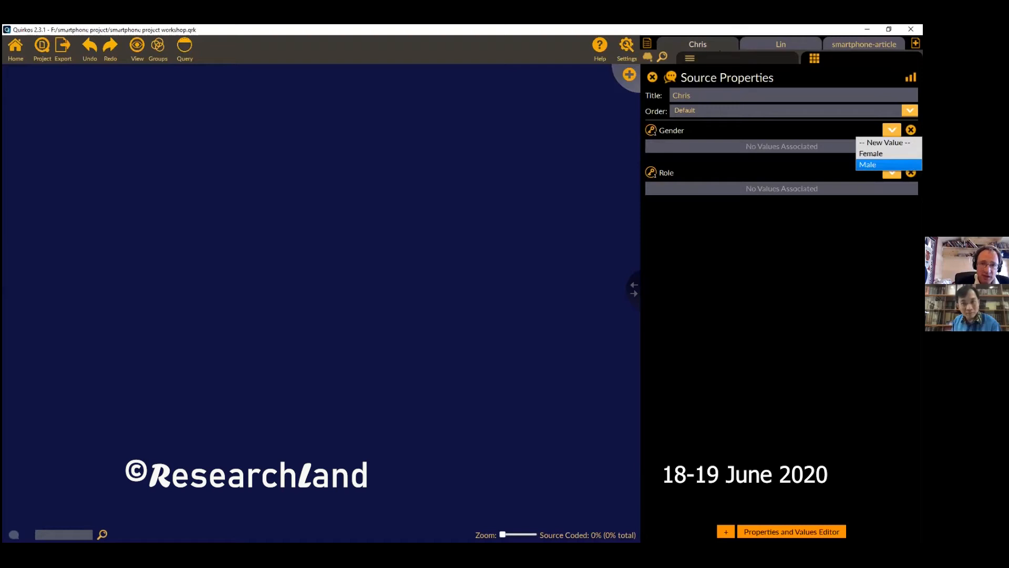
pyautogui.click(870, 164)
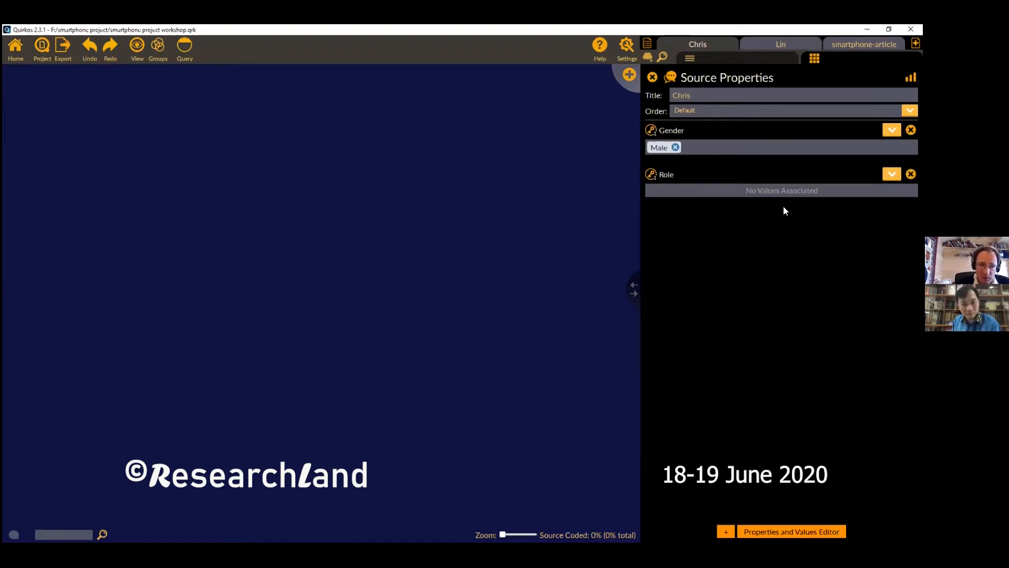
pyautogui.click(892, 174)
pyautogui.click(884, 187)
pyautogui.write('Child')
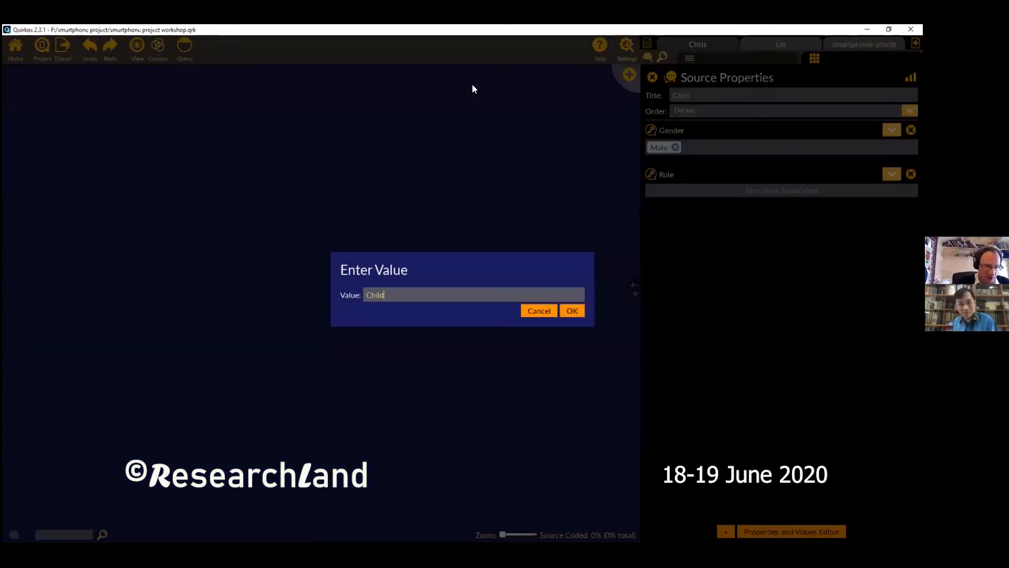
pyautogui.click(570, 310)
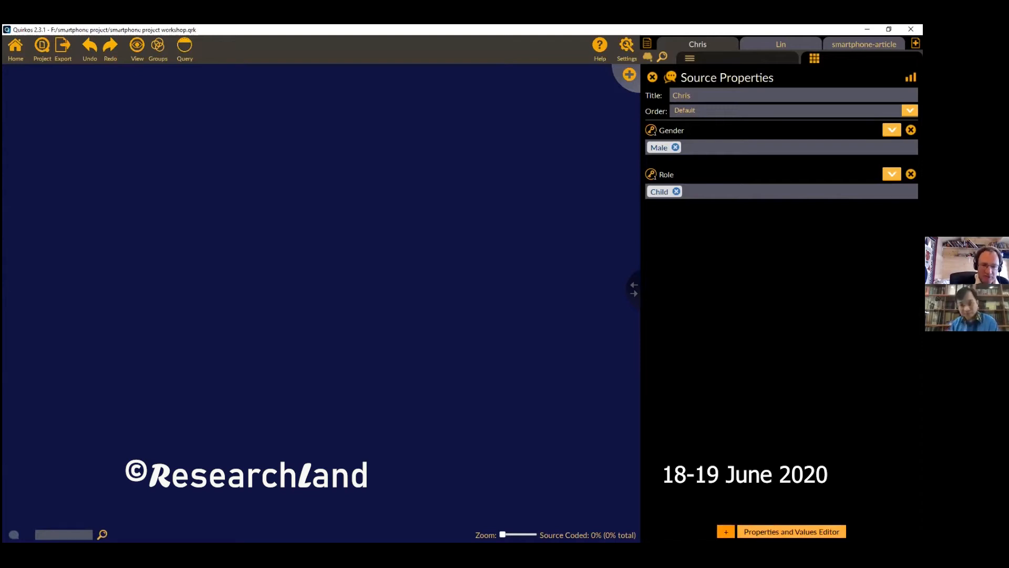
# - Review the values of the Gender and Role properties in the properties editor and allow multiple choice for Role
pyautogui.click(792, 532)
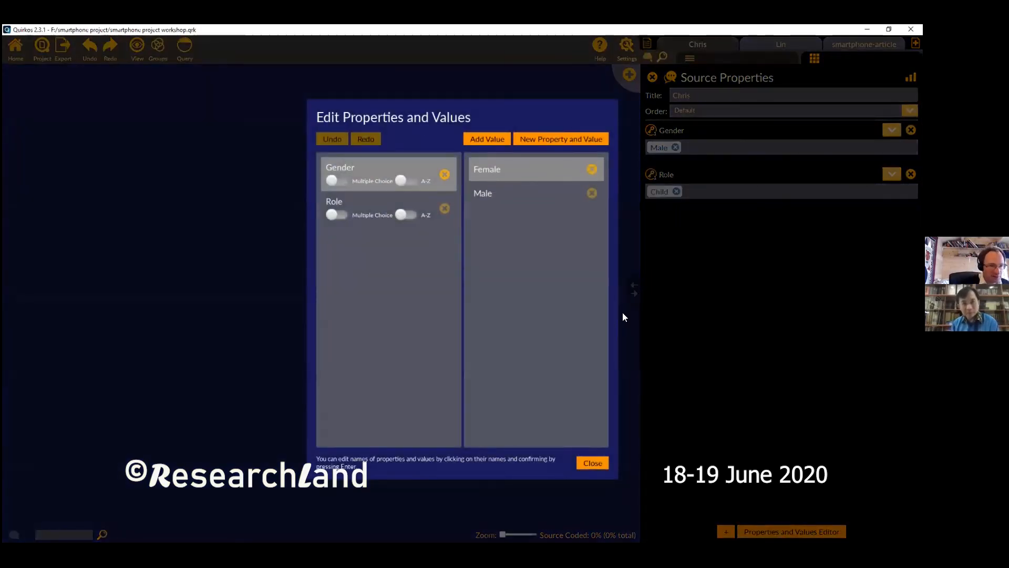
pyautogui.click(374, 199)
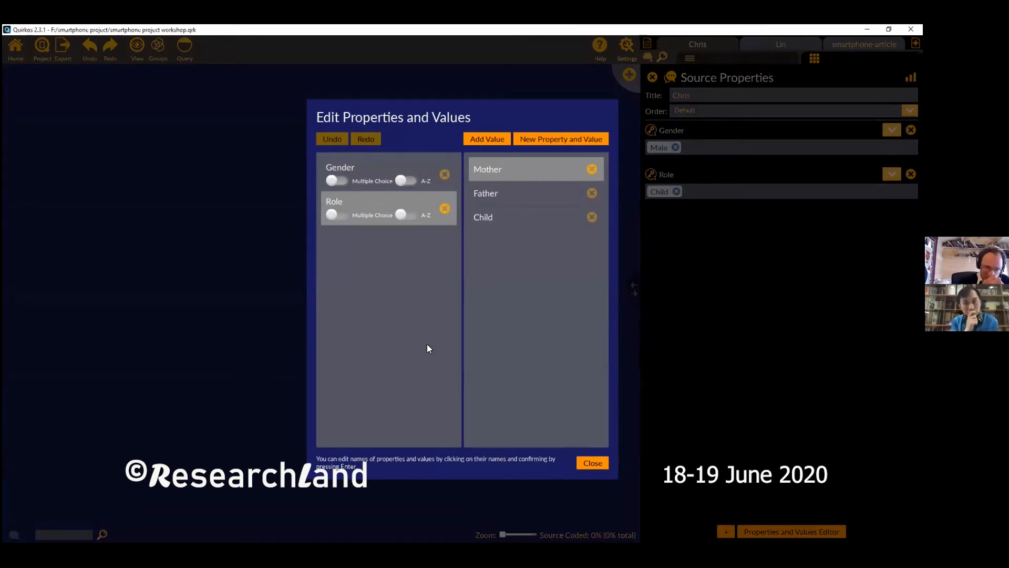
pyautogui.click(384, 171)
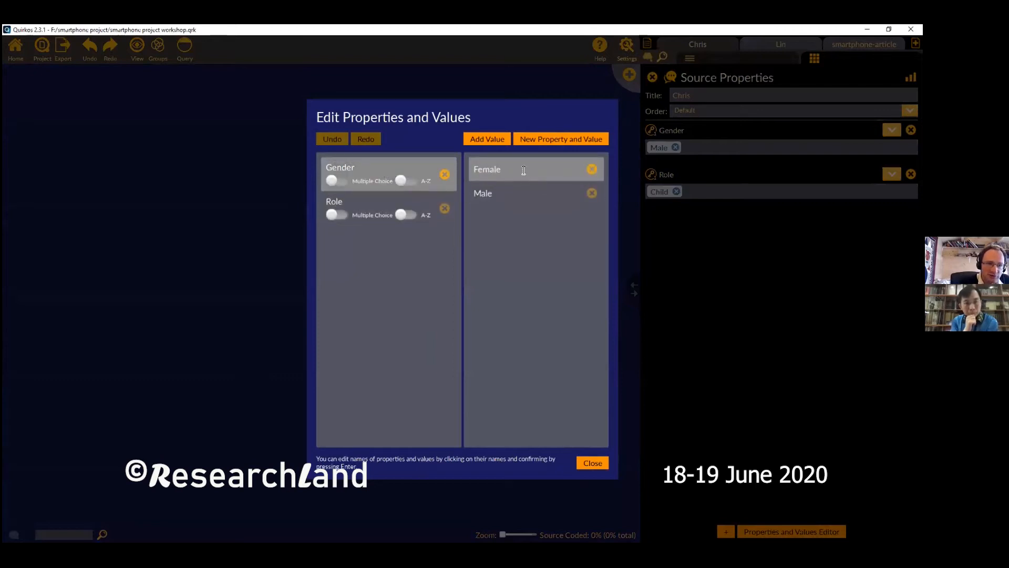
pyautogui.click(371, 200)
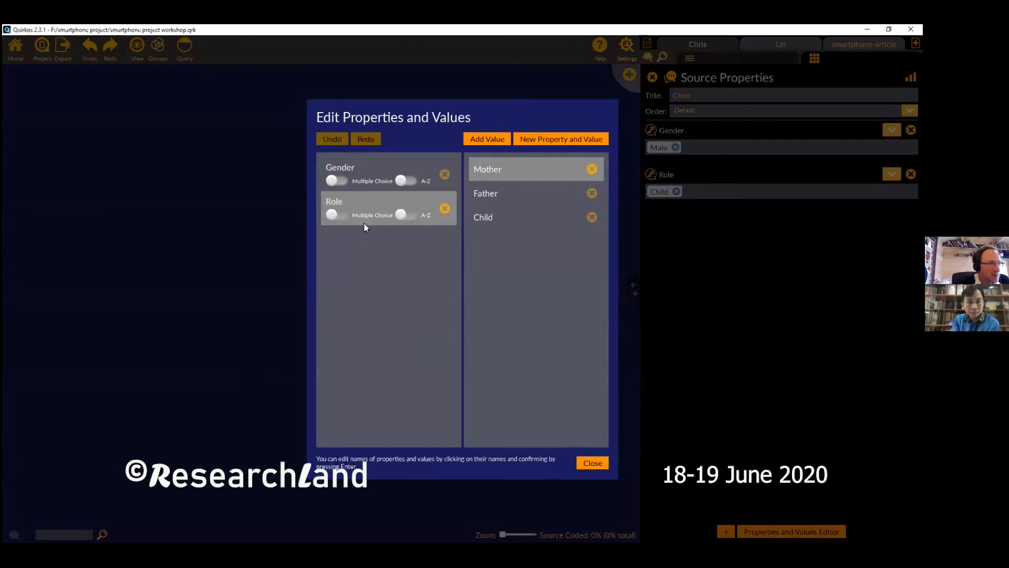
pyautogui.click(336, 214)
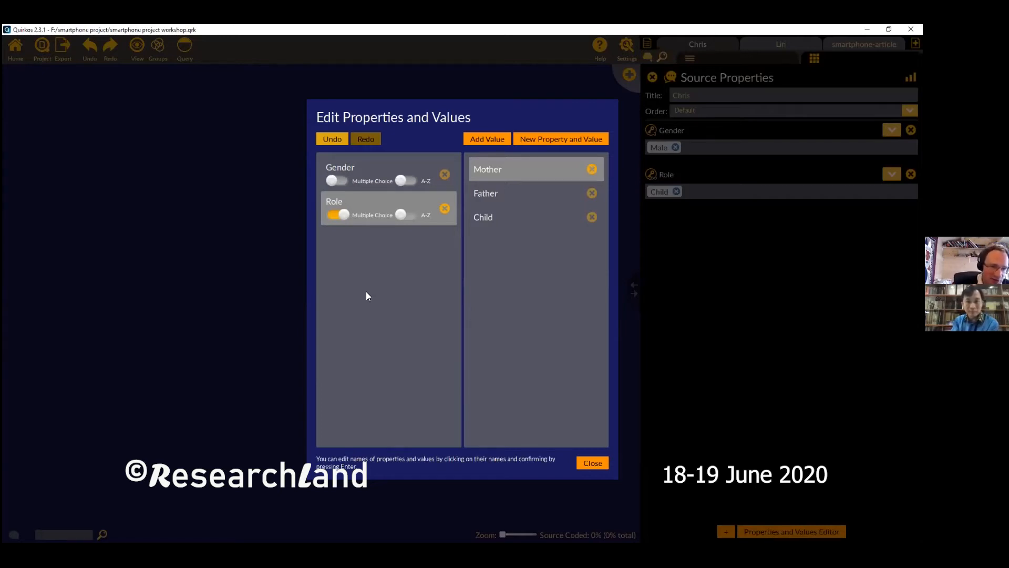
# - Add the new value Parent to the Role property
pyautogui.click(495, 139)
pyautogui.write('pare')
pyautogui.press('BackSpace')
pyautogui.press('BackSpace')
pyautogui.press('BackSpace')
pyautogui.press('BackSpace')
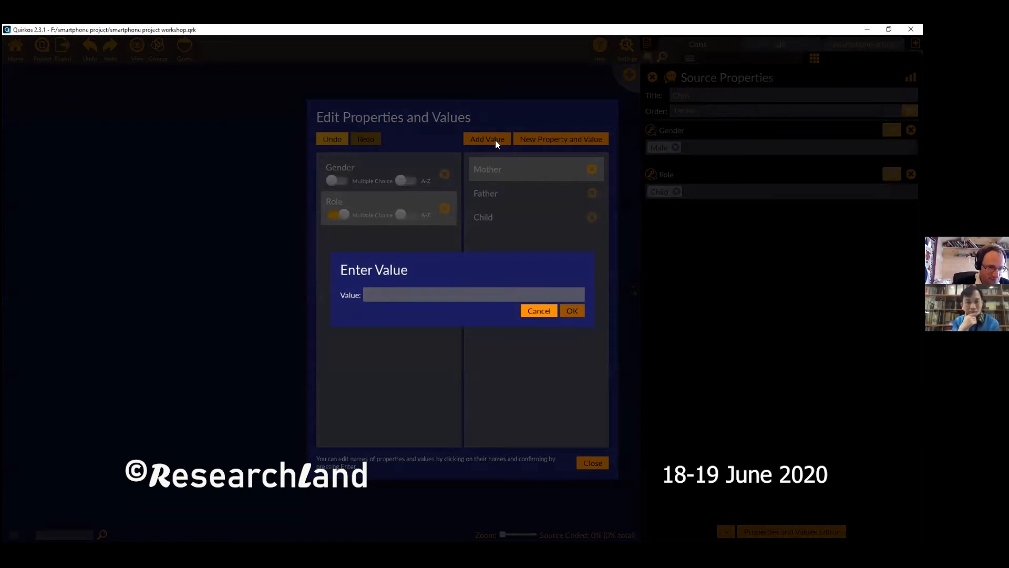
pyautogui.write('Parent')
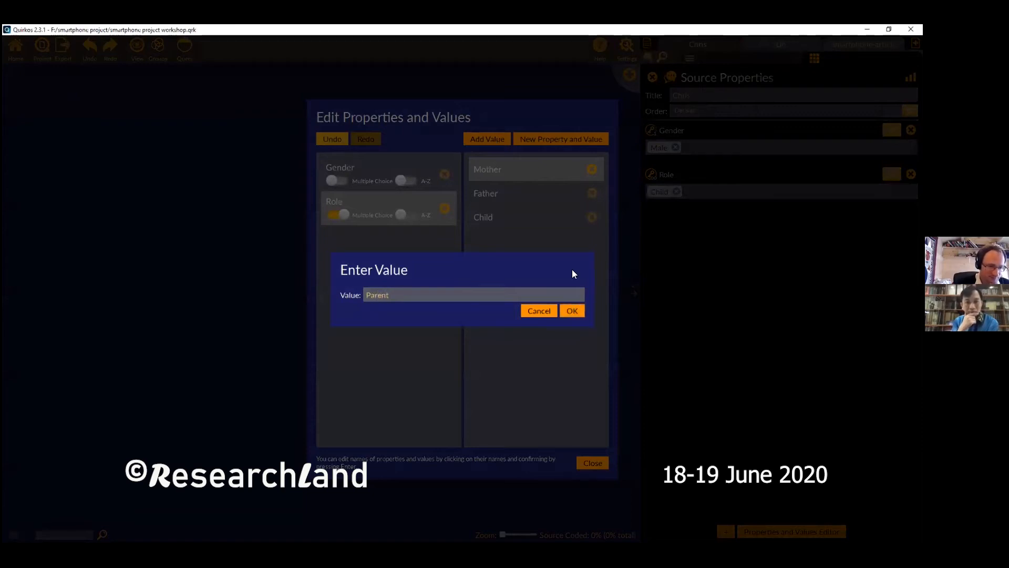
pyautogui.click(575, 309)
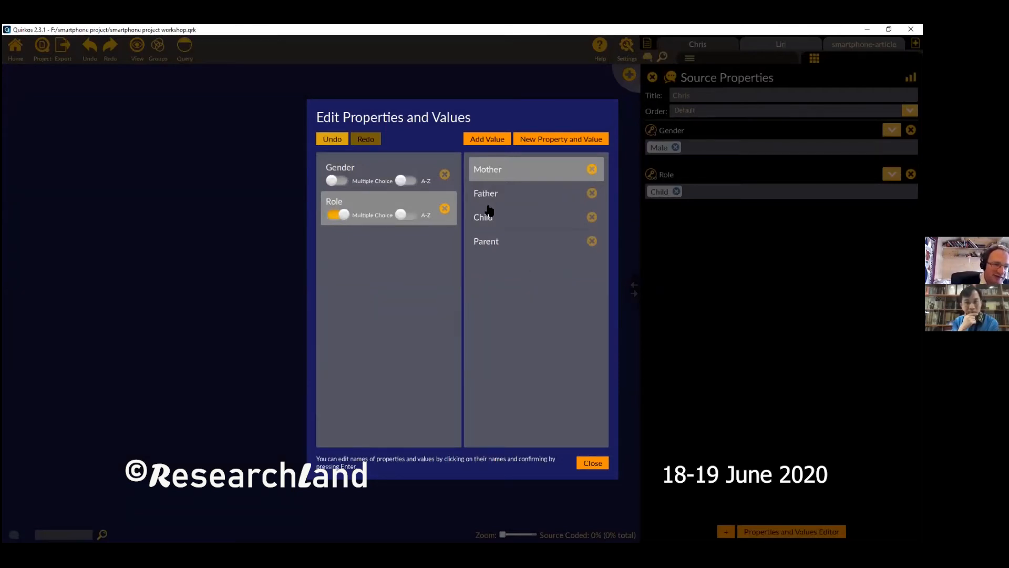
# - Sort the Role property's values alphabetically and close the properties editor
pyautogui.click(493, 252)
pyautogui.moveTo(499, 244)
pyautogui.mouseDown()
pyautogui.moveTo(471, 243)
pyautogui.moveTo(508, 244)
pyautogui.mouseUp()
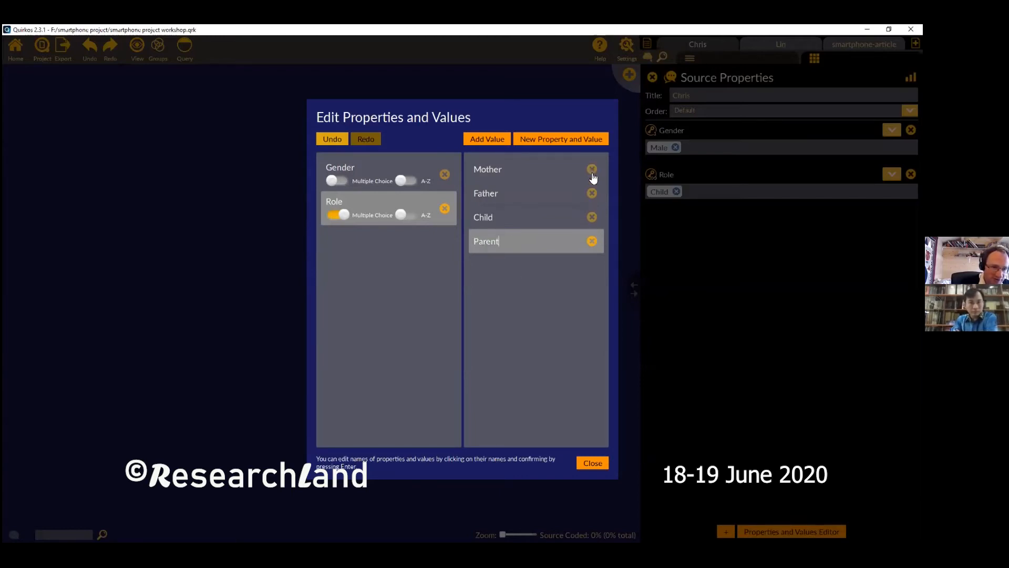
pyautogui.click(406, 215)
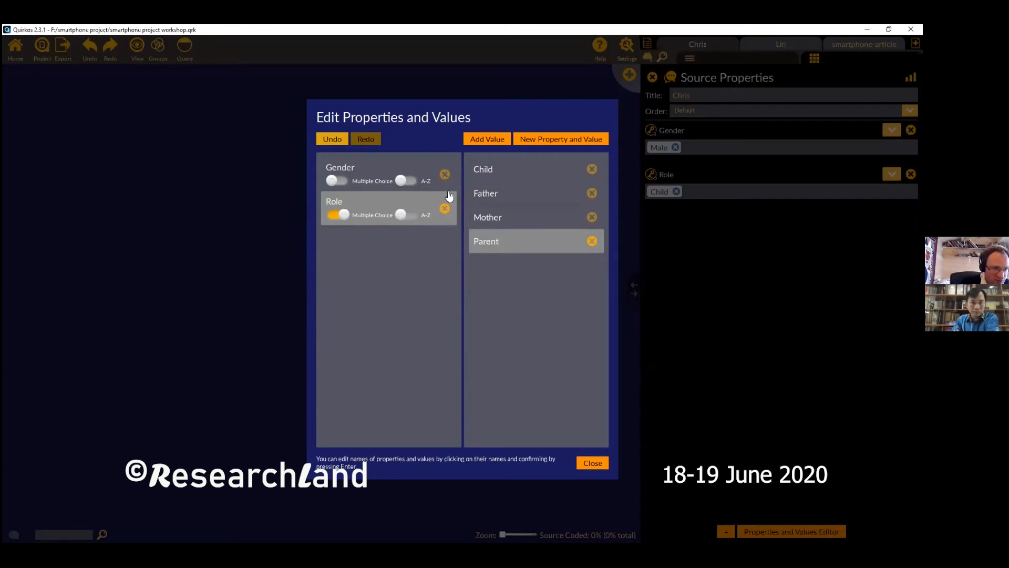
pyautogui.click(604, 463)
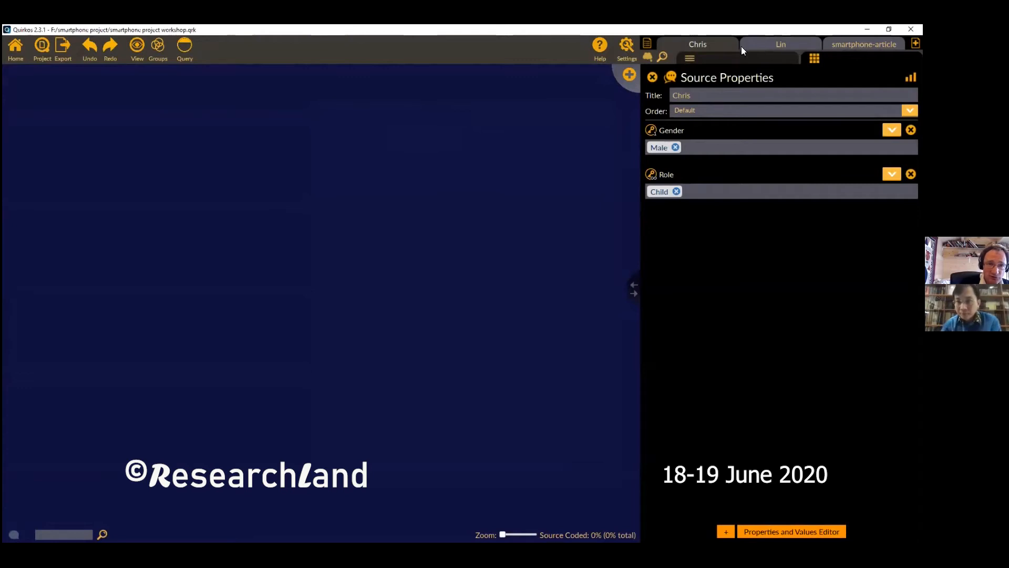
# - Add Parent as a second Role value for the Lin source
pyautogui.click(762, 44)
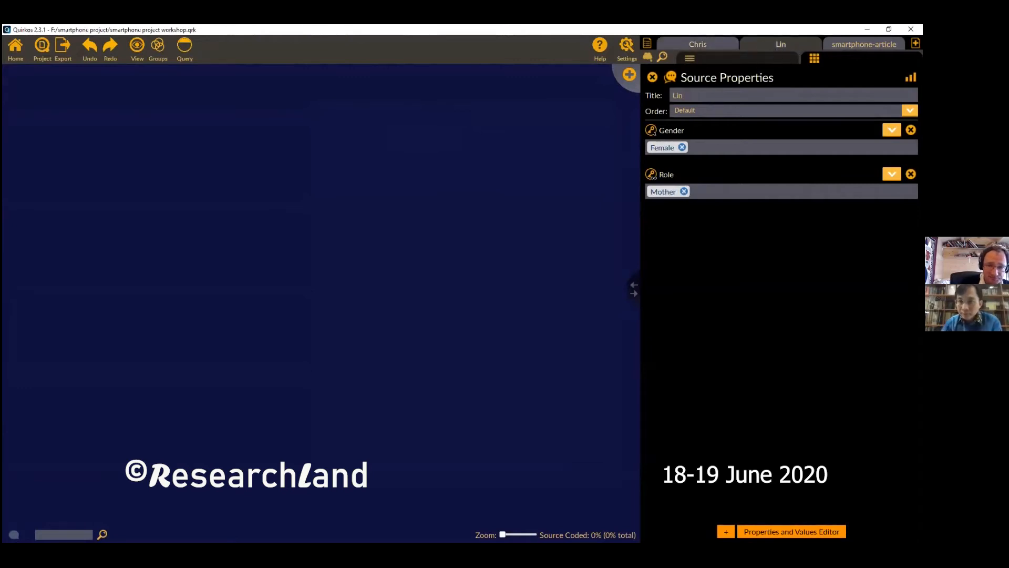
pyautogui.click(892, 175)
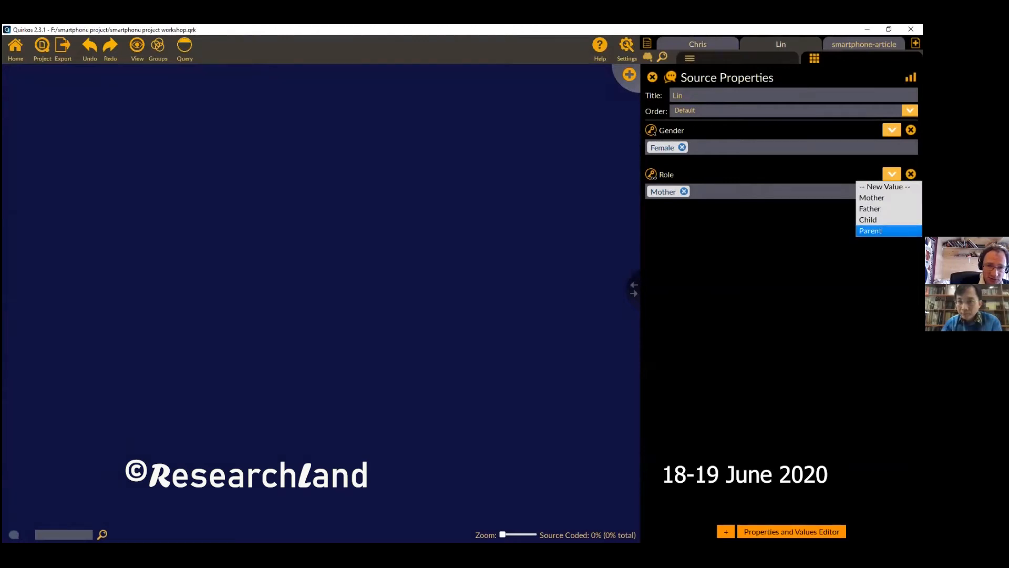
pyautogui.press('Return')
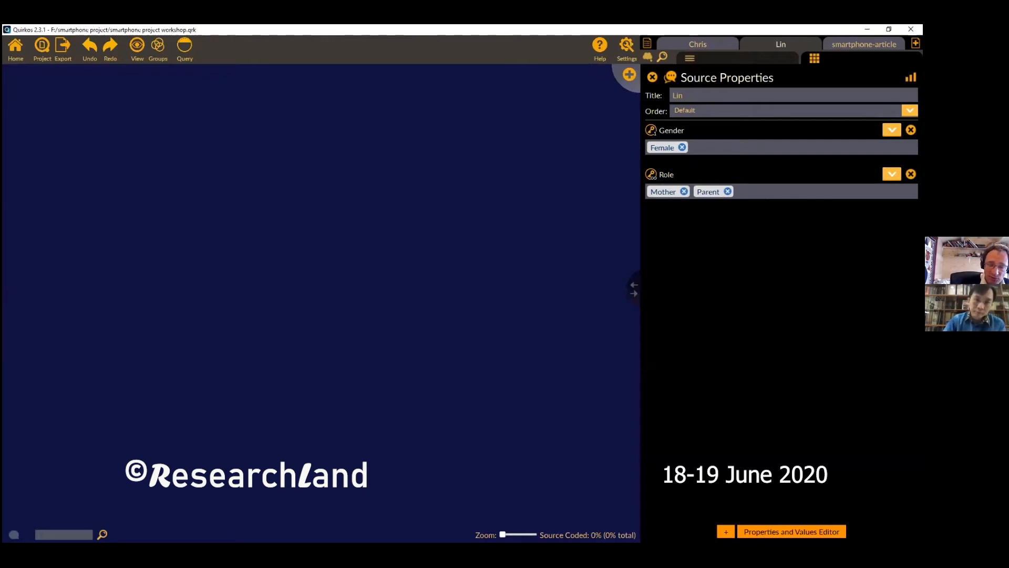
# - Open the father's source from the list of all sources and add Parent as its second Role value
pyautogui.click(647, 44)
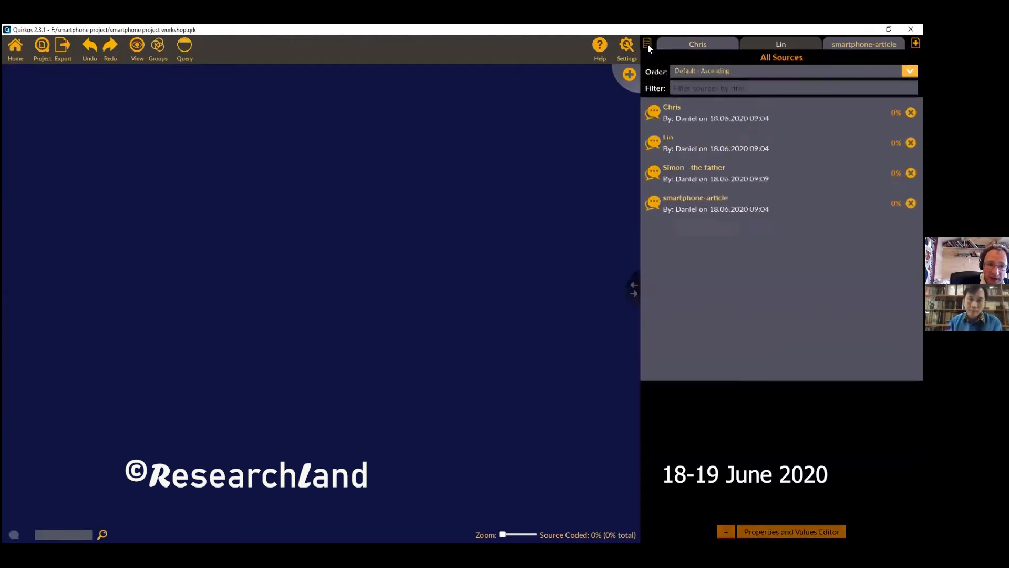
pyautogui.click(690, 179)
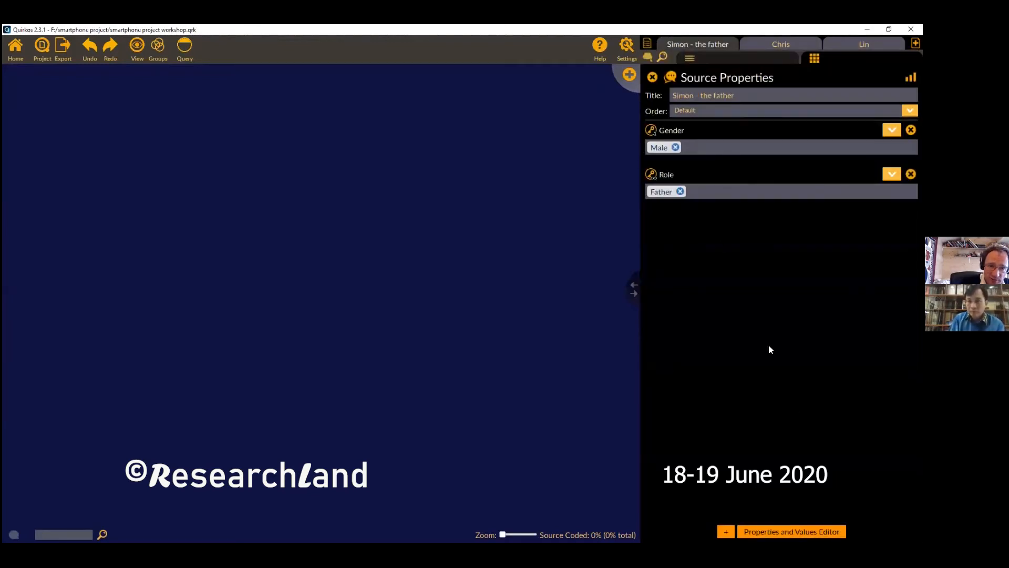
pyautogui.click(892, 174)
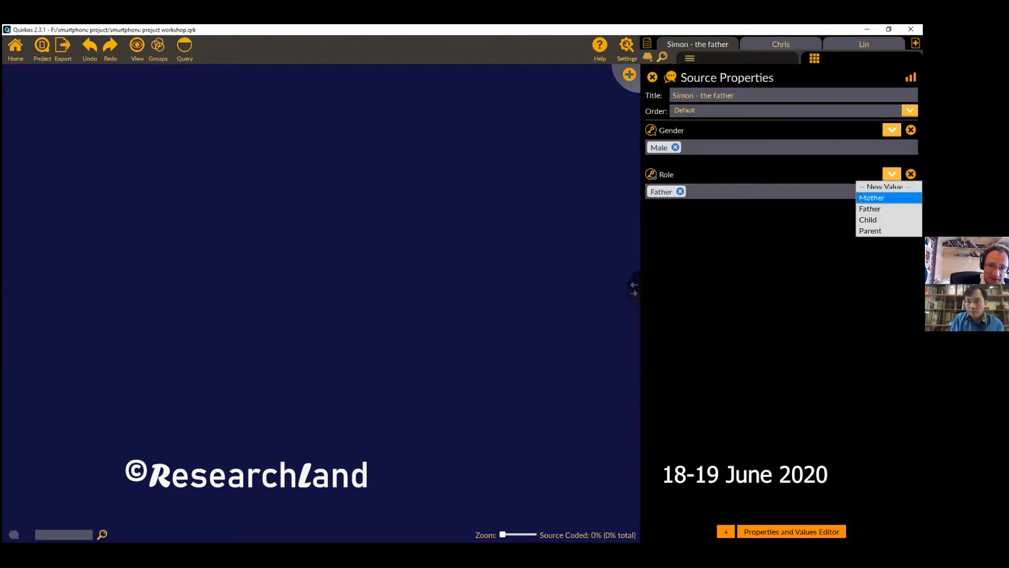
pyautogui.click(888, 231)
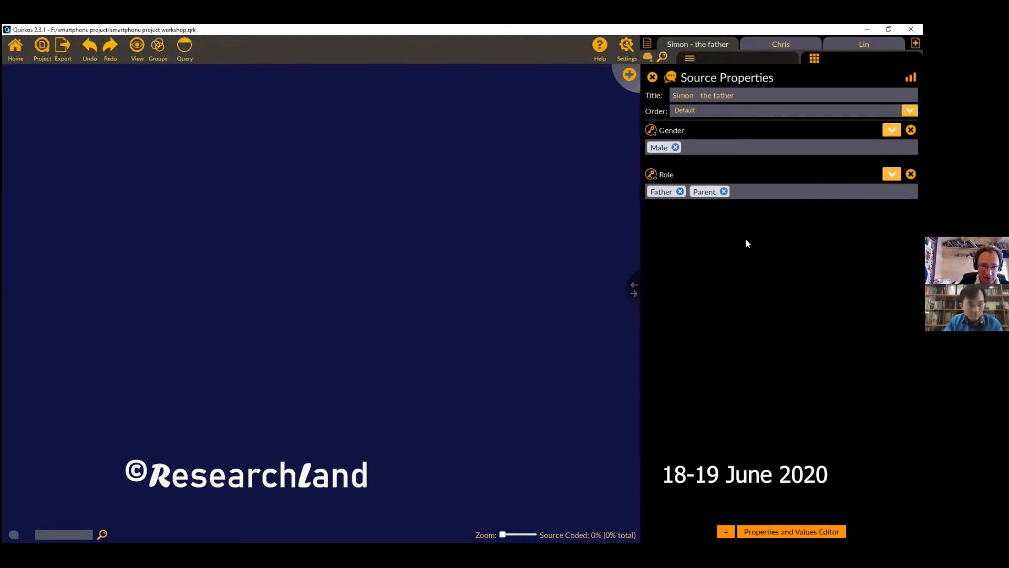
# - Open the smartphone-article source and create a new Author property with a placeholder surname as its value
pyautogui.click(647, 45)
pyautogui.click(721, 204)
pyautogui.click(738, 437)
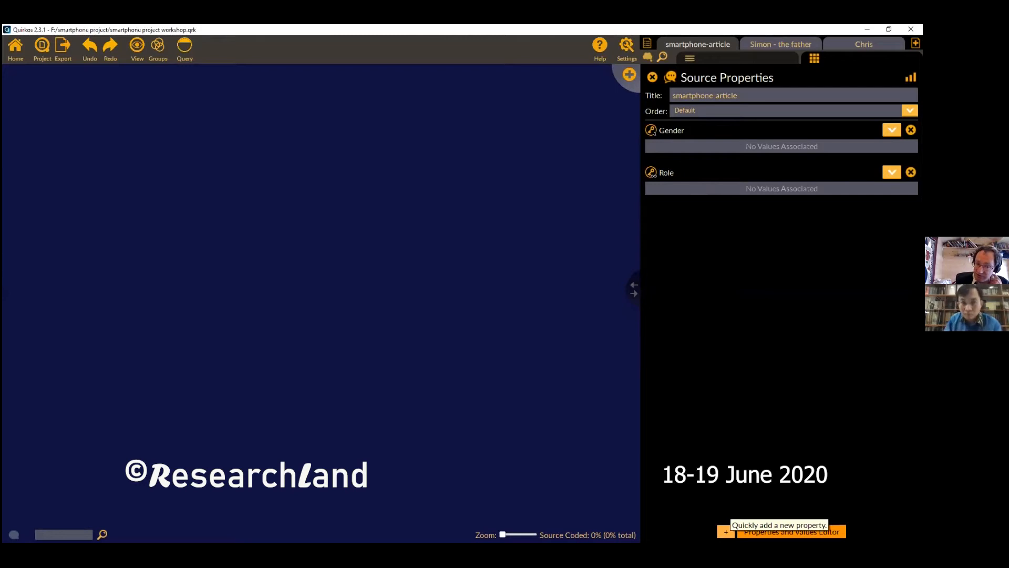
pyautogui.click(726, 531)
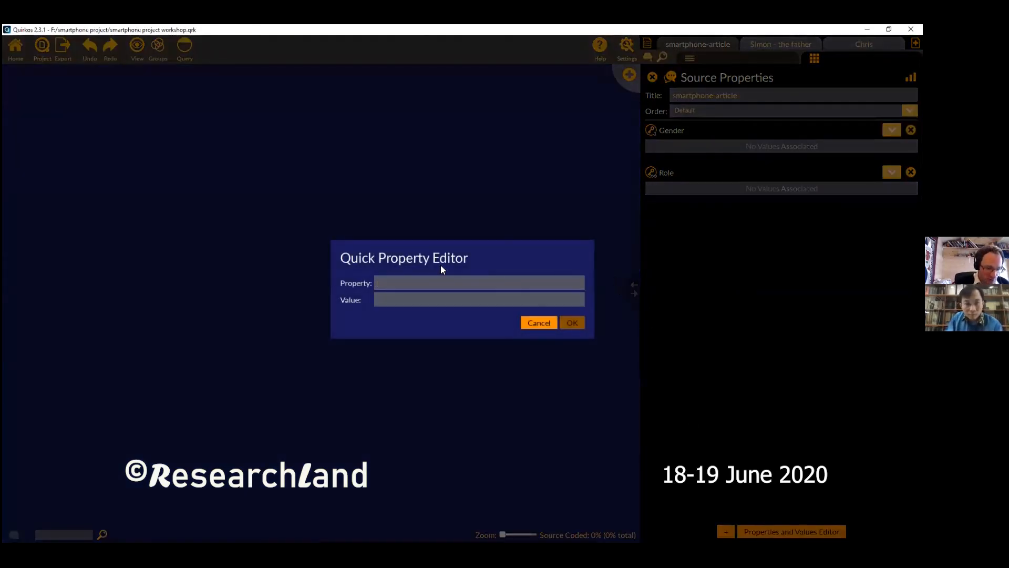
pyautogui.write('Author')
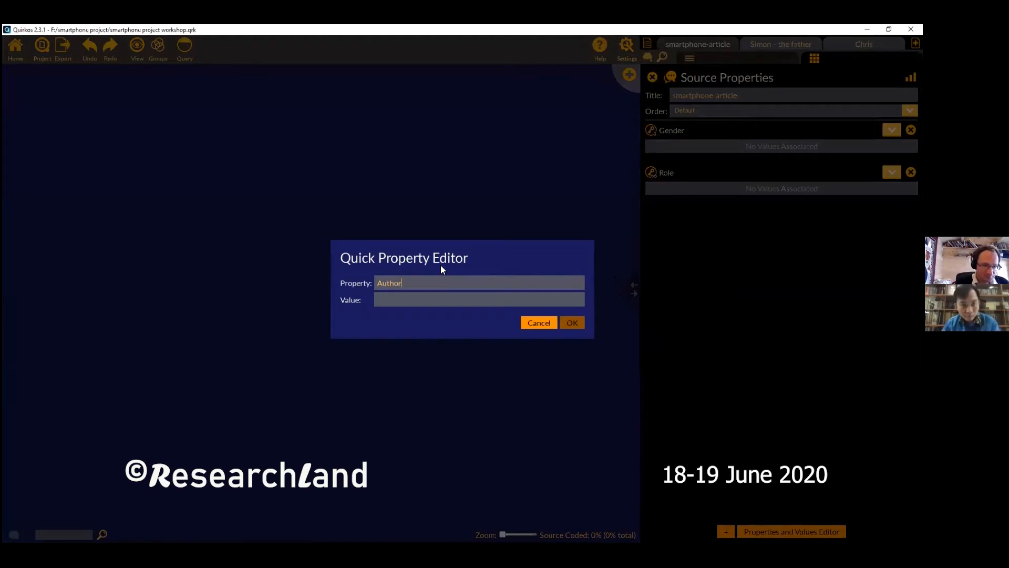
pyautogui.click(492, 303)
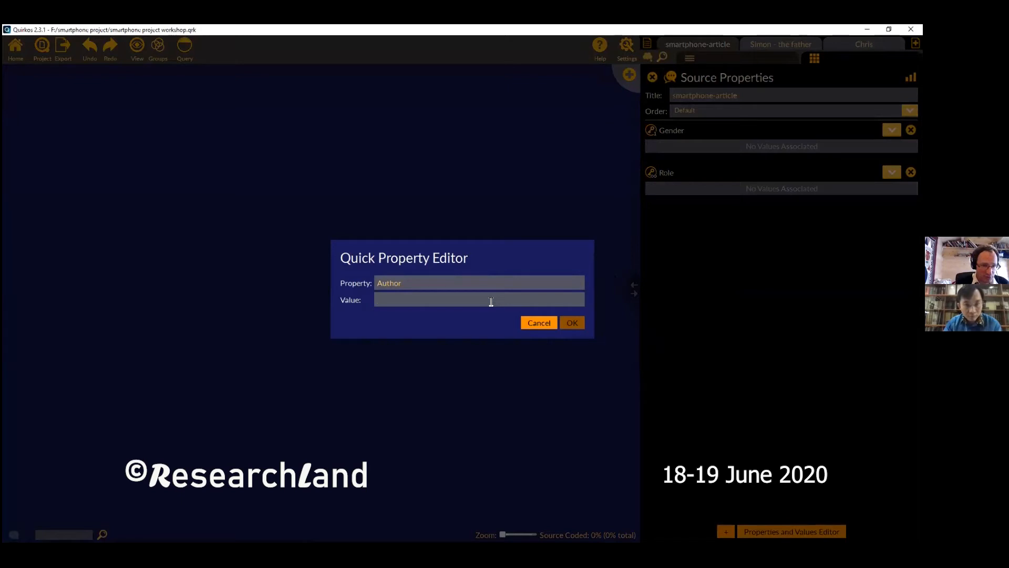
pyautogui.write('Smith')
pyautogui.click(579, 321)
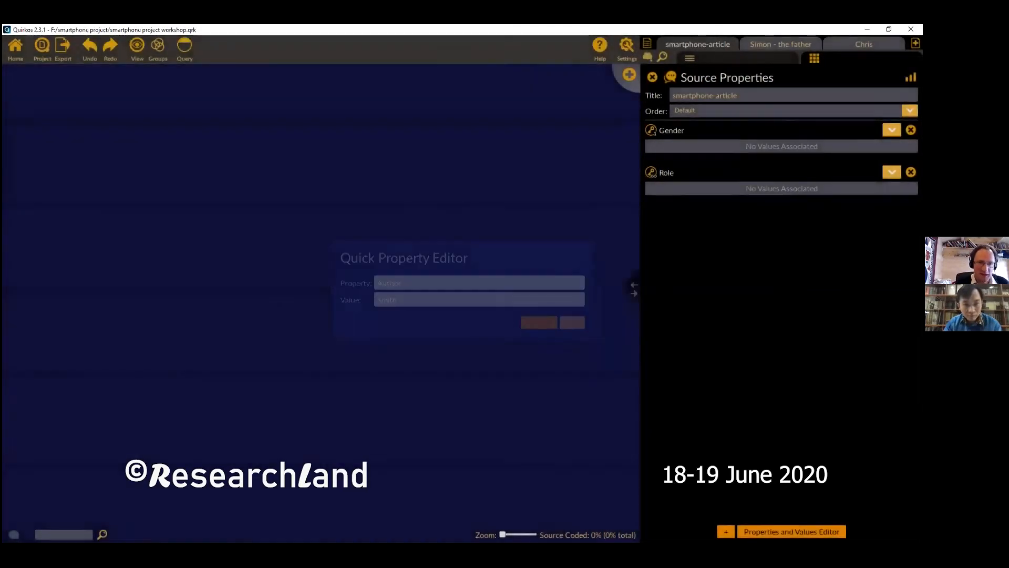
# - Copy the first author's surname from the article text and allow multiple choice for the Author property
pyautogui.click(723, 59)
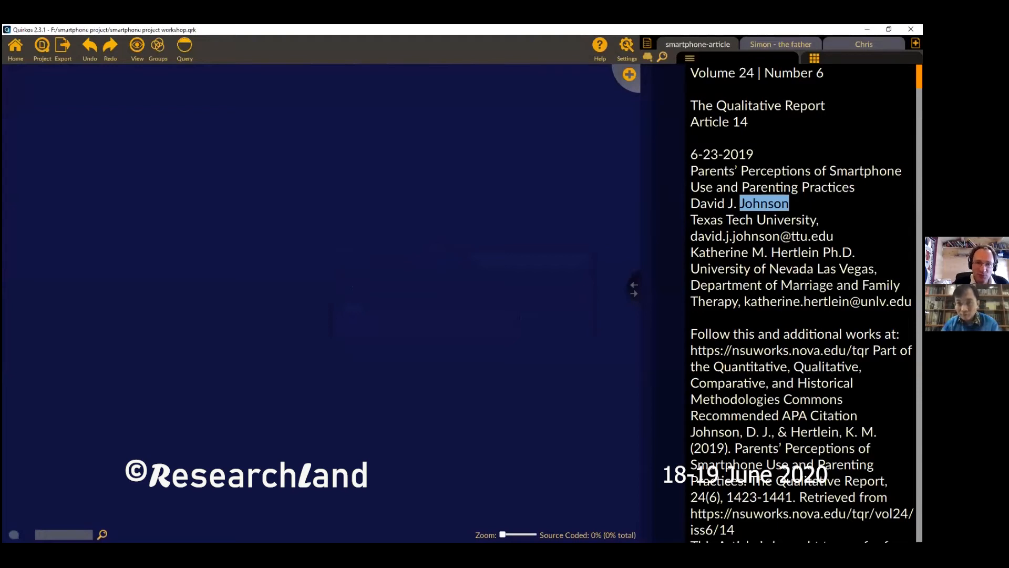
pyautogui.click(815, 58)
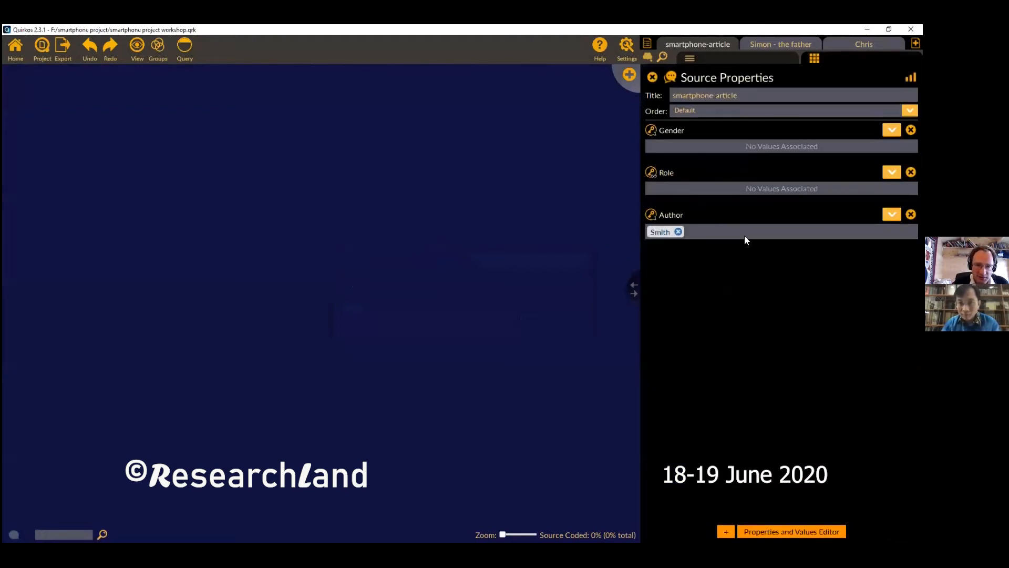
pyautogui.click(781, 525)
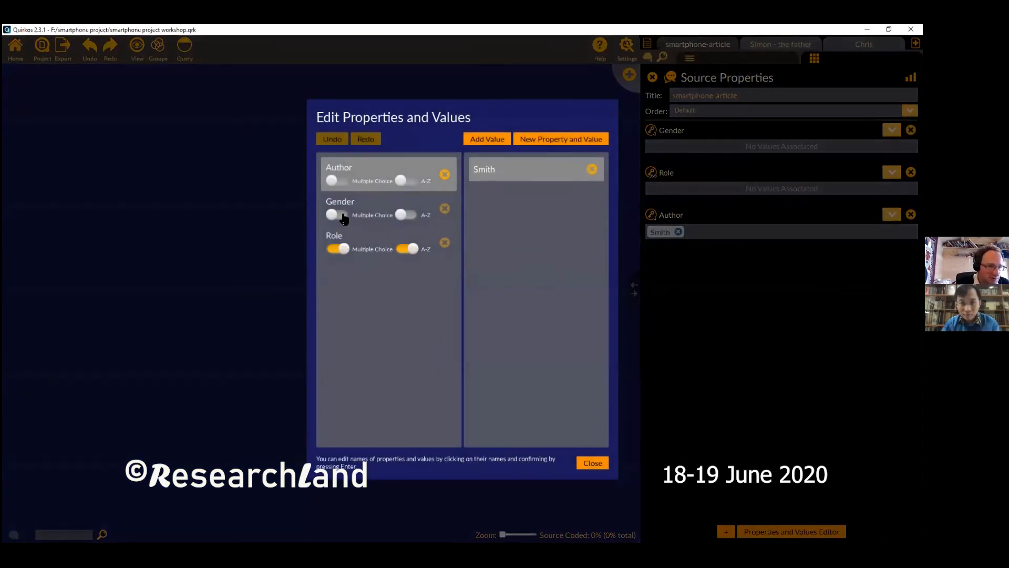
pyautogui.click(340, 180)
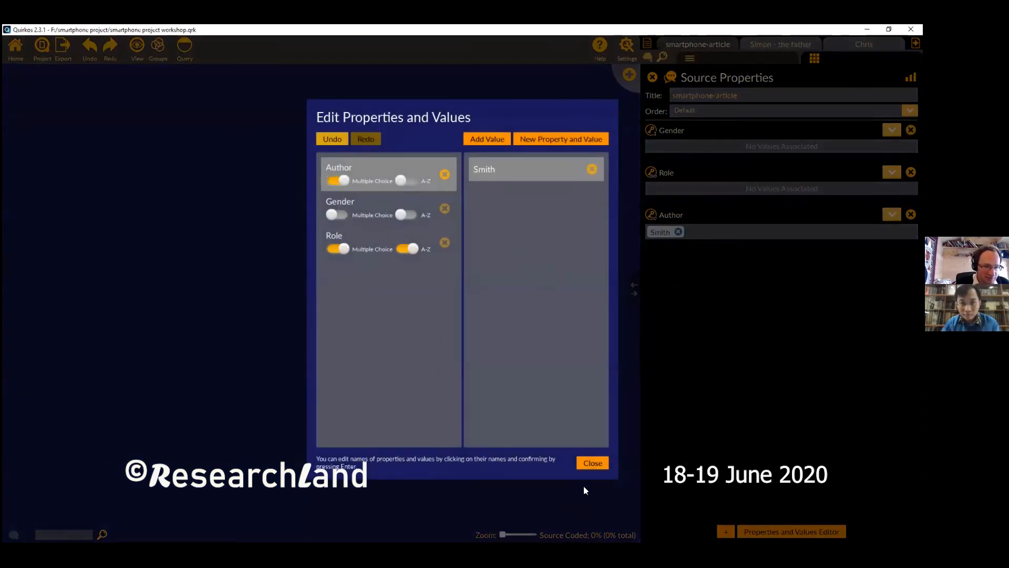
pyautogui.click(585, 461)
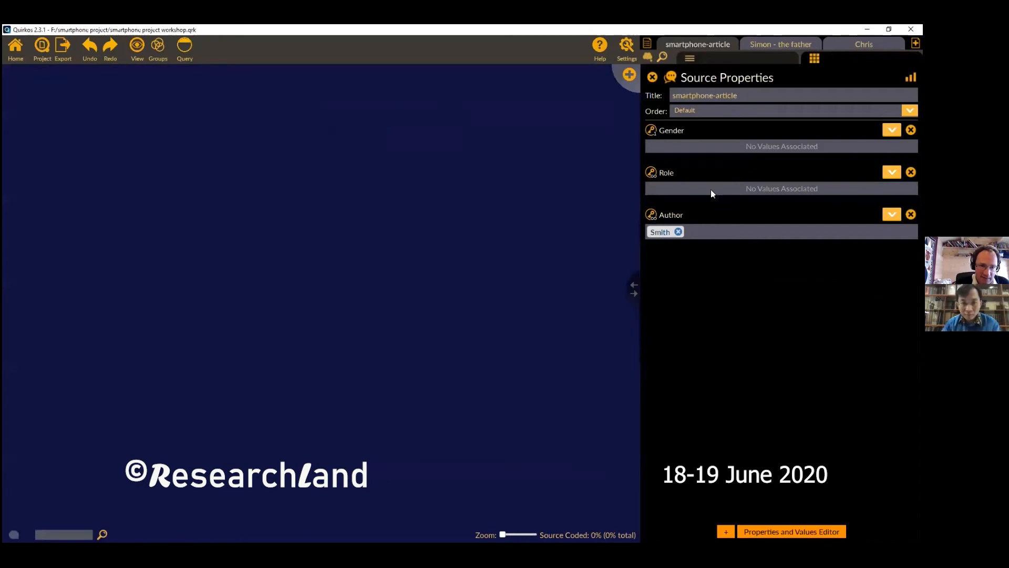
# - Replace the smartphone-article source's placeholder Author value with the first author's surname as a new value
pyautogui.click(677, 232)
pyautogui.click(892, 214)
pyautogui.click(888, 227)
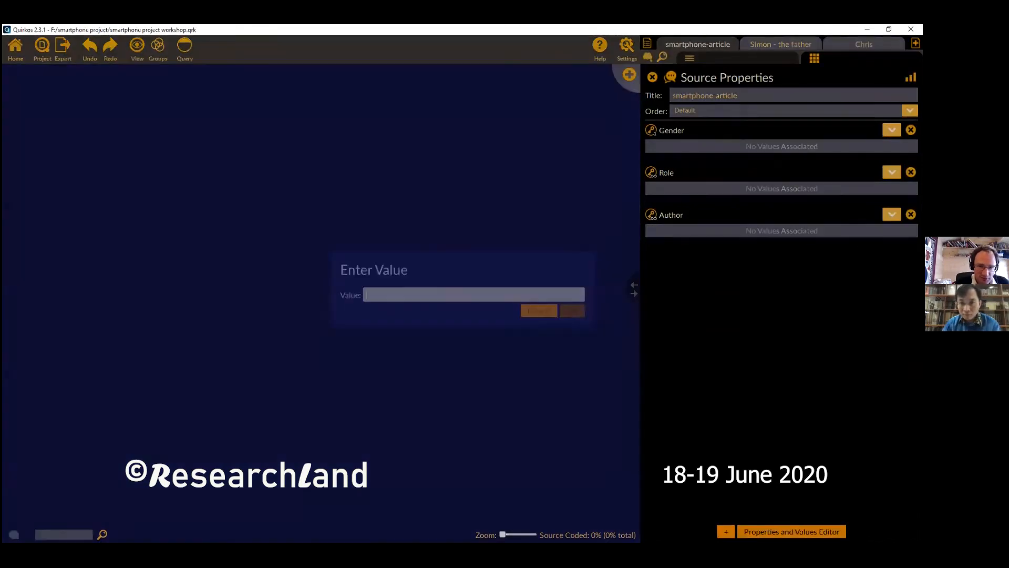
pyautogui.write('Unknown')
pyautogui.click(573, 311)
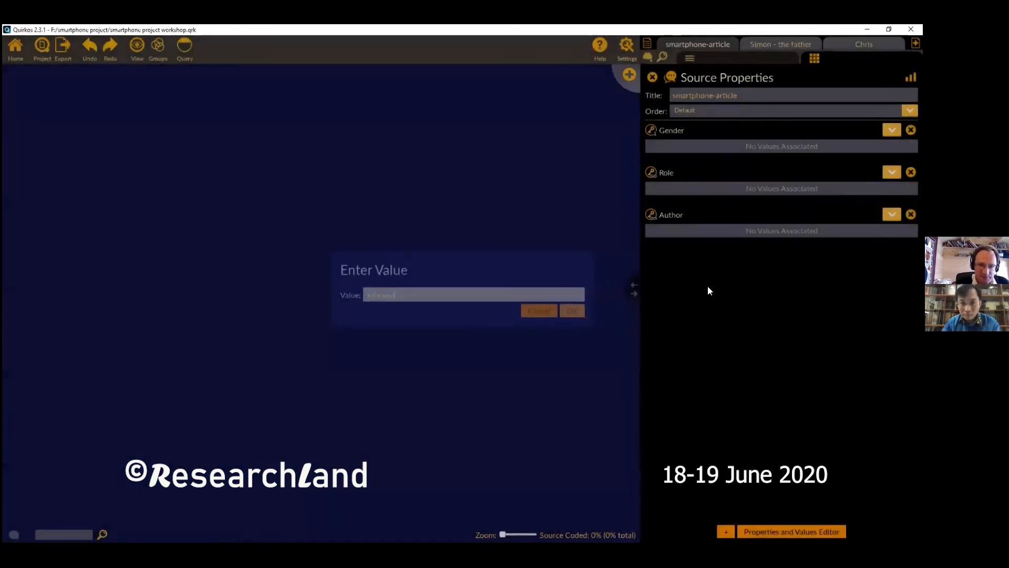
# - Copy the second author's surname from the article text and add it as another new Author value for the source
pyautogui.click(727, 58)
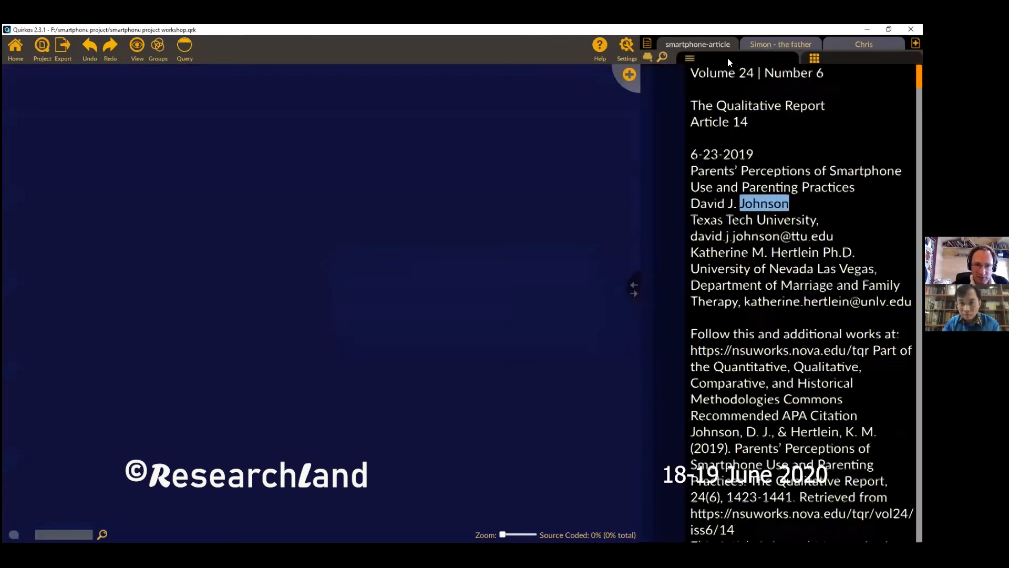
pyautogui.doubleClick(790, 252)
pyautogui.hotkey('ctrl', 'c')
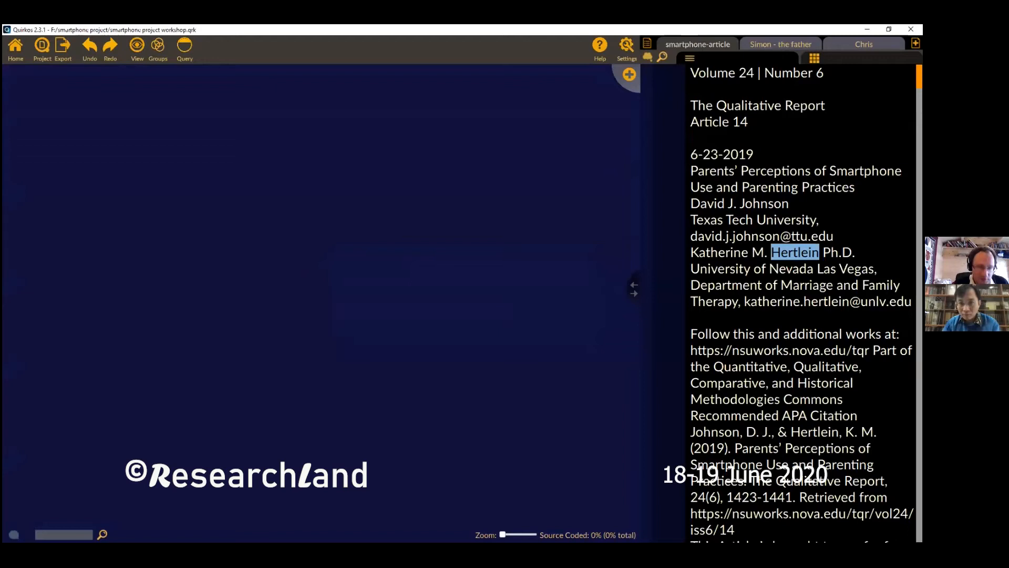
pyautogui.click(822, 59)
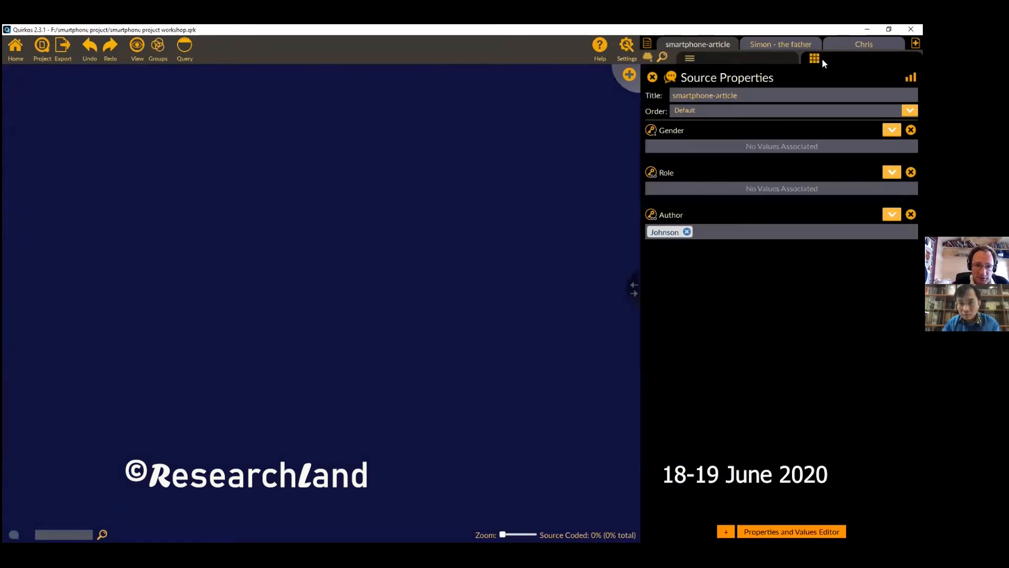
pyautogui.click(892, 214)
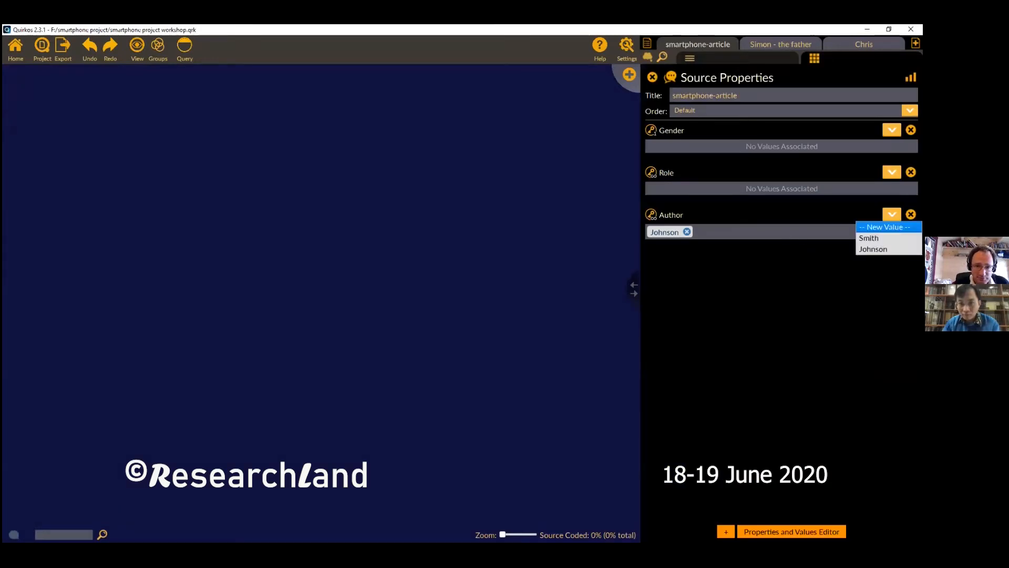
pyautogui.click(888, 225)
pyautogui.hotkey('ctrl', 'v')
pyautogui.click(571, 311)
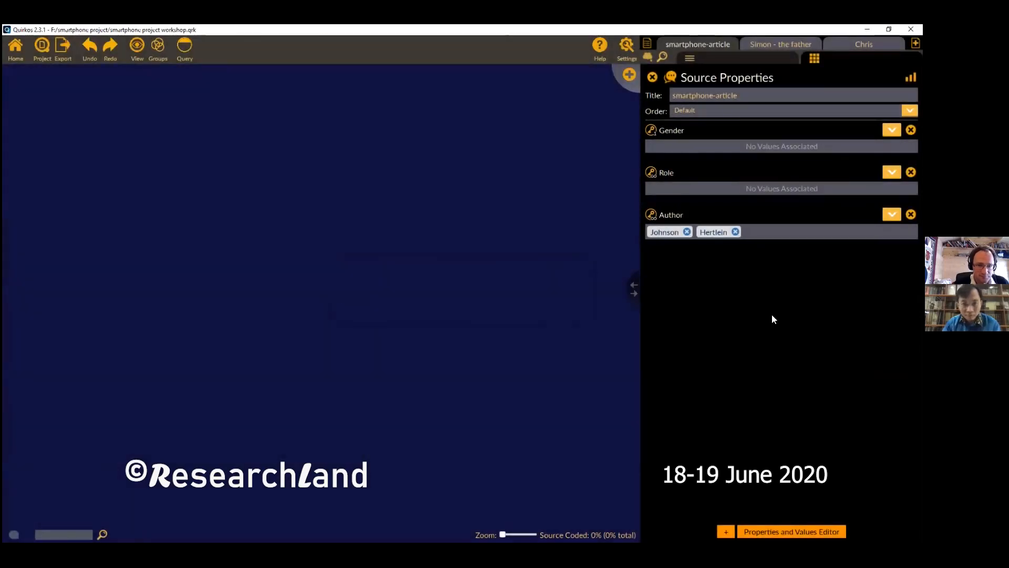
# - Add a Year property with the value 2018 to the smartphone-article source
pyautogui.click(726, 531)
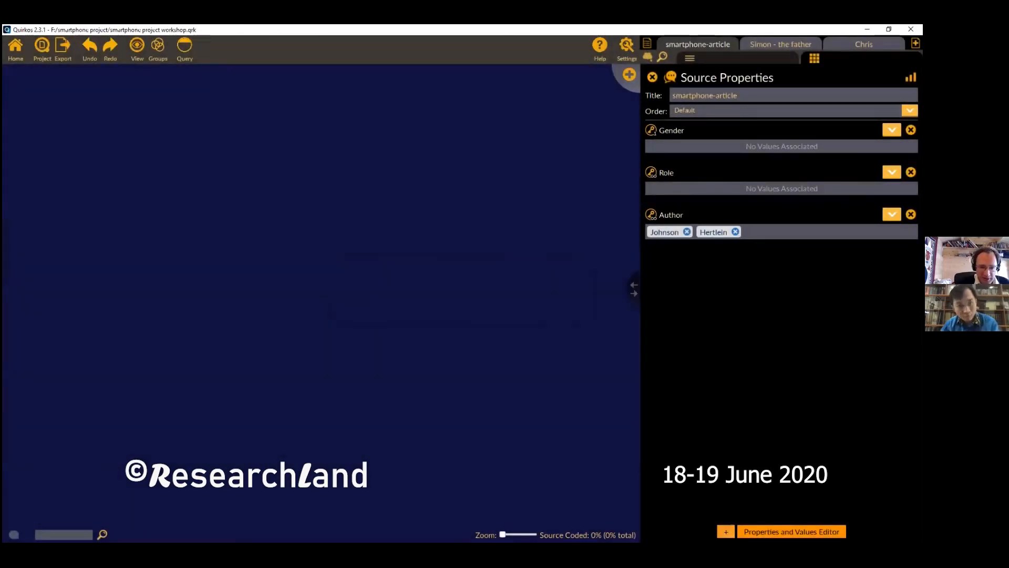
pyautogui.write('Year')
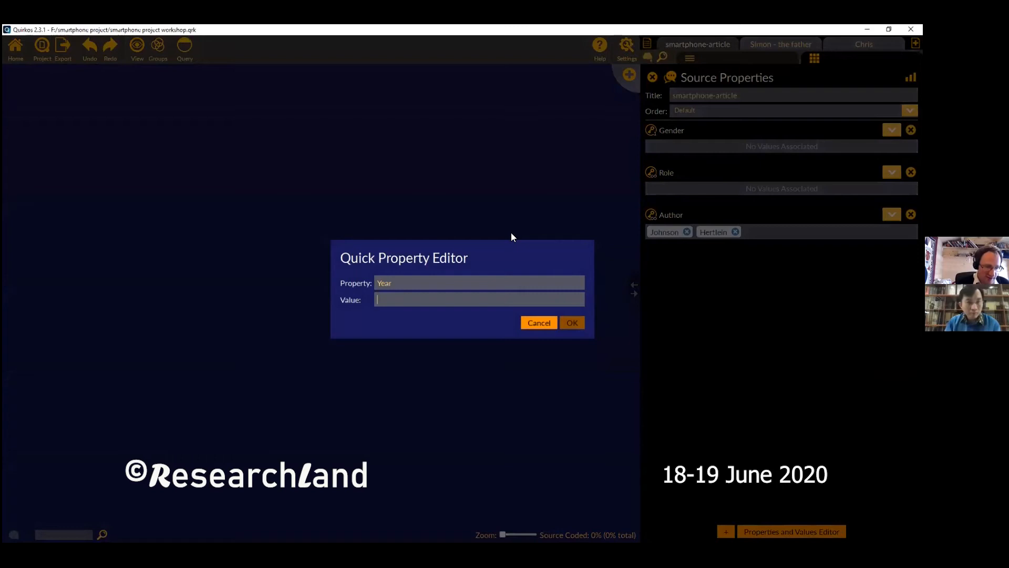
pyautogui.press('Tab')
pyautogui.write('2018')
pyautogui.click(571, 323)
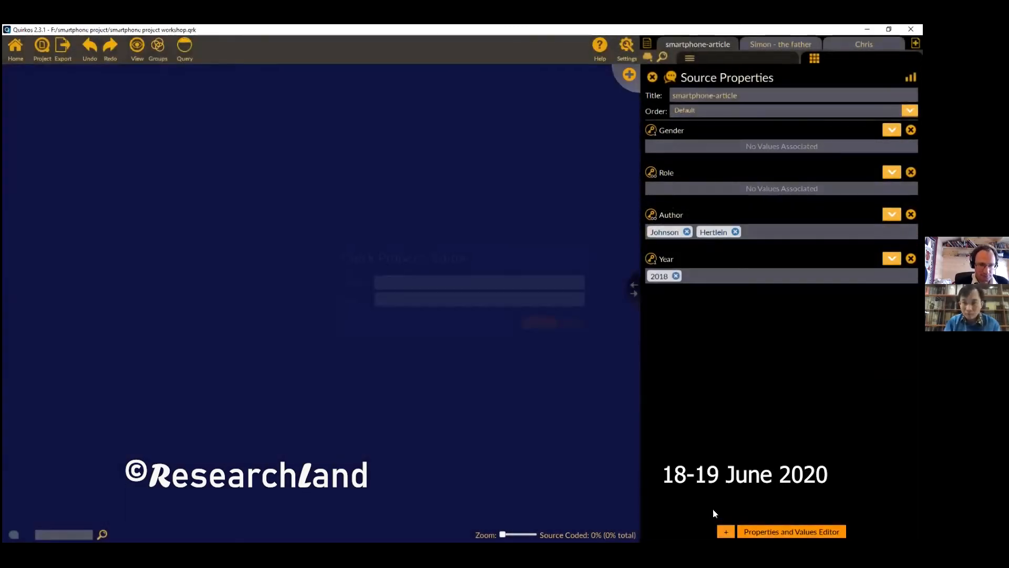
# - Add a Journal property with the value "The Qualitative Report" to the smartphone-article source
pyautogui.write('Journal')
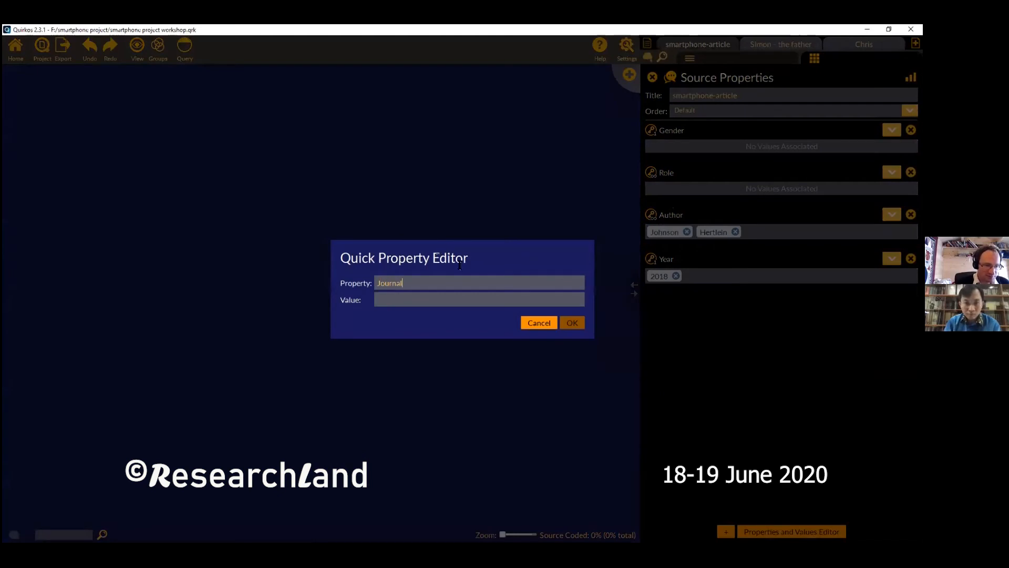
pyautogui.click(462, 298)
pyautogui.write('The Qualitative Rep')
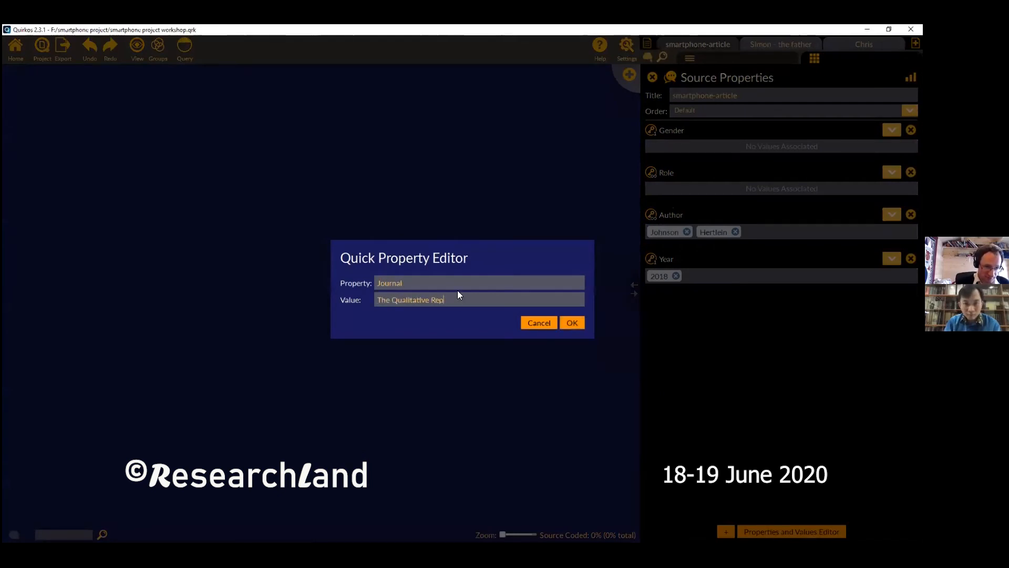
pyautogui.write('roort')
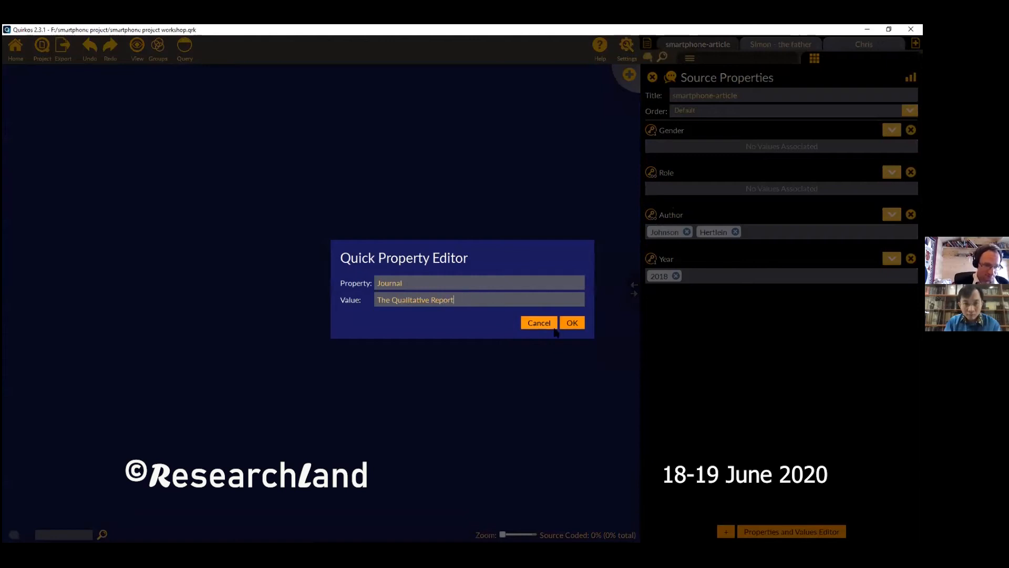
pyautogui.click(577, 323)
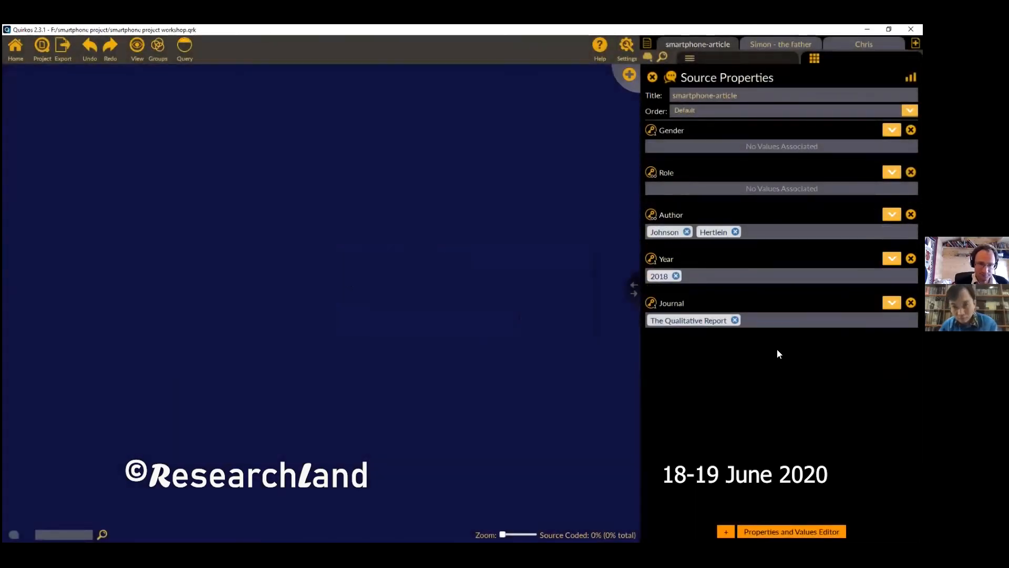
# - Check the father's source properties and add a Comments property reading "This is an important article in the field" to the smartphone-article source
pyautogui.click(785, 46)
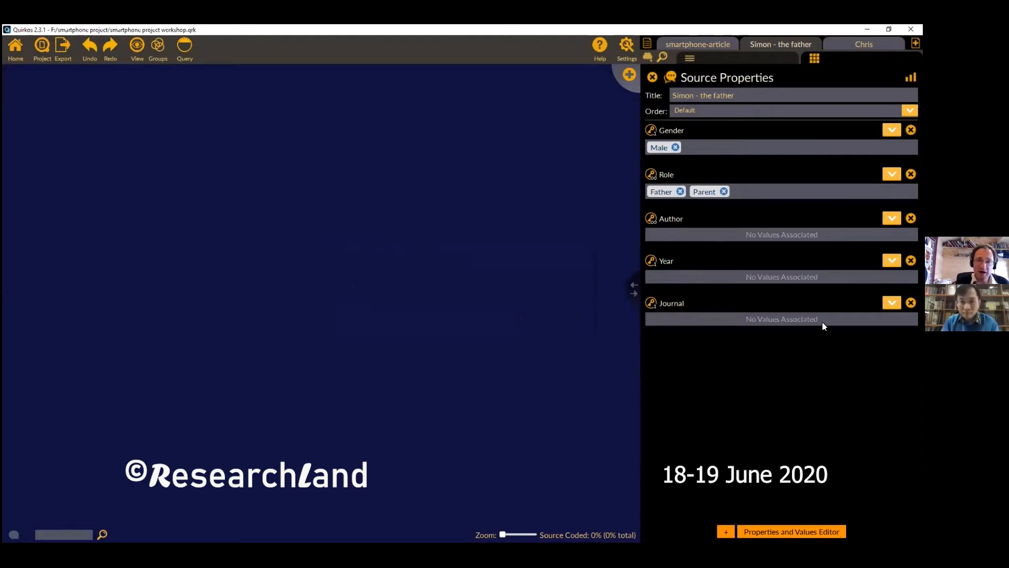
pyautogui.click(701, 43)
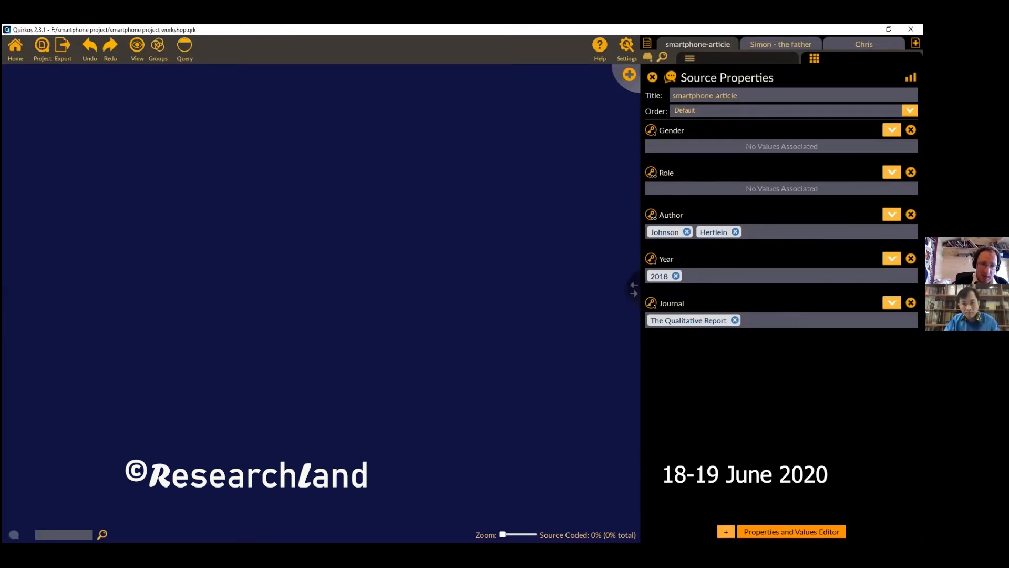
pyautogui.click(726, 531)
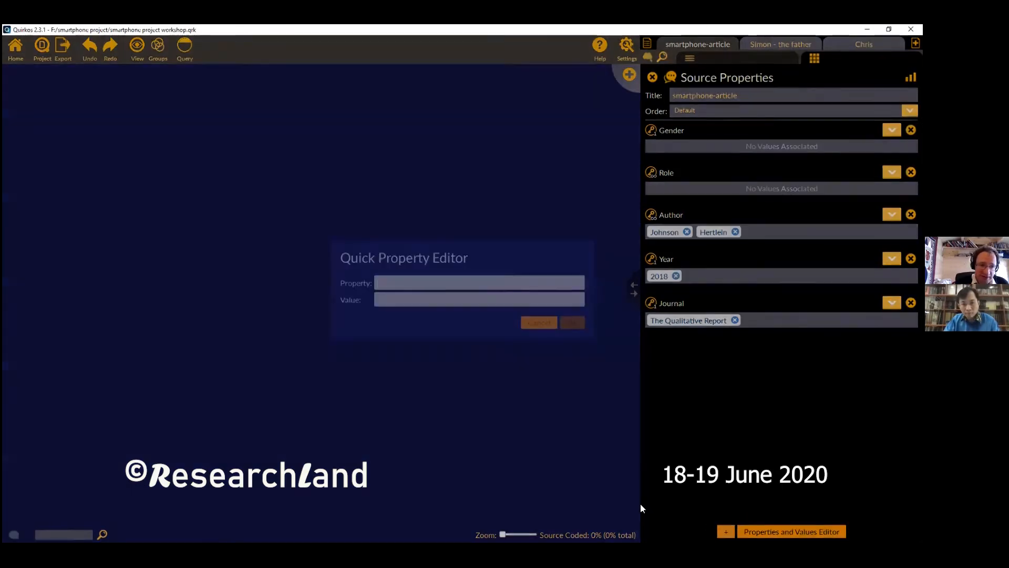
pyautogui.write('Comments')
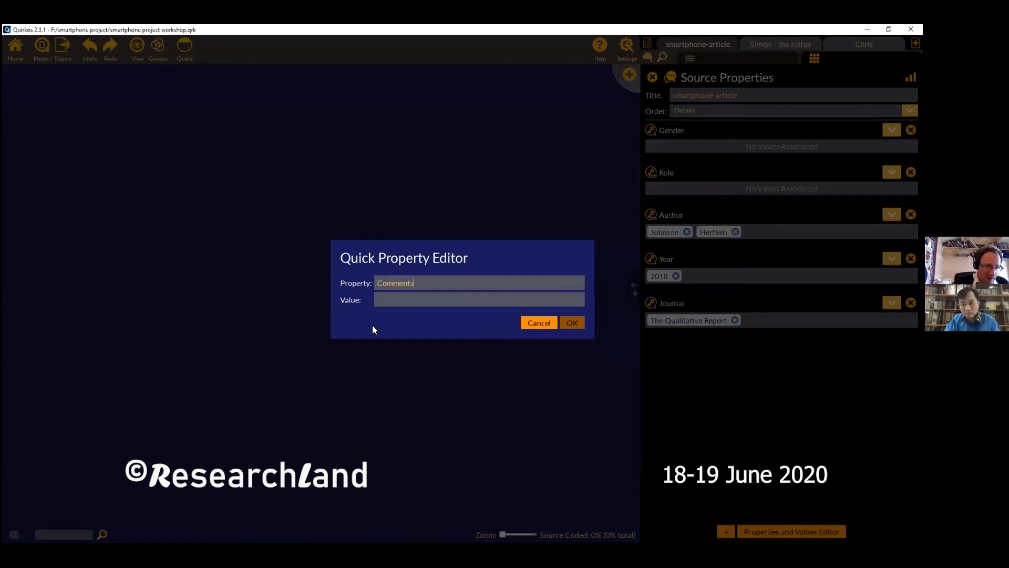
pyautogui.click(392, 298)
pyautogui.write('This is ')
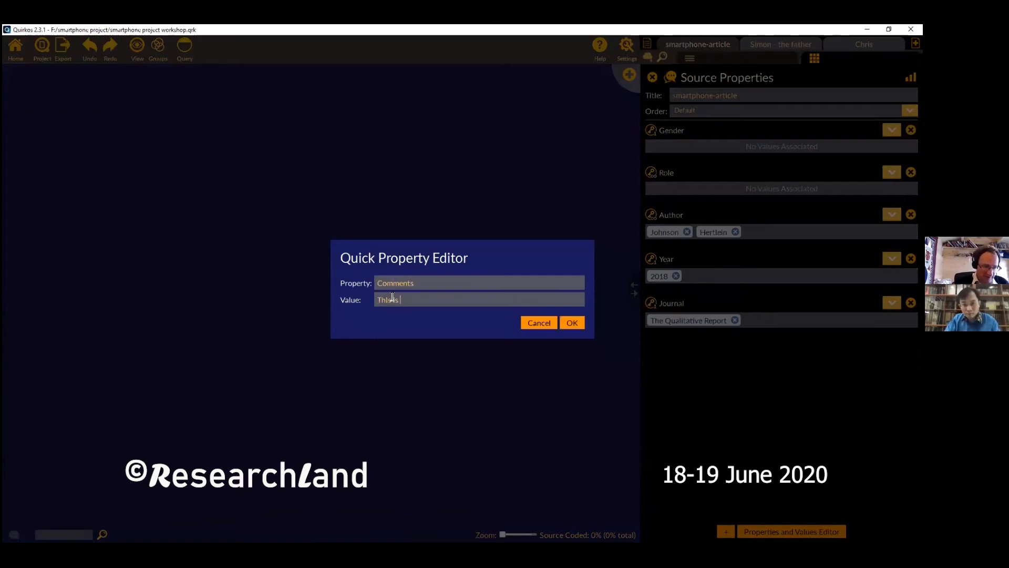
pyautogui.write('an Important article in the field')
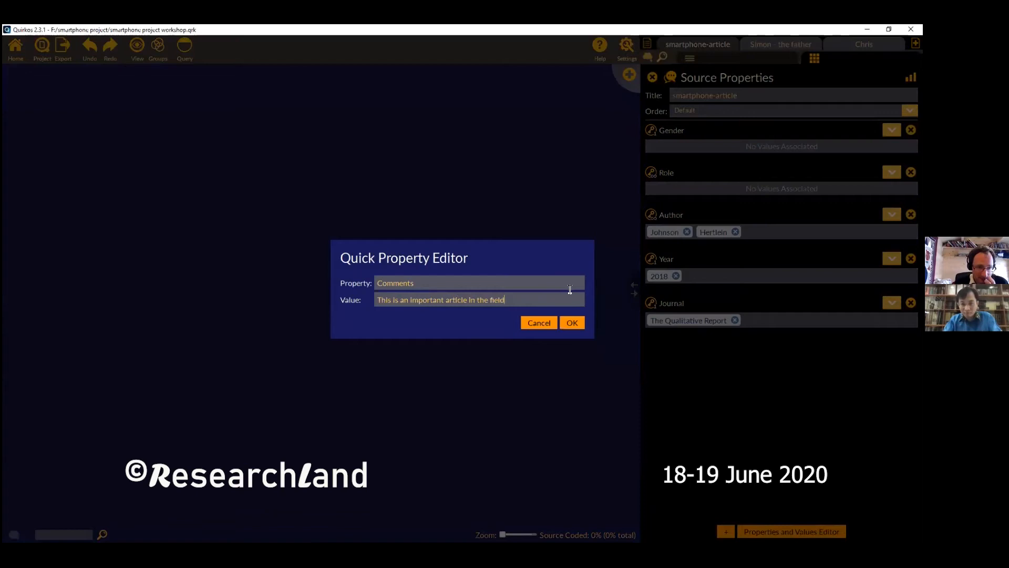
pyautogui.click(571, 323)
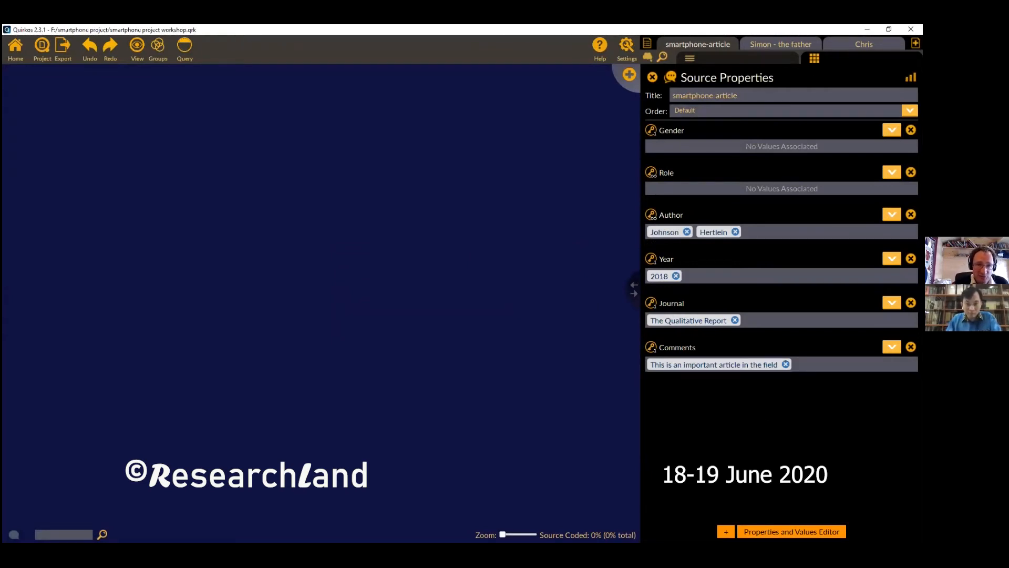
# - Examine the project-wide properties overview, the texts of the article and the father's interview, and the options for adding sources
pyautogui.click(911, 77)
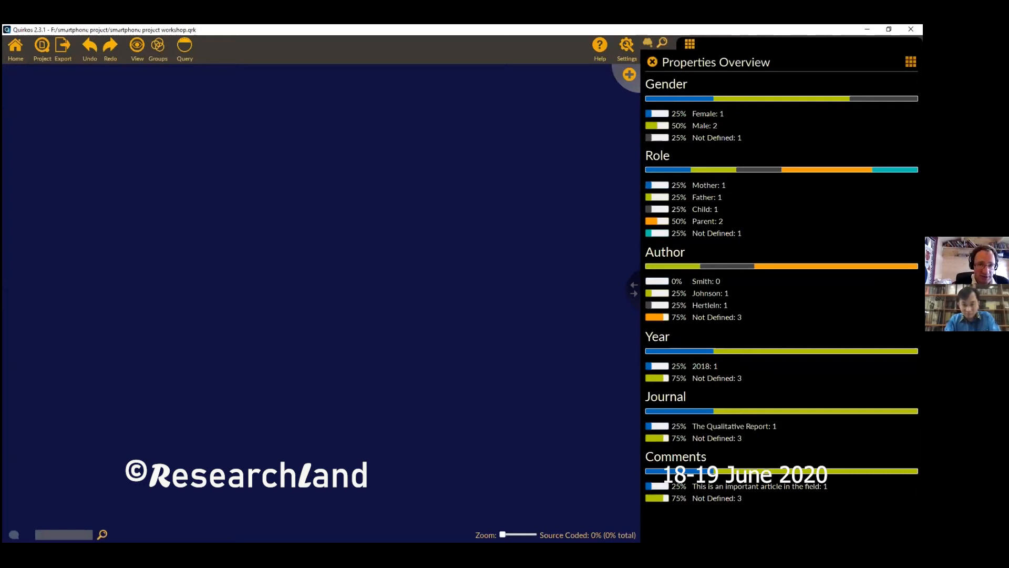
pyautogui.click(910, 62)
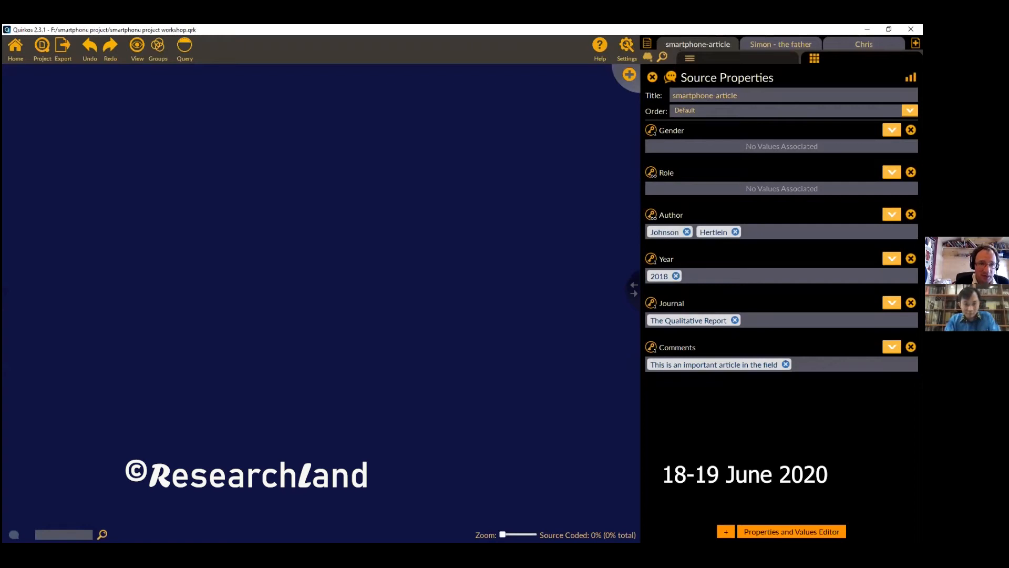
pyautogui.click(724, 60)
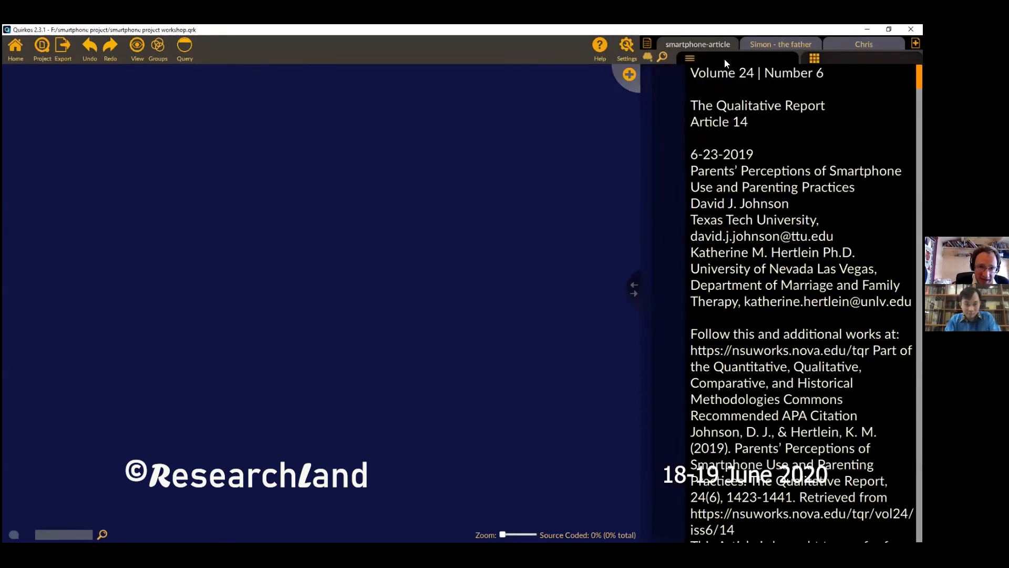
pyautogui.click(775, 45)
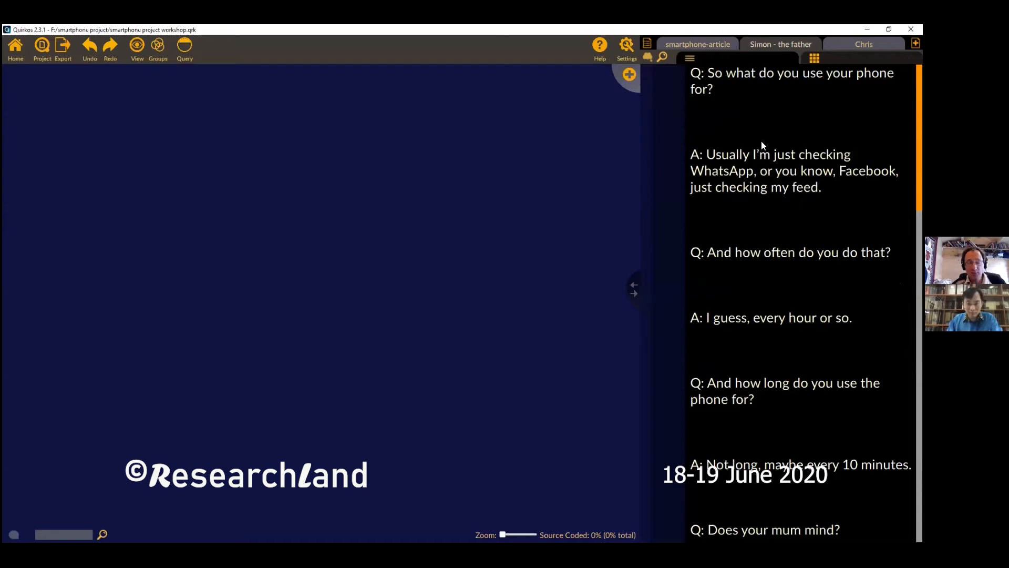
pyautogui.click(915, 43)
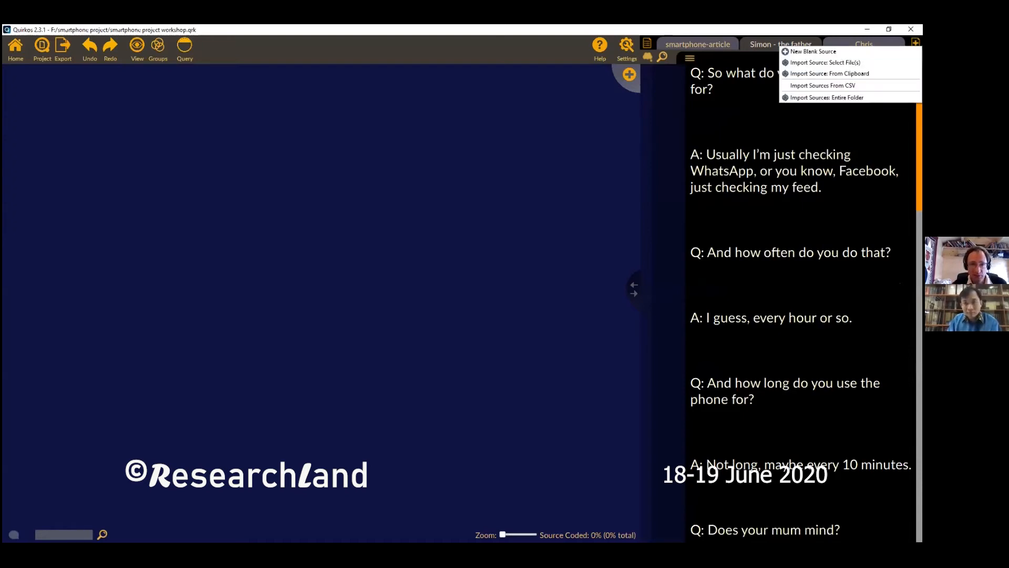
pyautogui.press('Escape')
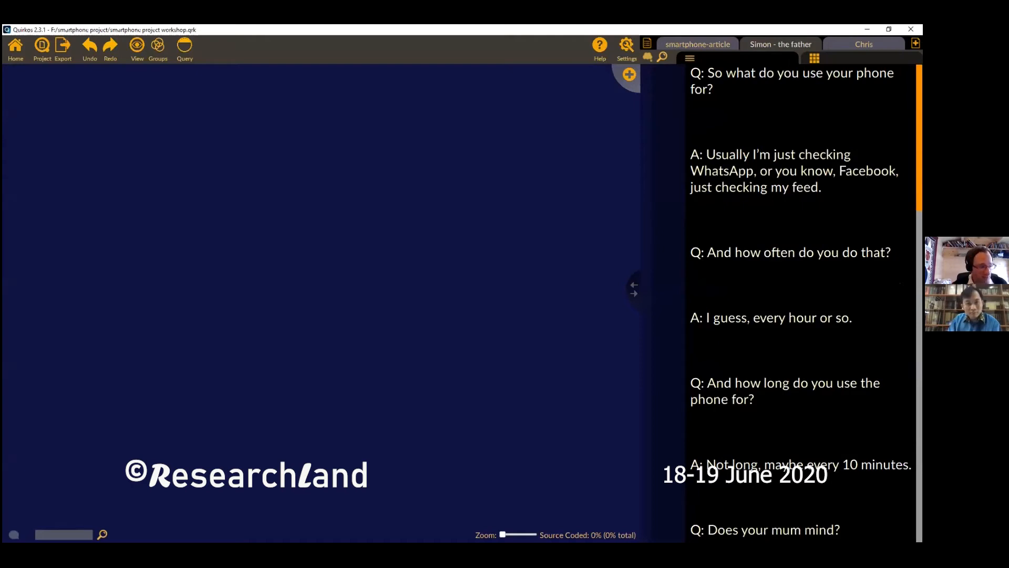
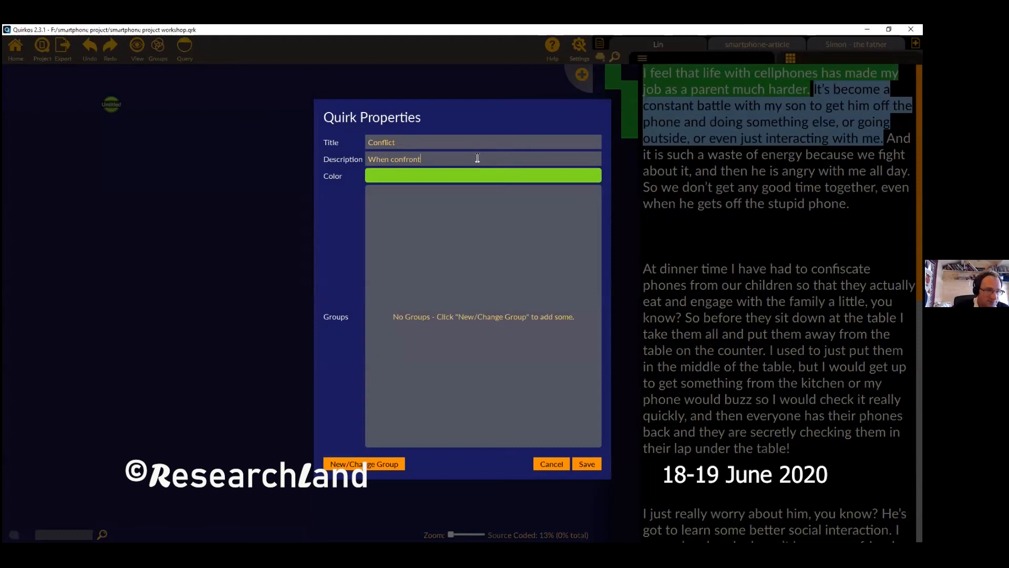
# - Complete the Conflict quirk's description as "When confrontation happens", set its color to dark red #aa0000 and save it
pyautogui.write('ation happems')
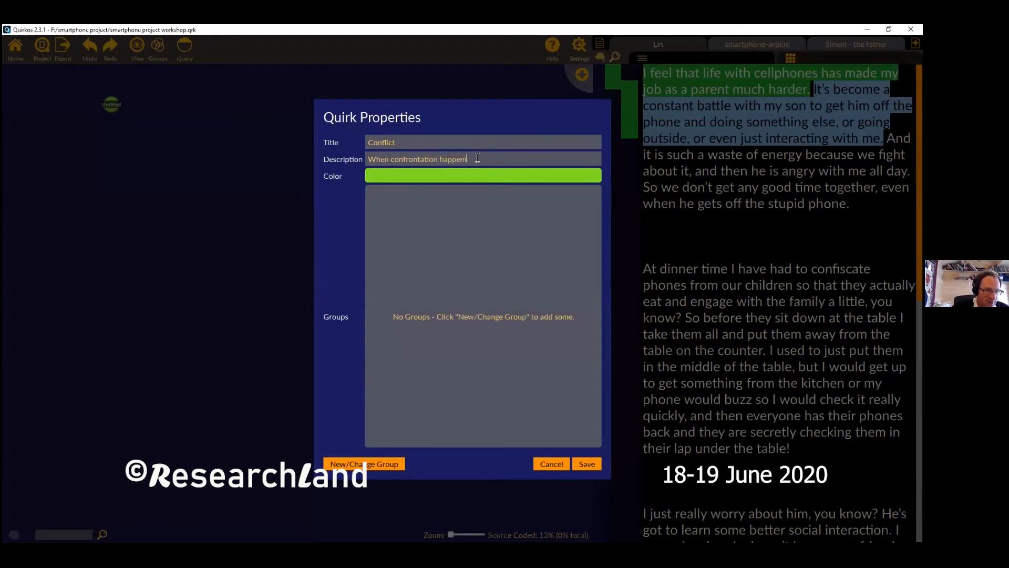
pyautogui.press('BackSpace')
pyautogui.press('BackSpace')
pyautogui.write('ns')
pyautogui.click(513, 178)
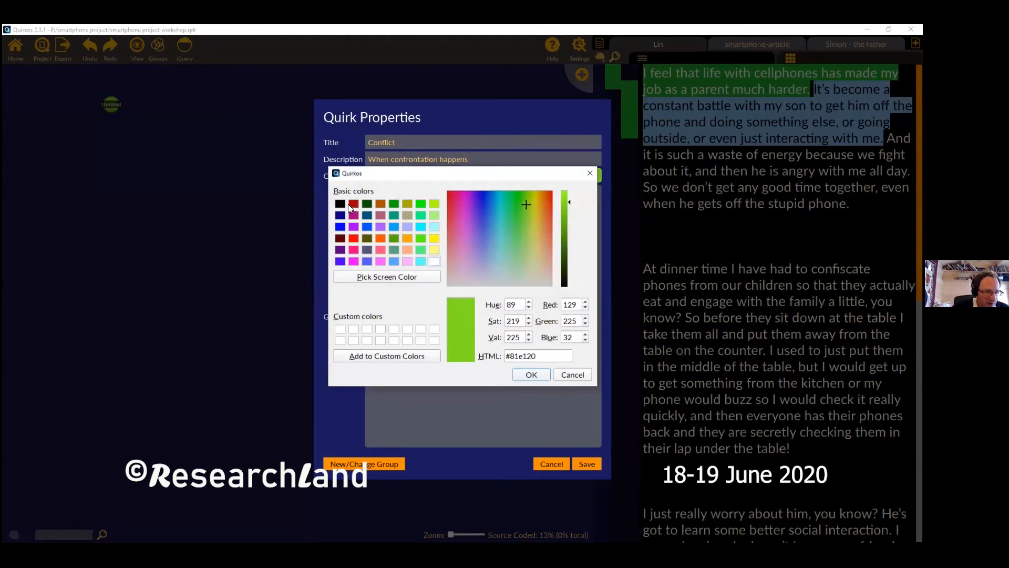
pyautogui.click(352, 204)
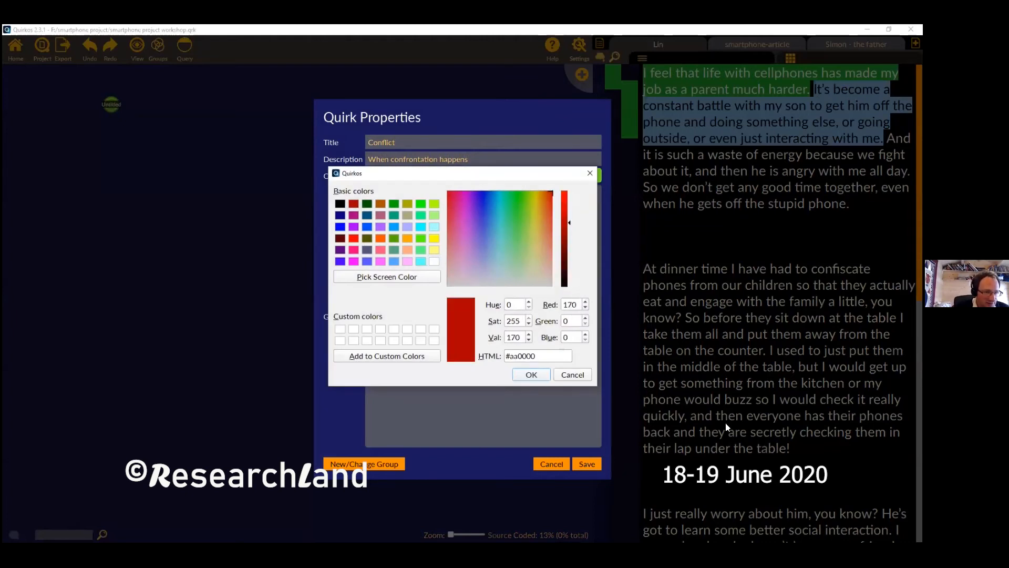
pyautogui.click(530, 374)
pyautogui.click(587, 464)
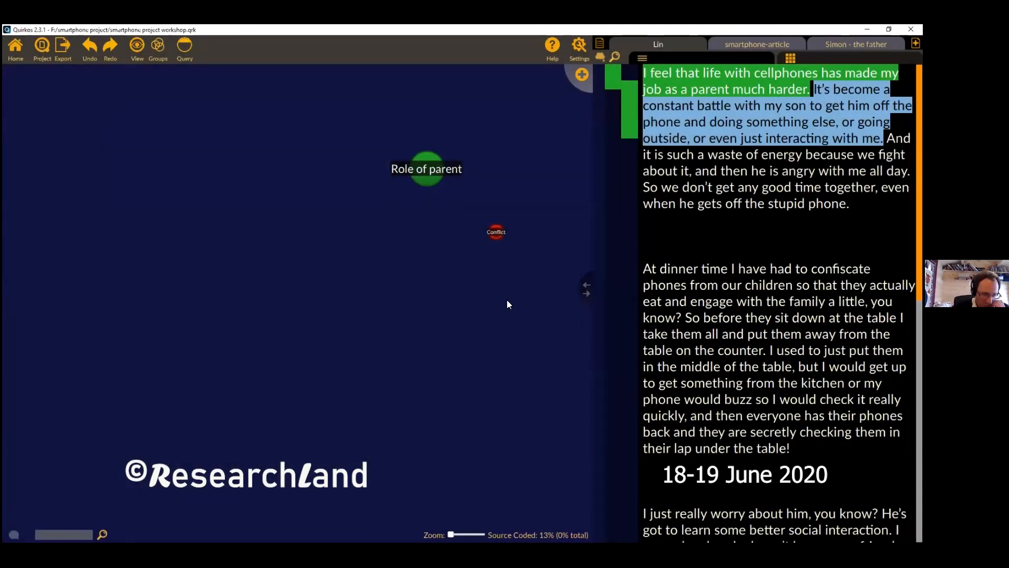
# - Code the passage from "It's become a constant battle" to "interacting with me." to the Conflict quirk and check its coding stripes
pyautogui.click(816, 89)
pyautogui.moveTo(813, 89); pyautogui.dragTo(884, 138)
pyautogui.moveTo(818, 125); pyautogui.dragTo(496, 232)
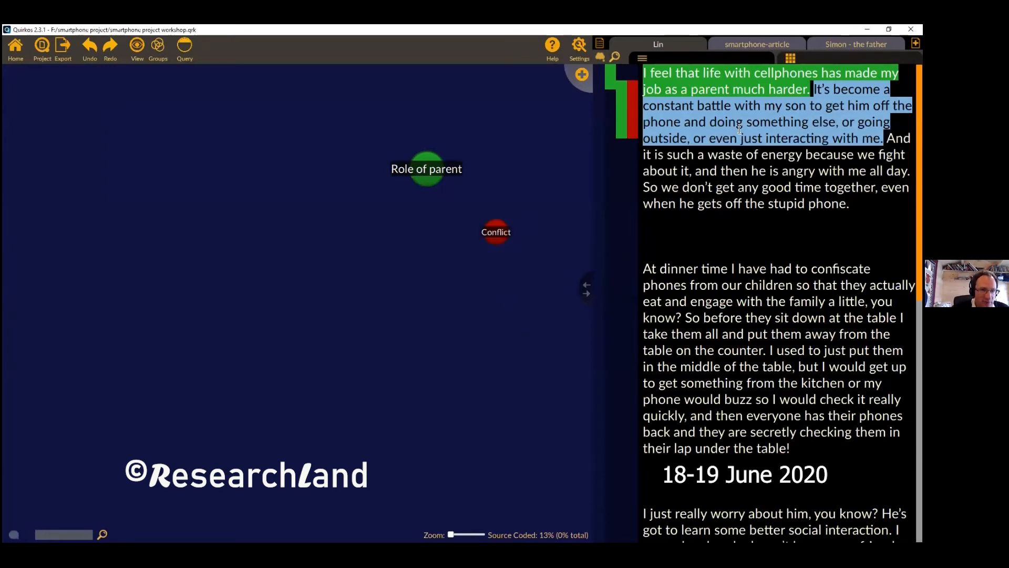
pyautogui.moveTo(636, 120)
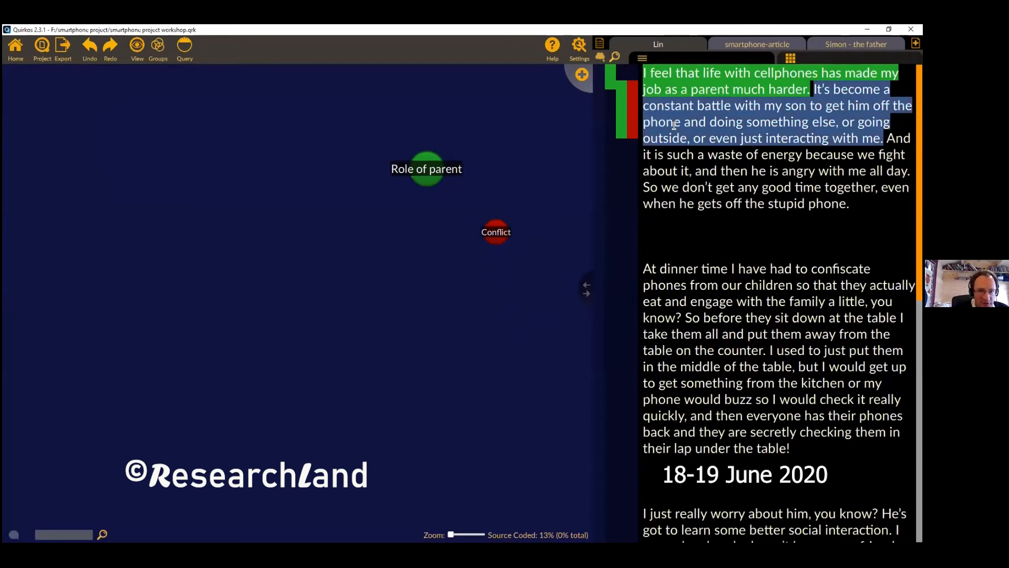
pyautogui.click(623, 123)
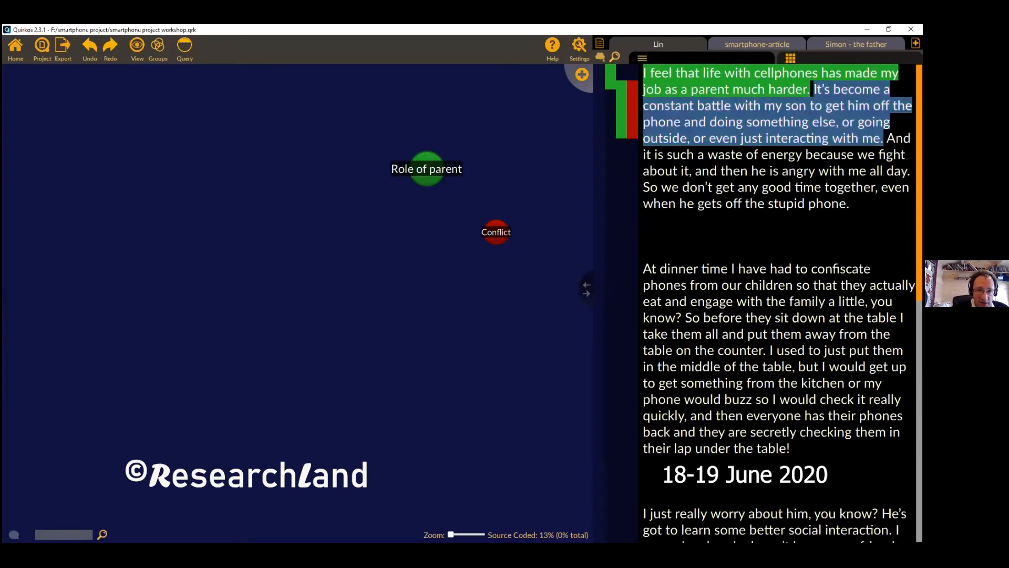
# - Code the same "constant battle" passage to a new quirk titled "Playing outside" and place it below left of Role of parent
pyautogui.moveTo(880, 138); pyautogui.dragTo(814, 89)
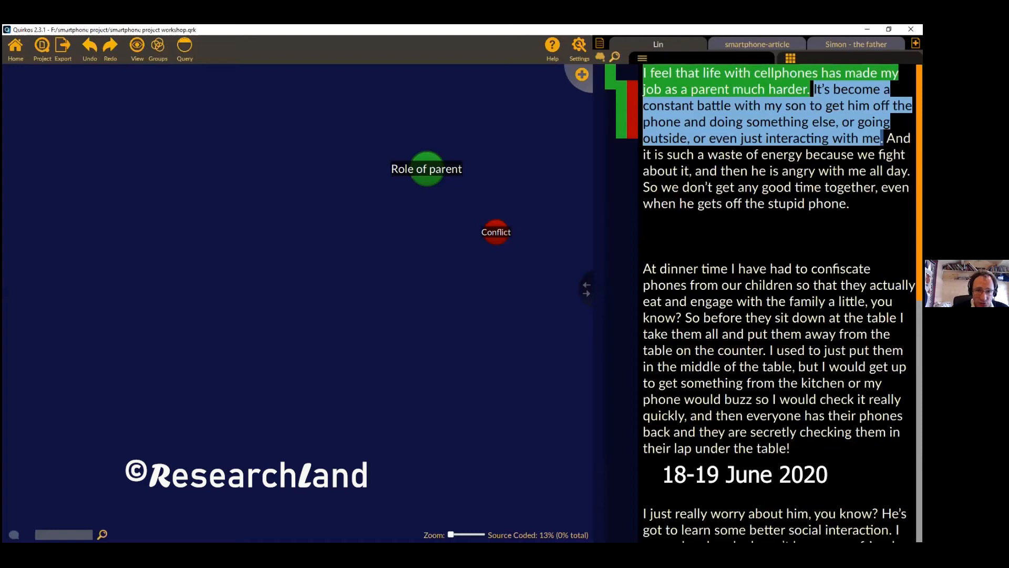
pyautogui.click(878, 137)
pyautogui.moveTo(876, 138); pyautogui.dragTo(815, 90)
pyautogui.click(817, 91)
pyautogui.moveTo(883, 138); pyautogui.dragTo(814, 91)
pyautogui.moveTo(700, 92); pyautogui.dragTo(577, 74)
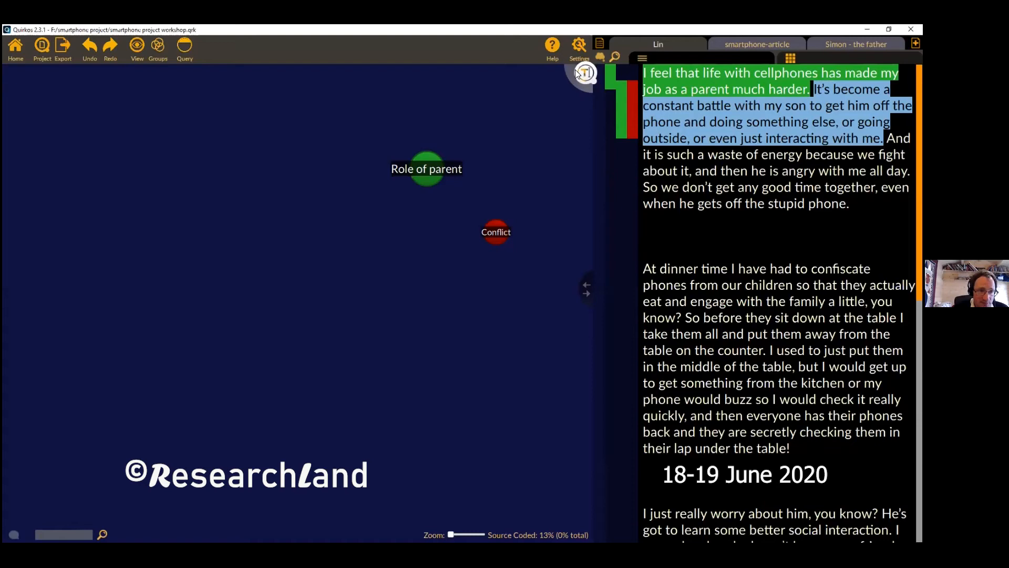
pyautogui.moveTo(577, 74); pyautogui.dragTo(578, 74)
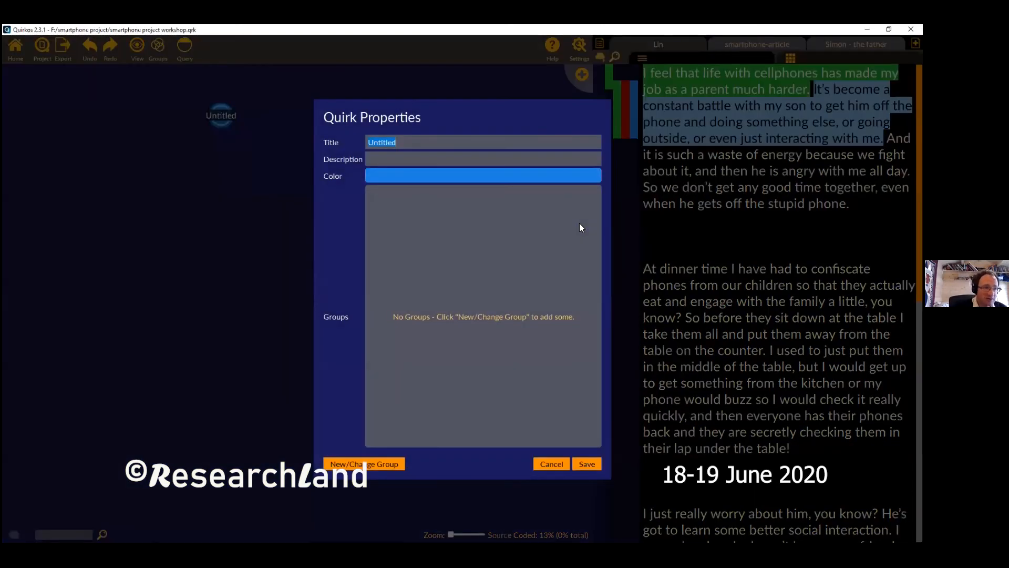
pyautogui.write('Playing outside')
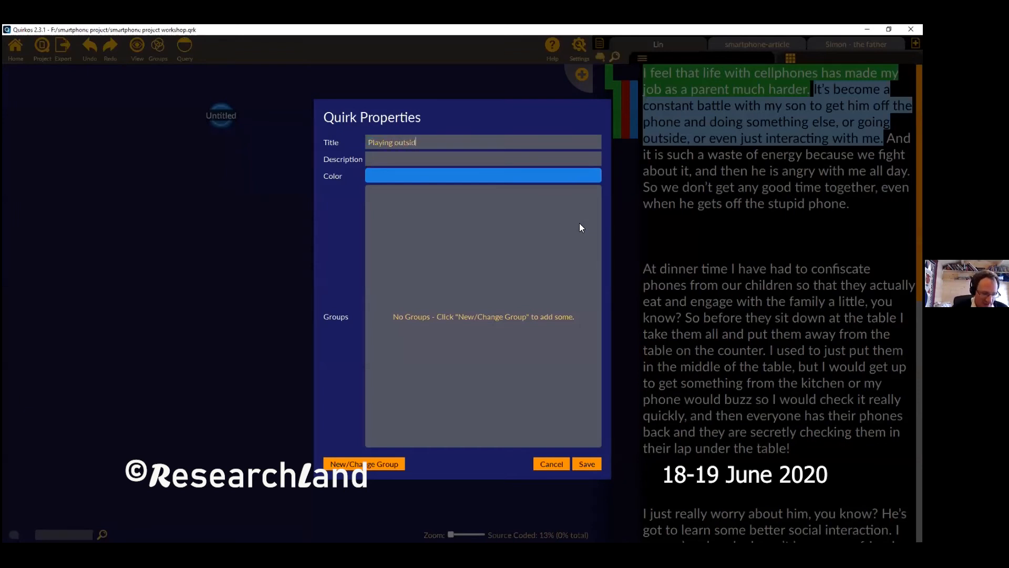
pyautogui.click(591, 464)
pyautogui.moveTo(221, 118); pyautogui.dragTo(341, 235)
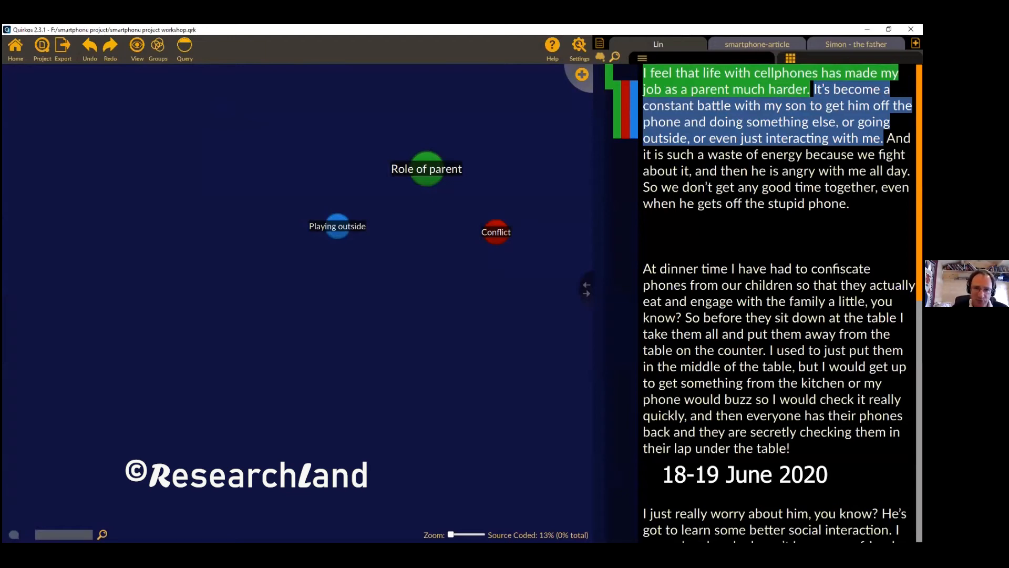
# - Code the passage from "And it is such a waste of energy" to "angry with me all day." to the Conflict quirk
pyautogui.moveTo(885, 137); pyautogui.dragTo(850, 204)
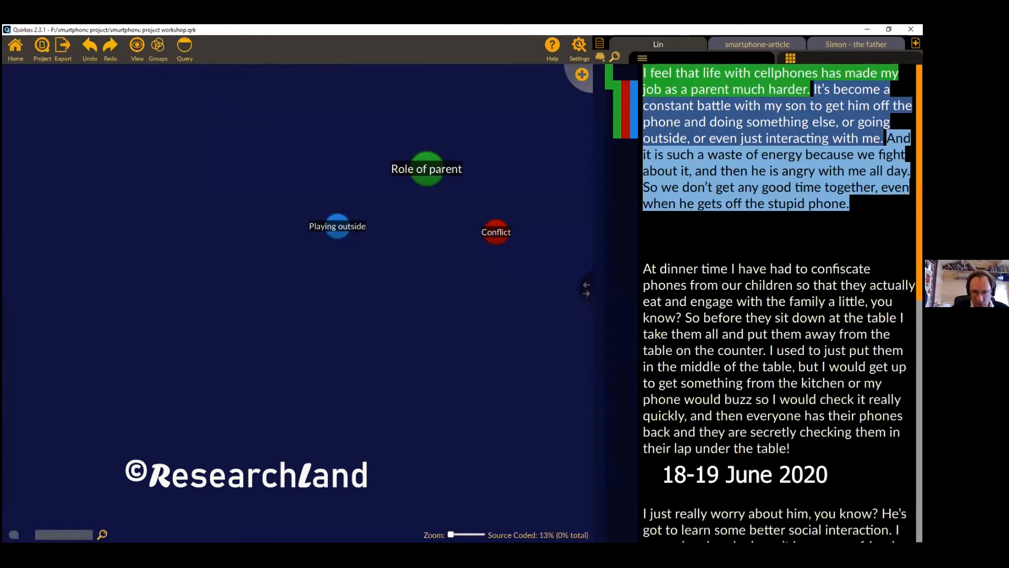
pyautogui.moveTo(849, 204); pyautogui.dragTo(910, 171)
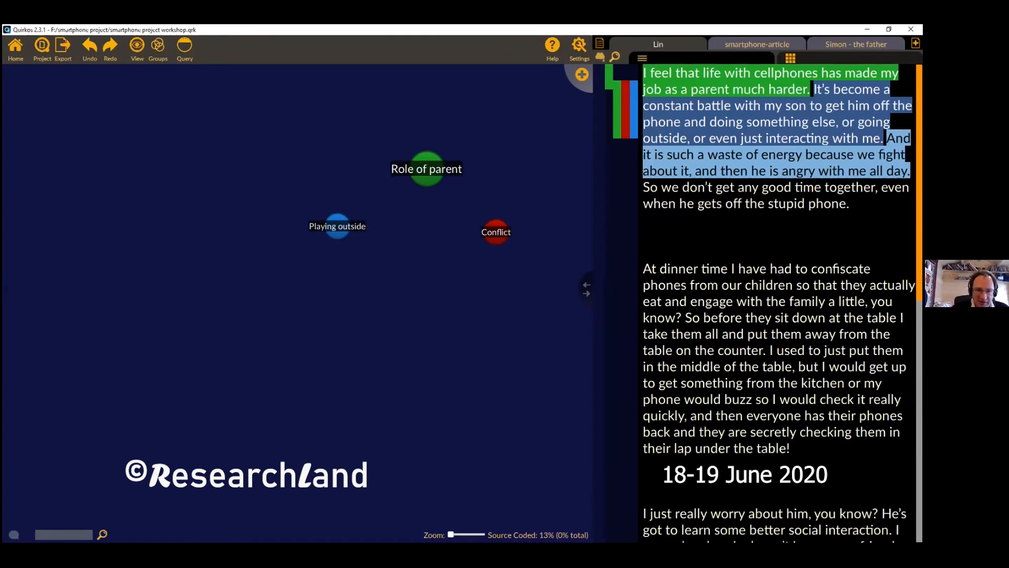
pyautogui.moveTo(888, 167); pyautogui.dragTo(485, 234)
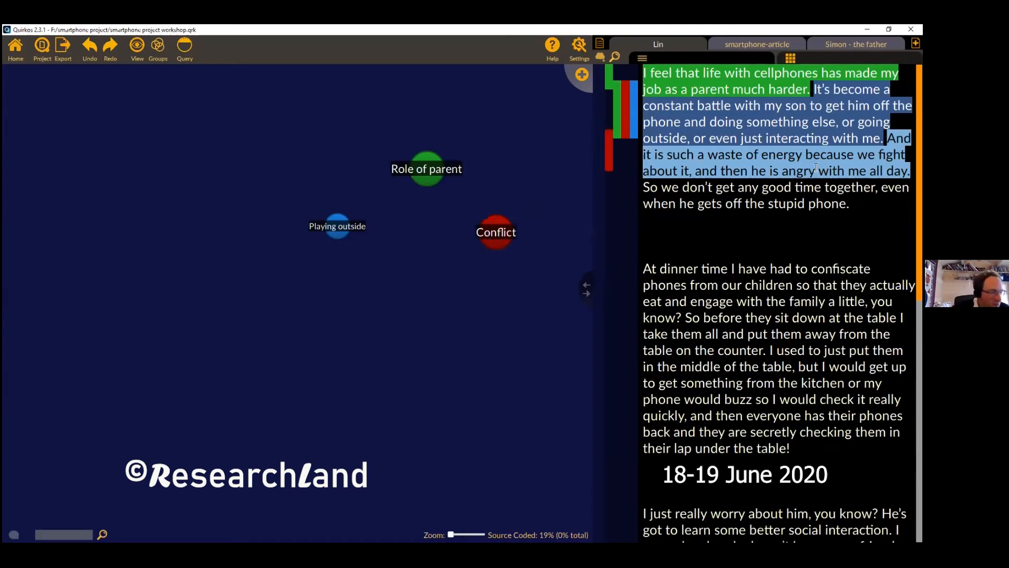
# - Code the same "waste of energy" passage to a new quirk titled "Tiring" and place it between and below Playing outside and Conflict
pyautogui.moveTo(817, 167); pyautogui.dragTo(578, 75)
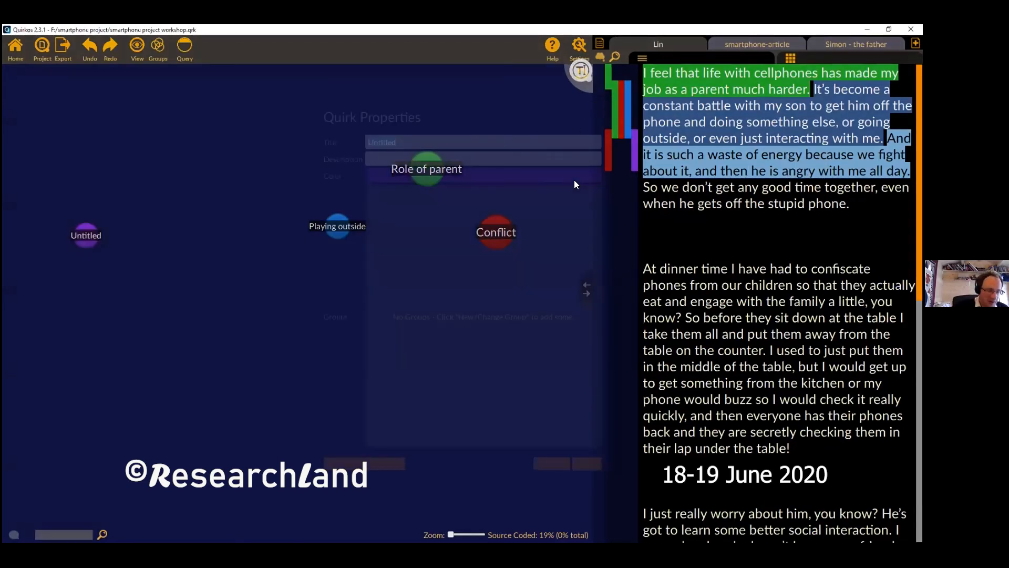
pyautogui.write('Tiring')
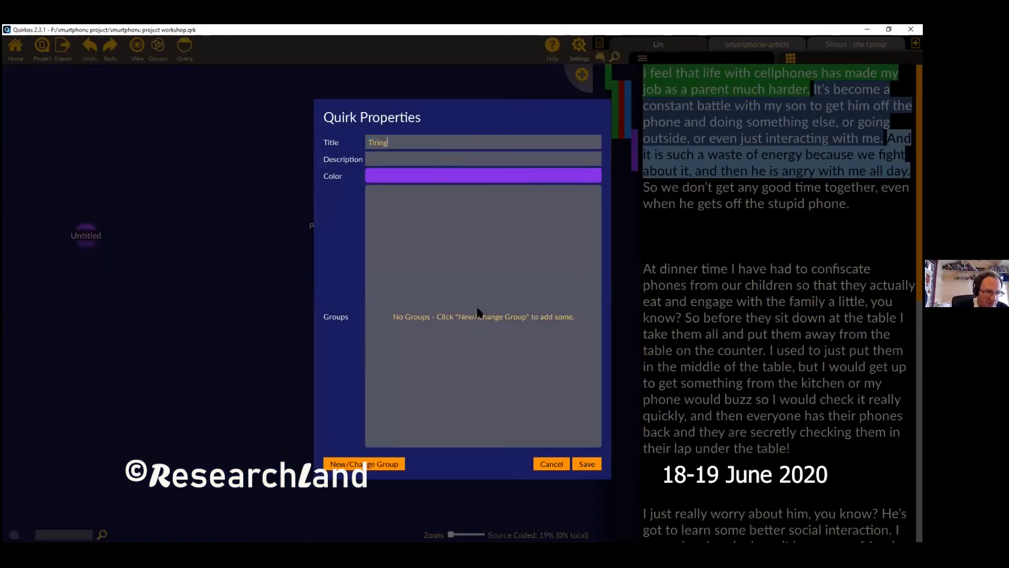
pyautogui.moveTo(86, 233); pyautogui.dragTo(410, 278)
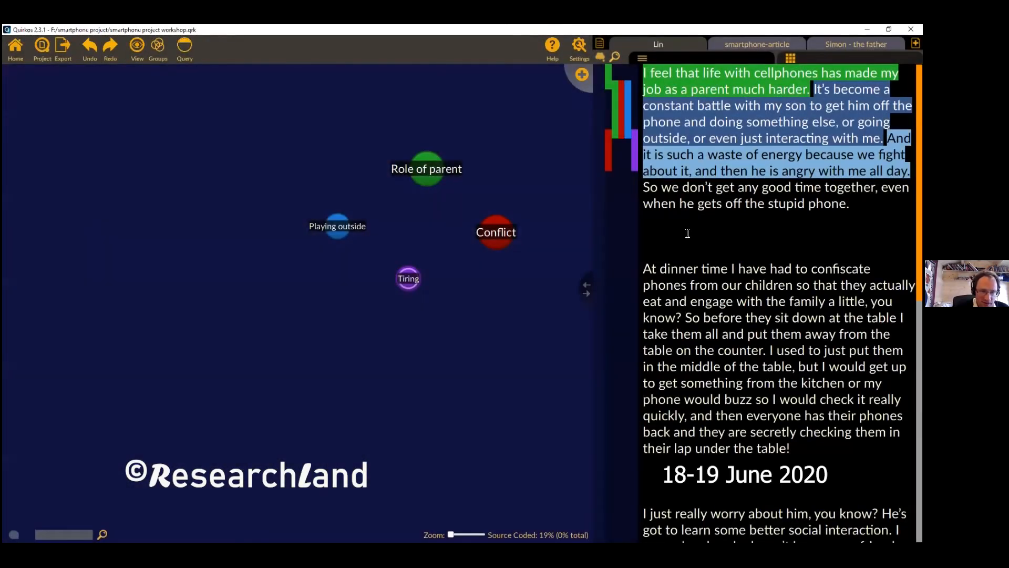
# - Code the sentence from "So we don't get any good time together" to "stupid phone." to a new quirk titled "Frustration"
pyautogui.moveTo(850, 204); pyautogui.dragTo(630, 195)
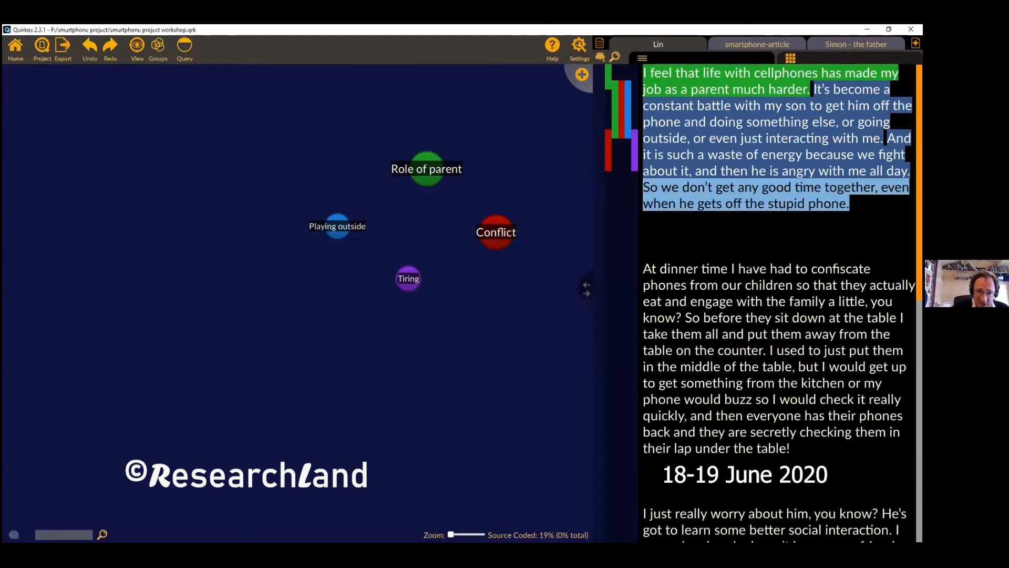
pyautogui.click(581, 73)
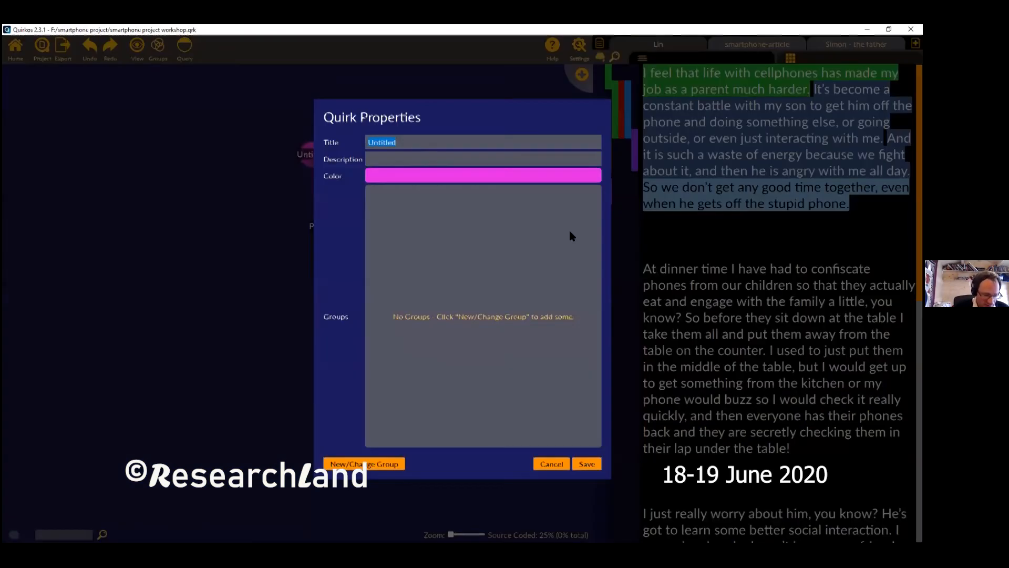
pyautogui.write('Frustration')
pyautogui.click(584, 462)
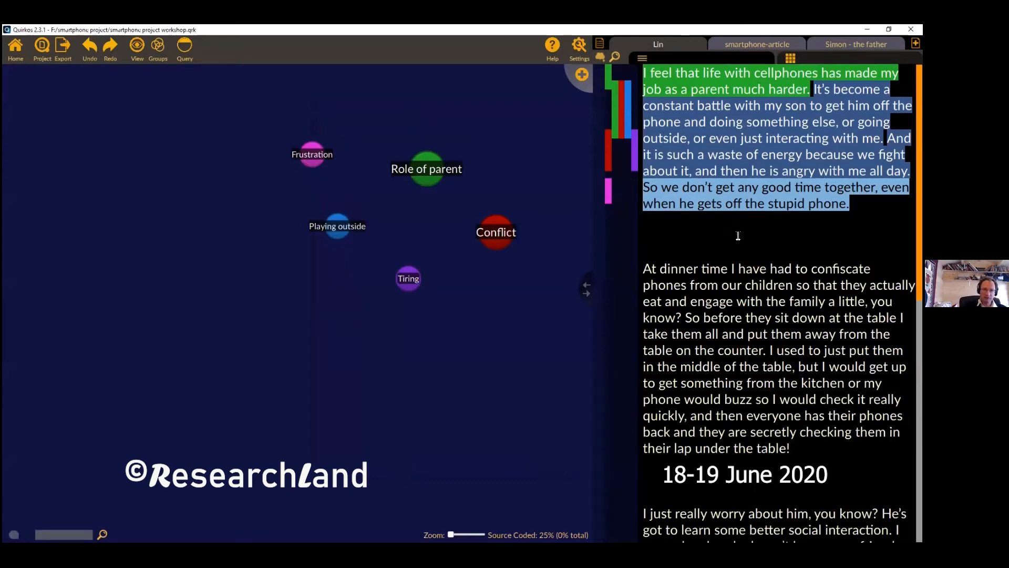
pyautogui.click(701, 206)
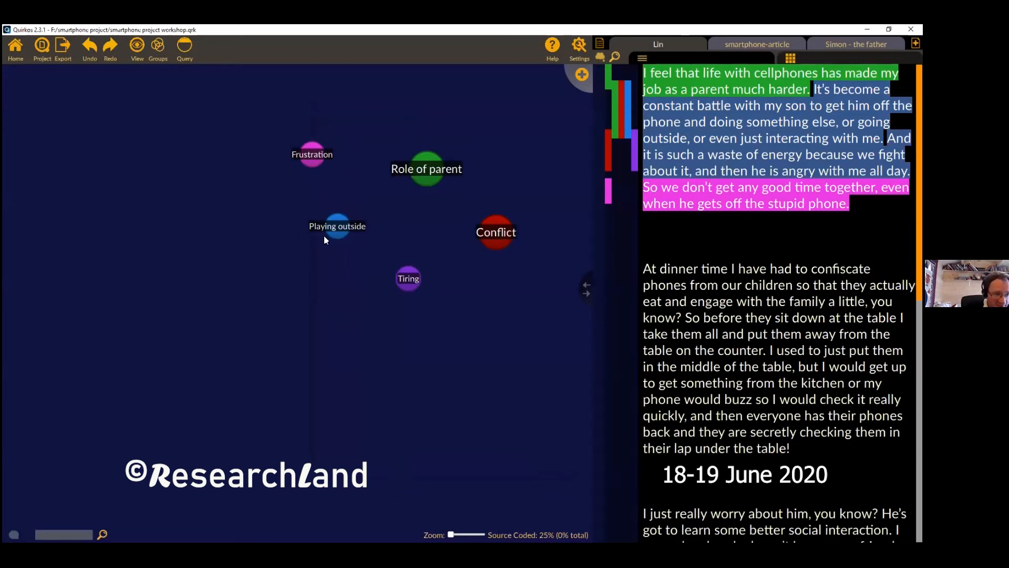
# - Open the quotes coded to Role of parent and extend the first quote's following context to "from our children so that"
pyautogui.doubleClick(429, 174)
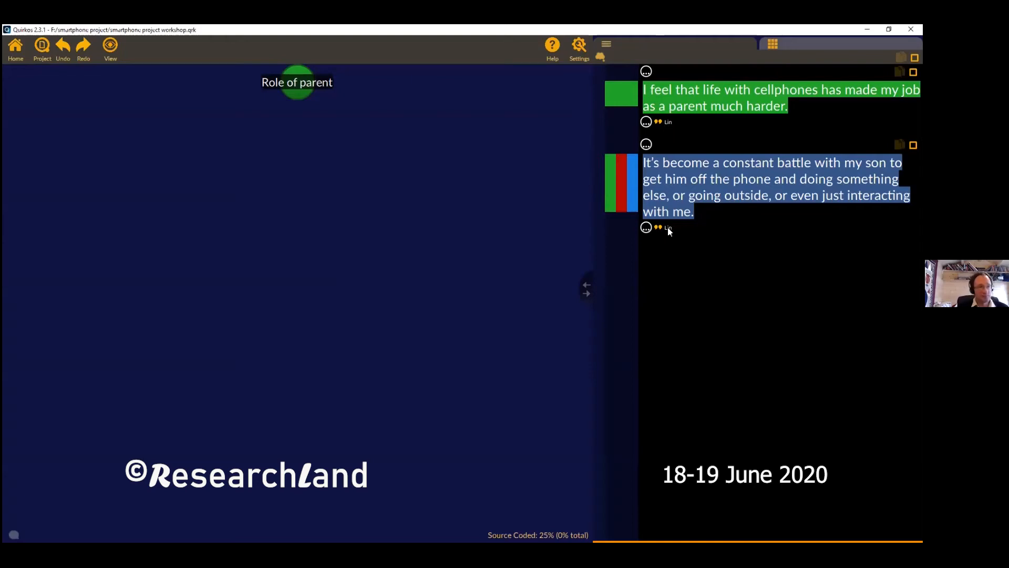
pyautogui.click(645, 124)
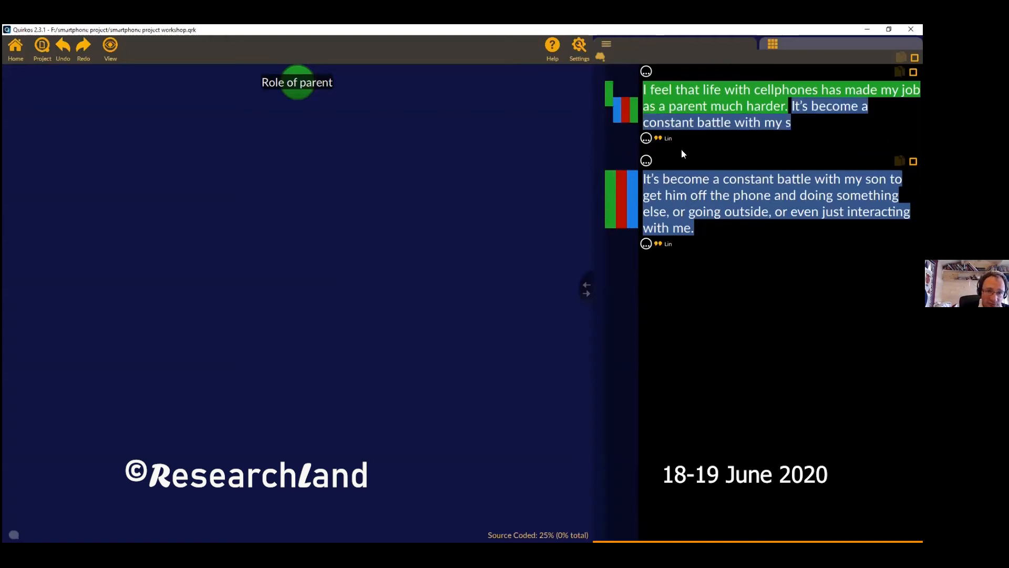
pyautogui.click(646, 138)
pyautogui.click(647, 155)
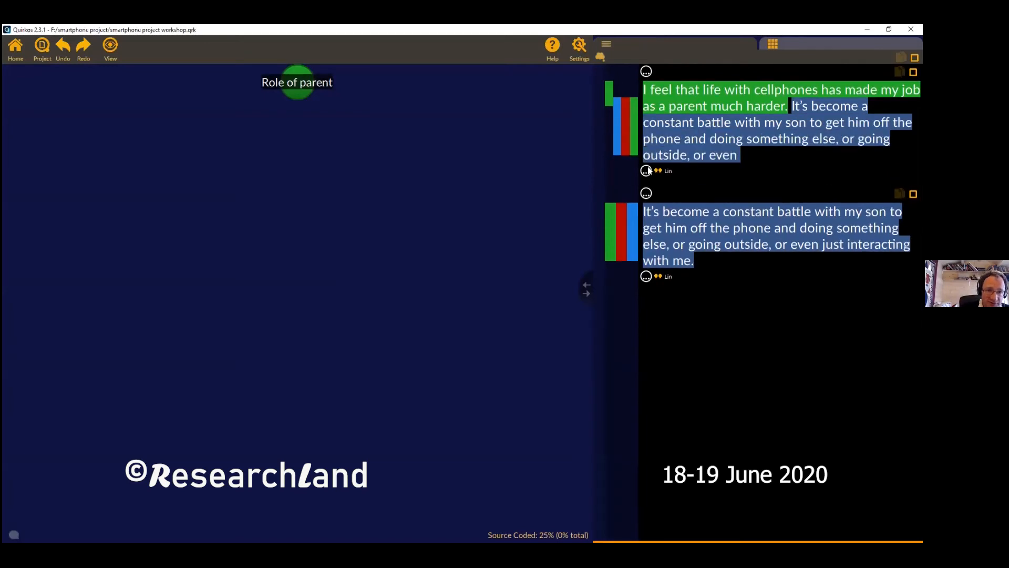
pyautogui.click(648, 171)
pyautogui.click(649, 188)
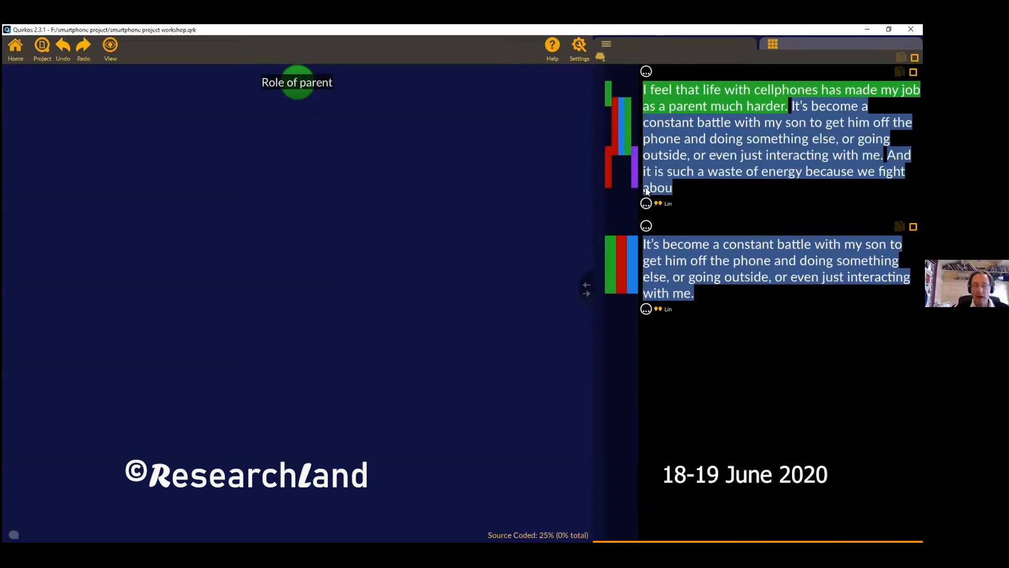
pyautogui.click(647, 207)
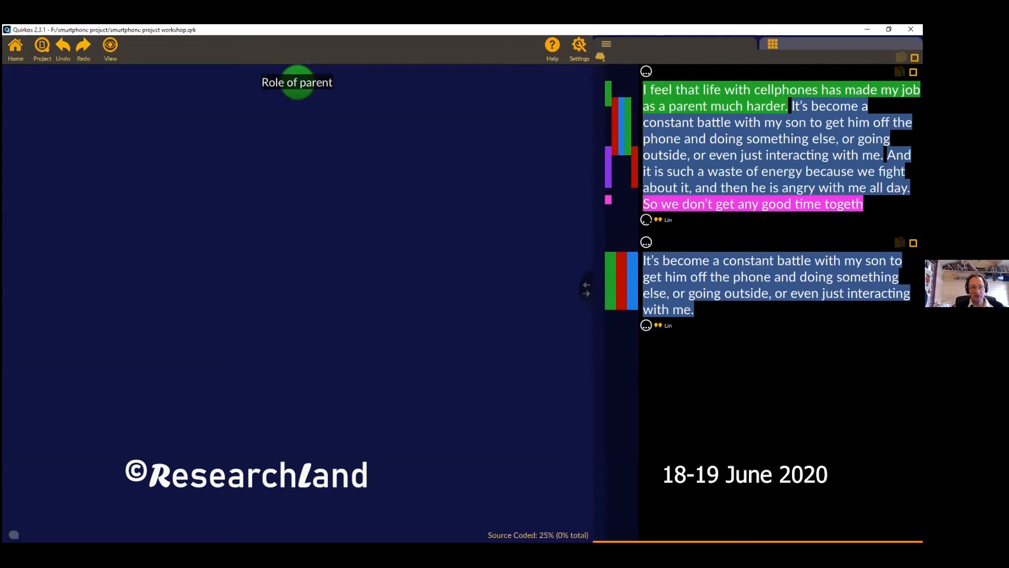
pyautogui.click(646, 220)
pyautogui.click(647, 236)
pyautogui.click(647, 301)
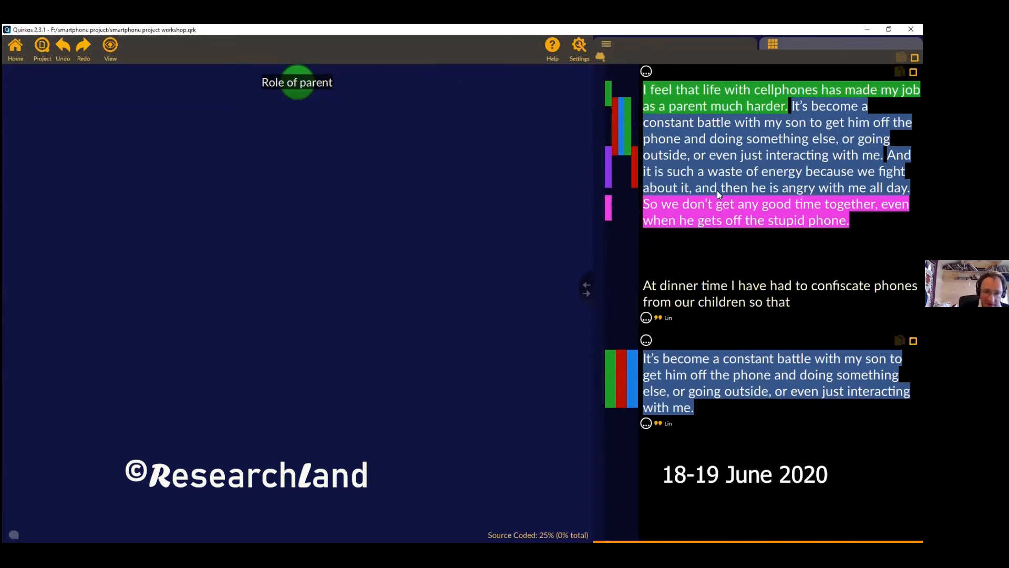
# - Code the sentence "So we don't get any good time together" to Role of parent from its extended quote, and return to the quirk canvas
pyautogui.moveTo(849, 221); pyautogui.dragTo(644, 208)
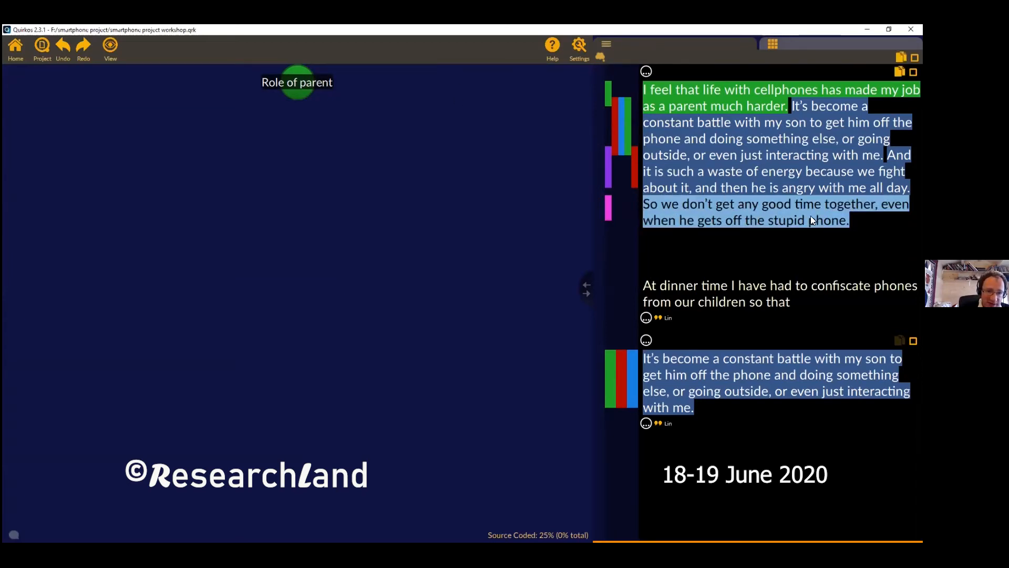
pyautogui.moveTo(810, 220); pyautogui.dragTo(288, 87)
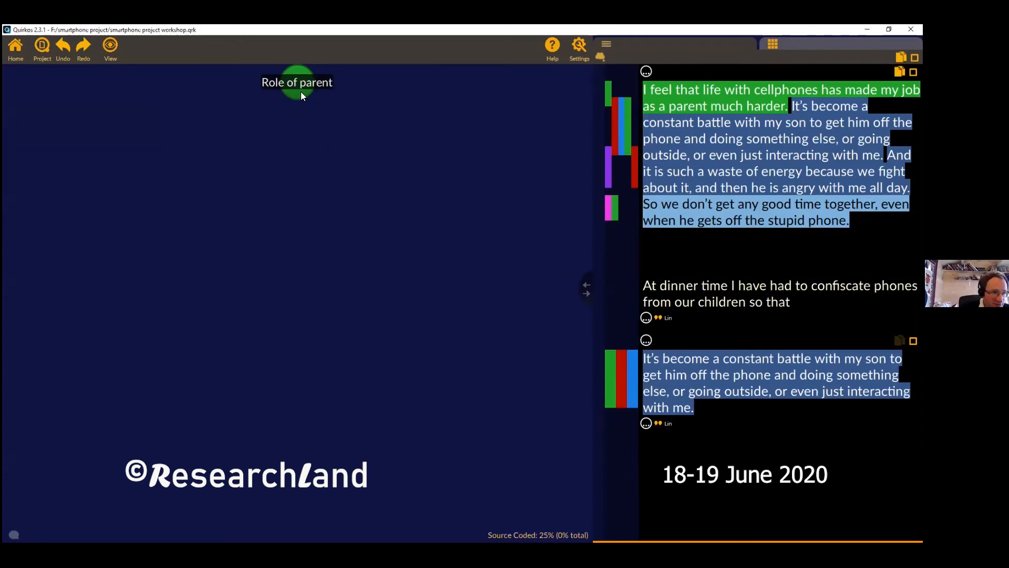
pyautogui.click(14, 48)
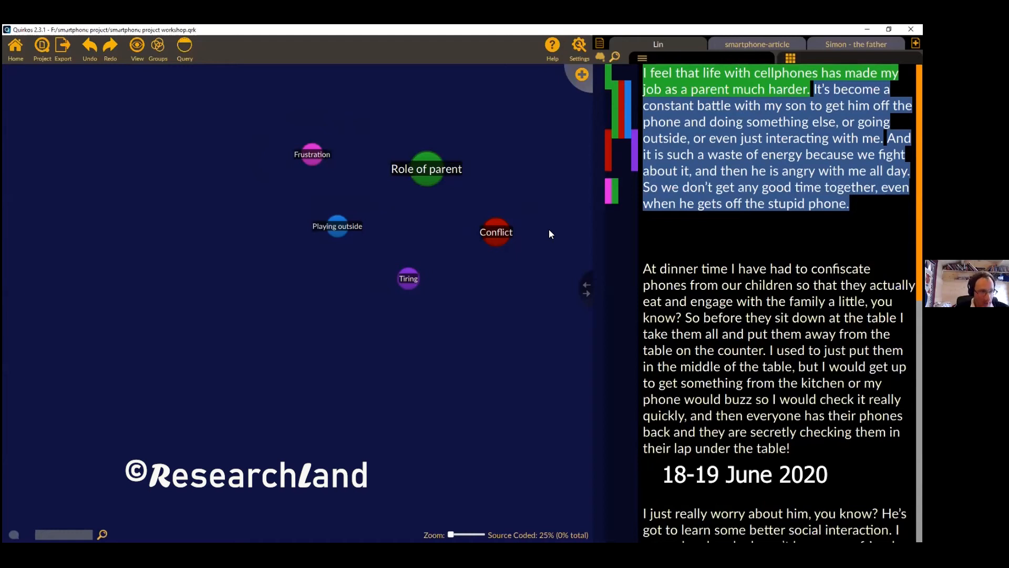
# - Create a quirk titled "Negative aspect" with the bright red color #ff0000 and place it above Conflict, beside Role of parent
pyautogui.click(582, 75)
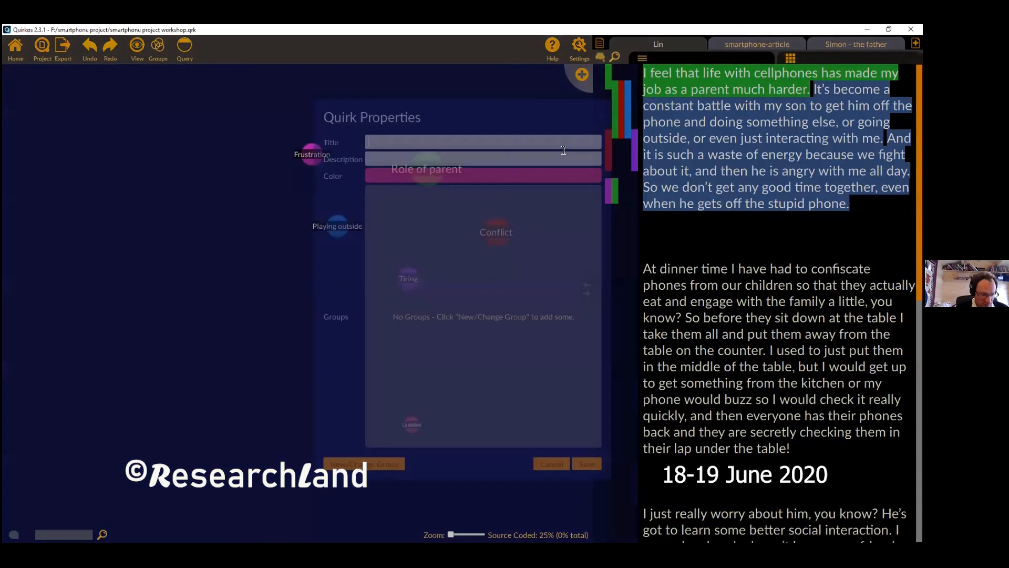
pyautogui.write('Negative aspect')
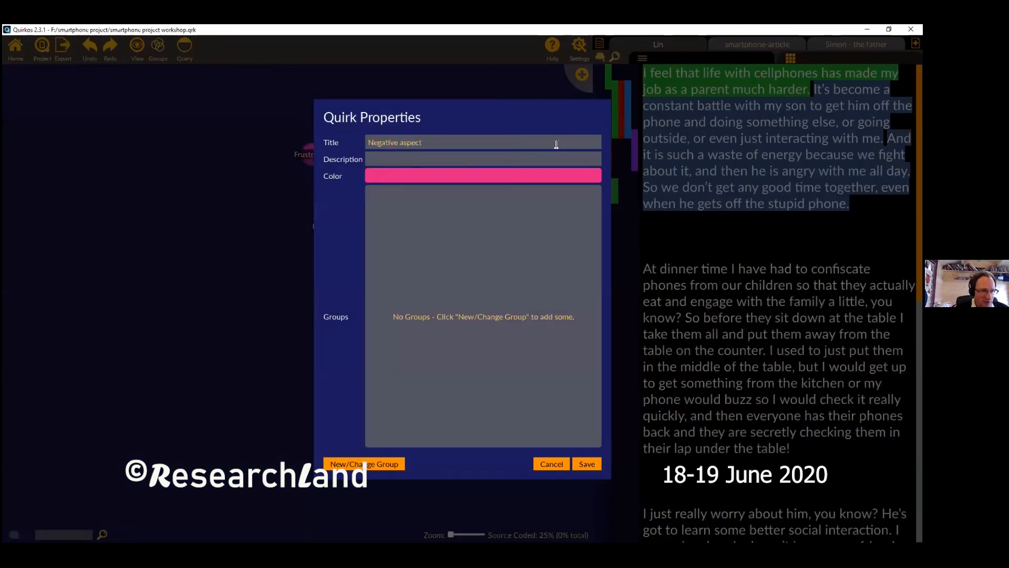
pyautogui.click(552, 176)
pyautogui.click(354, 240)
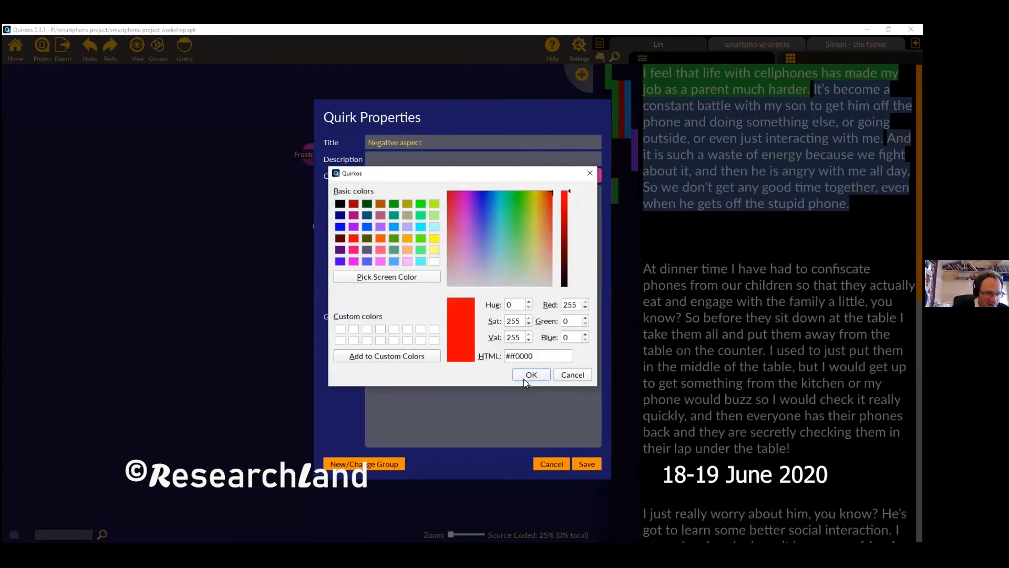
pyautogui.click(531, 374)
pyautogui.click(588, 462)
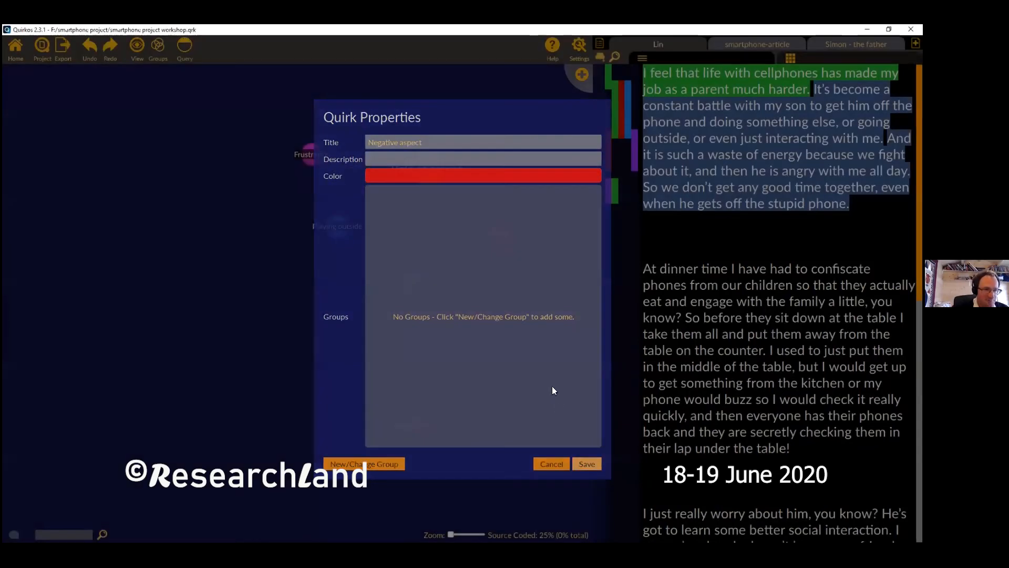
pyautogui.moveTo(412, 424); pyautogui.dragTo(515, 134)
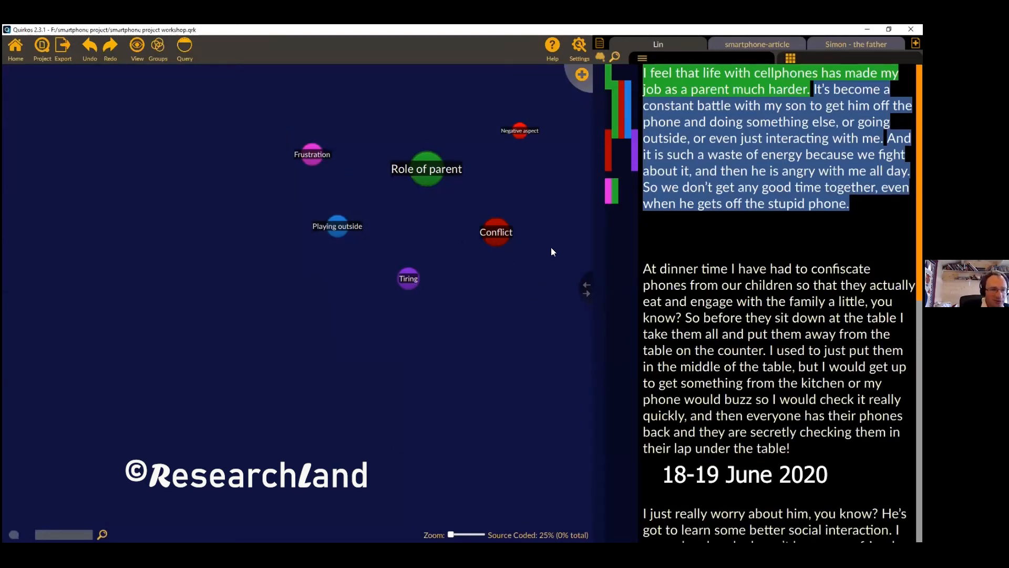
pyautogui.moveTo(518, 136); pyautogui.dragTo(526, 170)
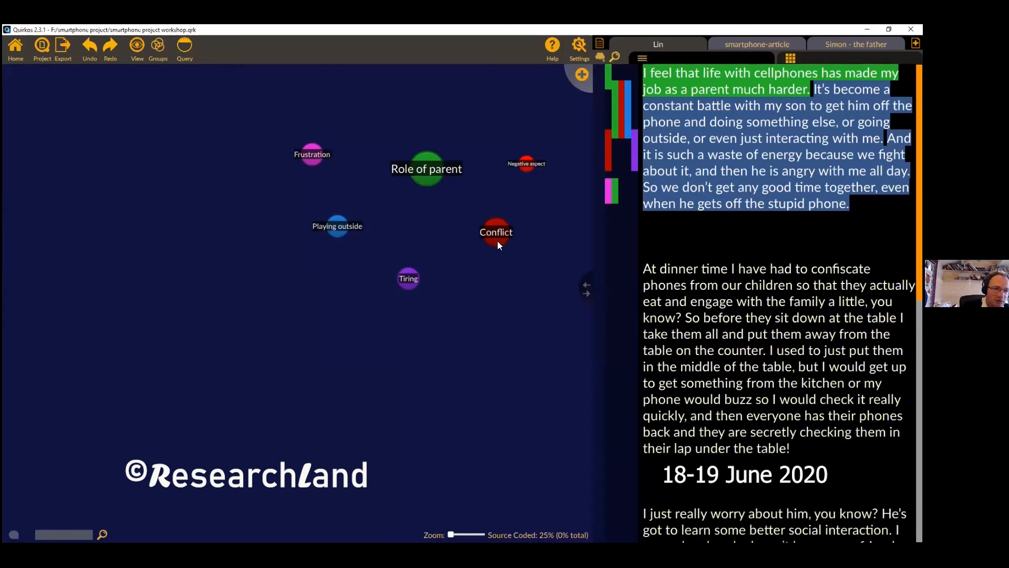
# - Make Conflict, Tiring and Frustration subcategories of the Negative aspect quirk and check the resulting cluster
pyautogui.moveTo(497, 240)
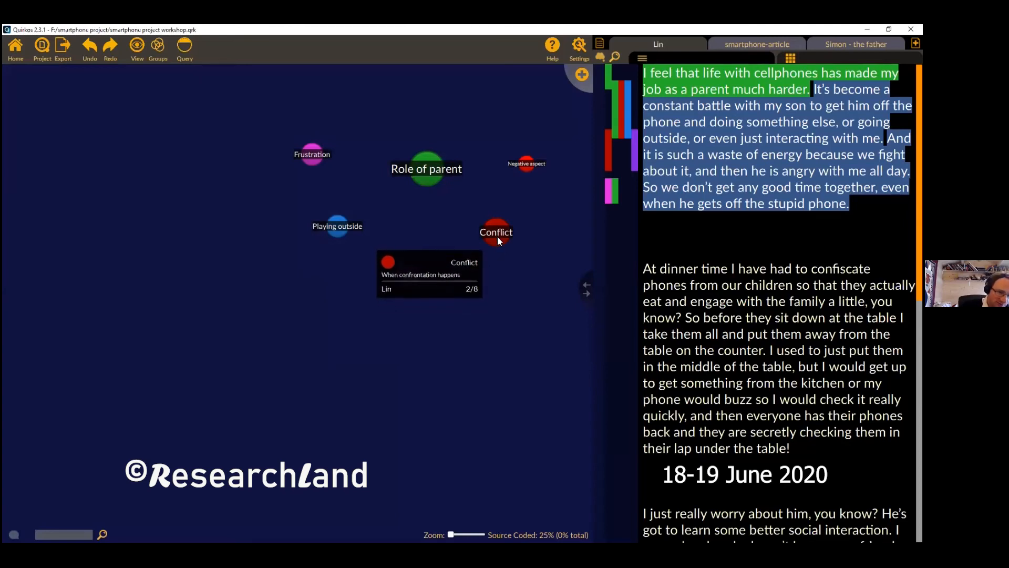
pyautogui.moveTo(497, 241); pyautogui.dragTo(526, 164)
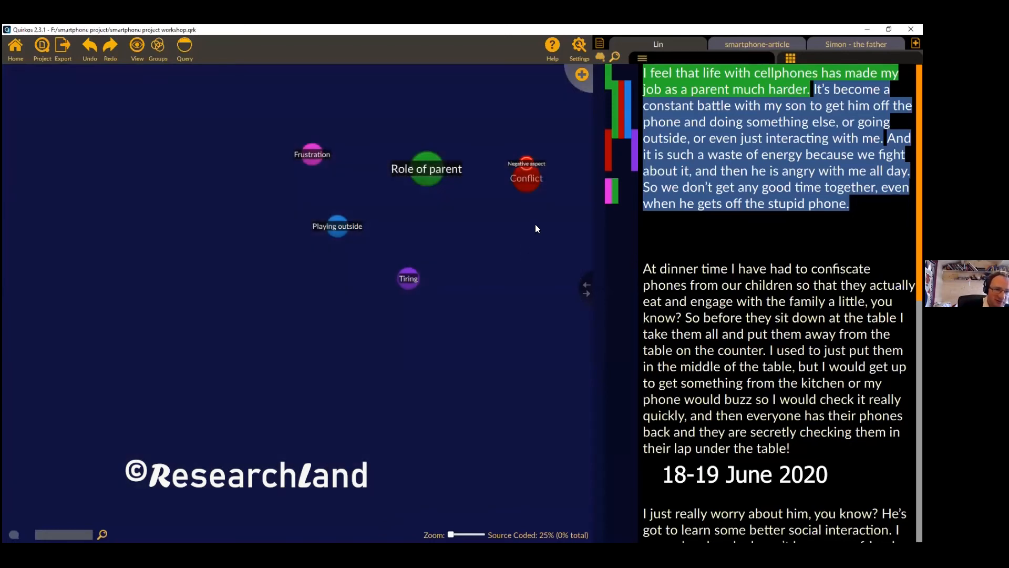
pyautogui.moveTo(416, 280); pyautogui.dragTo(527, 164)
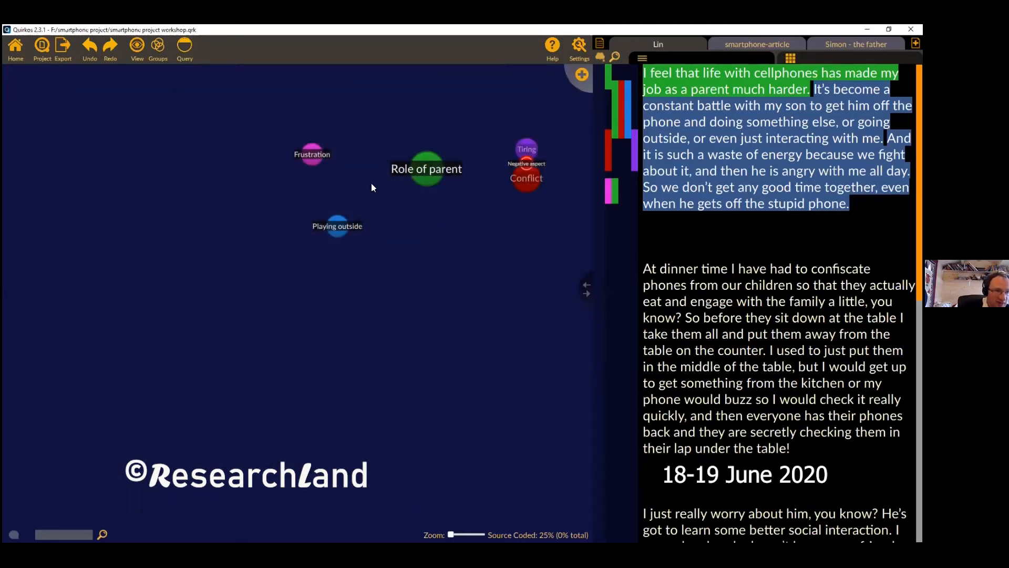
pyautogui.moveTo(312, 154); pyautogui.dragTo(524, 160)
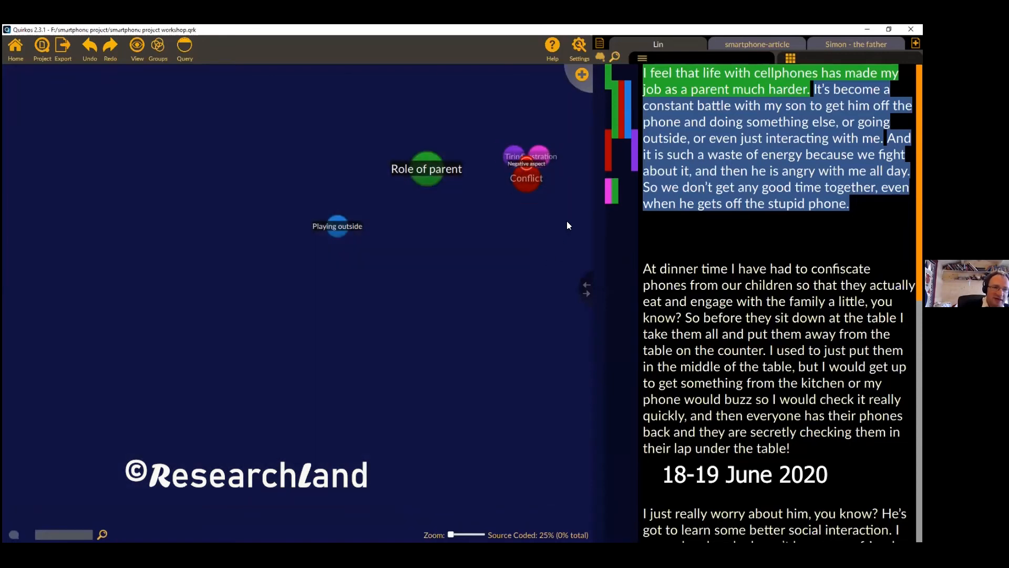
pyautogui.moveTo(524, 168)
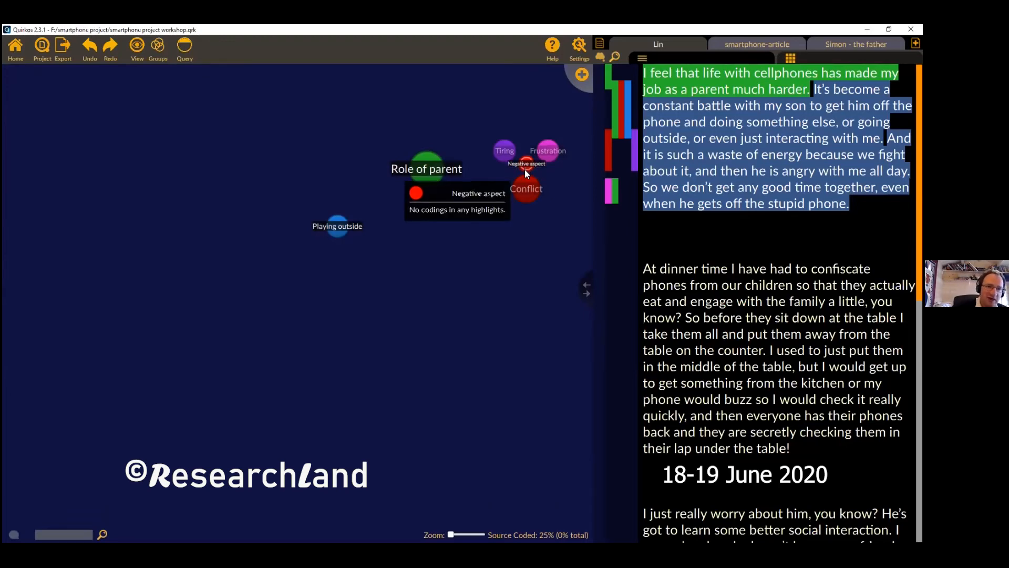
pyautogui.moveTo(510, 148)
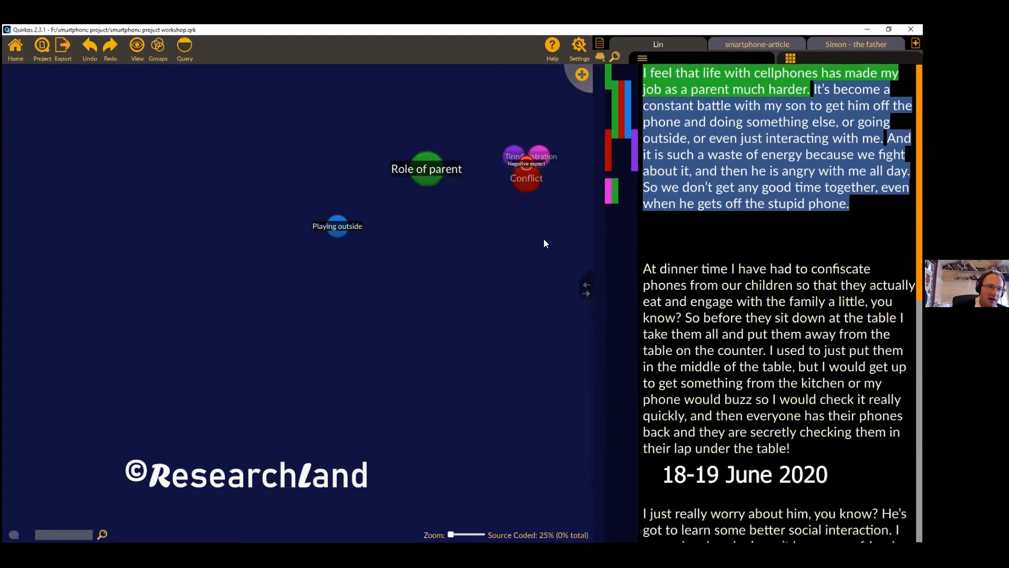
# - Review the quotes coded across the Negative aspect cluster, comparing them with those of Frustration alone and Negative aspect alone
pyautogui.doubleClick(527, 163)
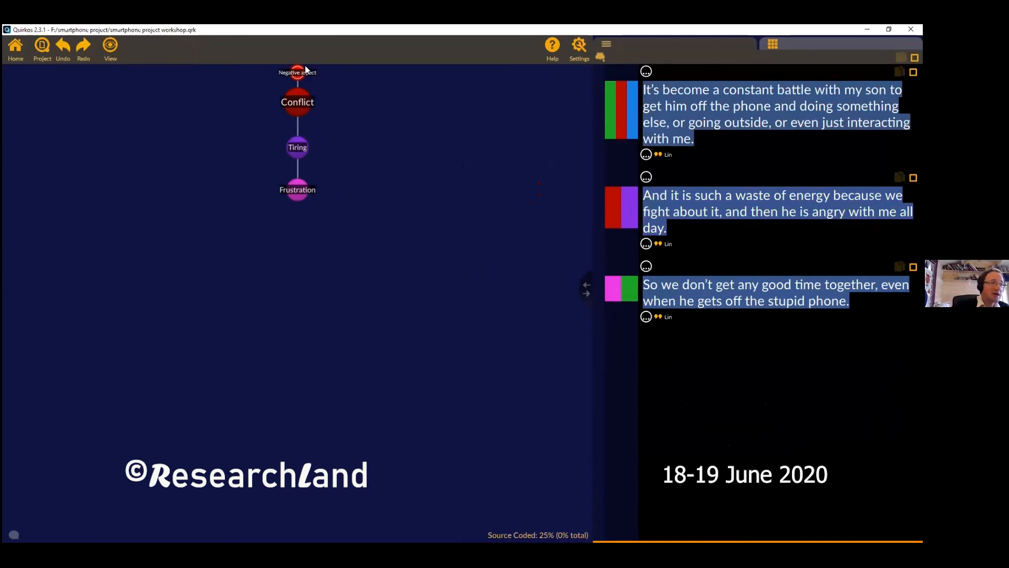
pyautogui.click(300, 192)
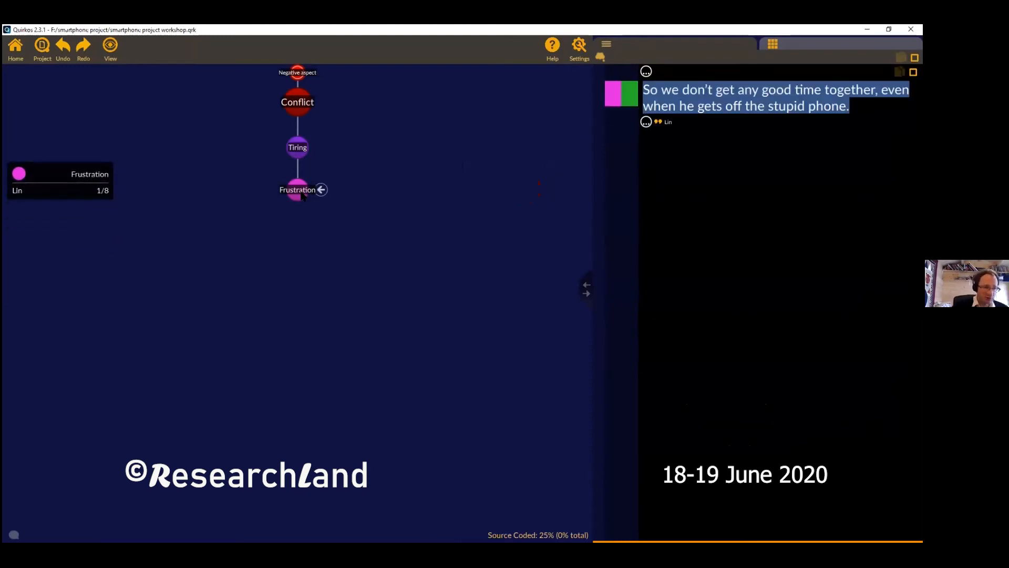
pyautogui.click(298, 72)
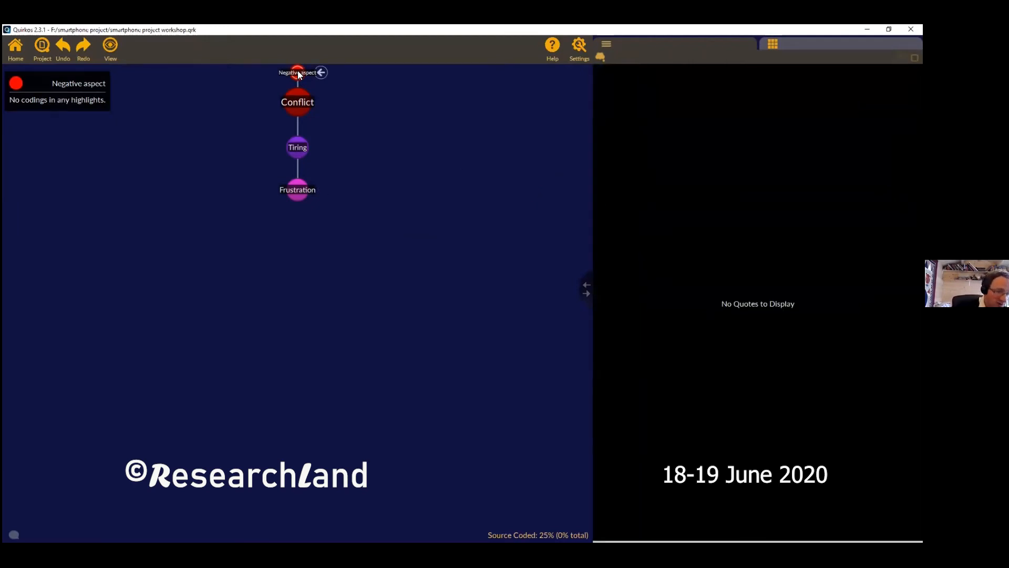
pyautogui.click(298, 73)
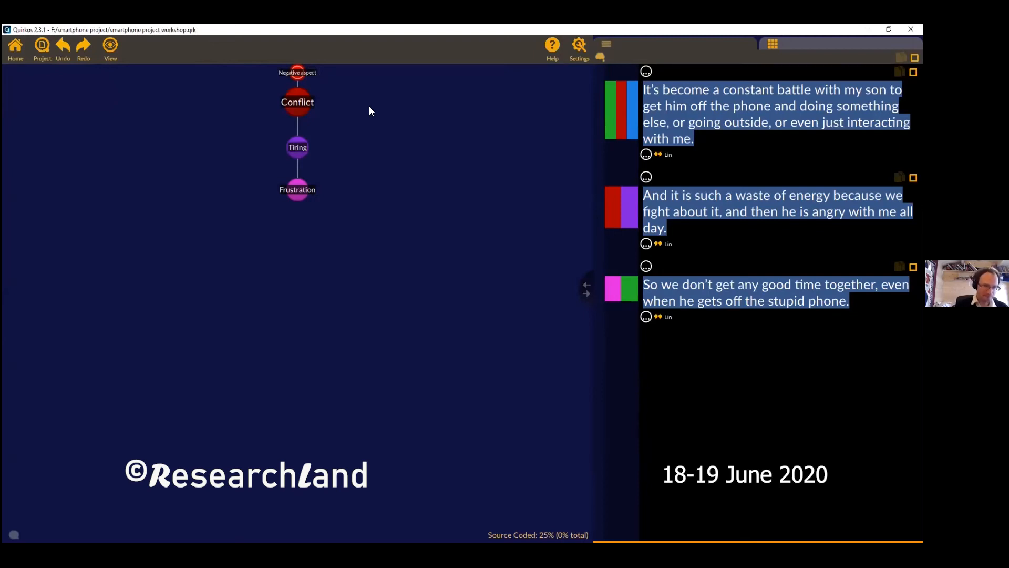
# - Return to the quirk canvas, pull Tiring out of the Negative aspect cluster and regroup it there with Frustration in a tighter arrangement
pyautogui.click(16, 47)
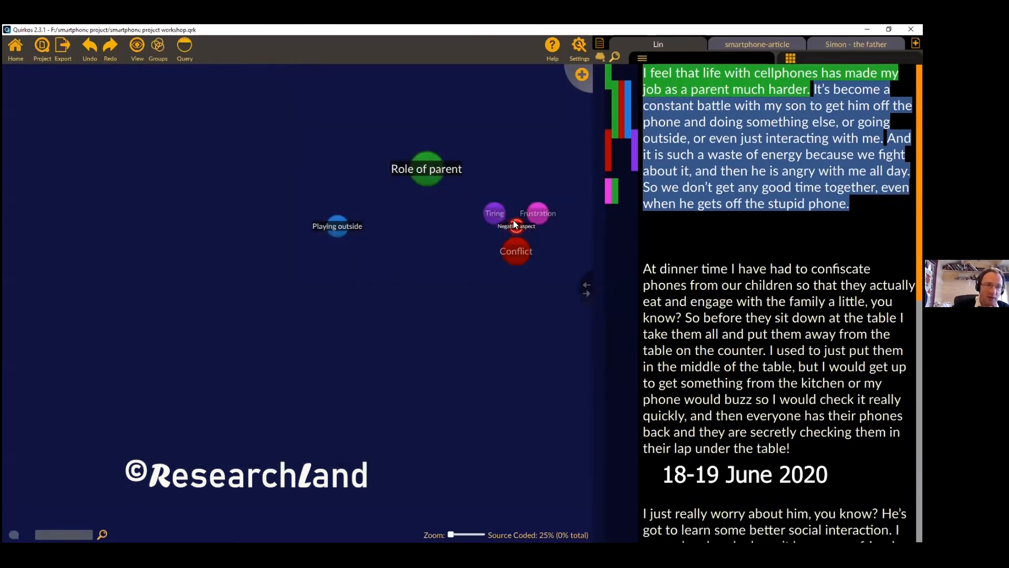
pyautogui.moveTo(516, 227)
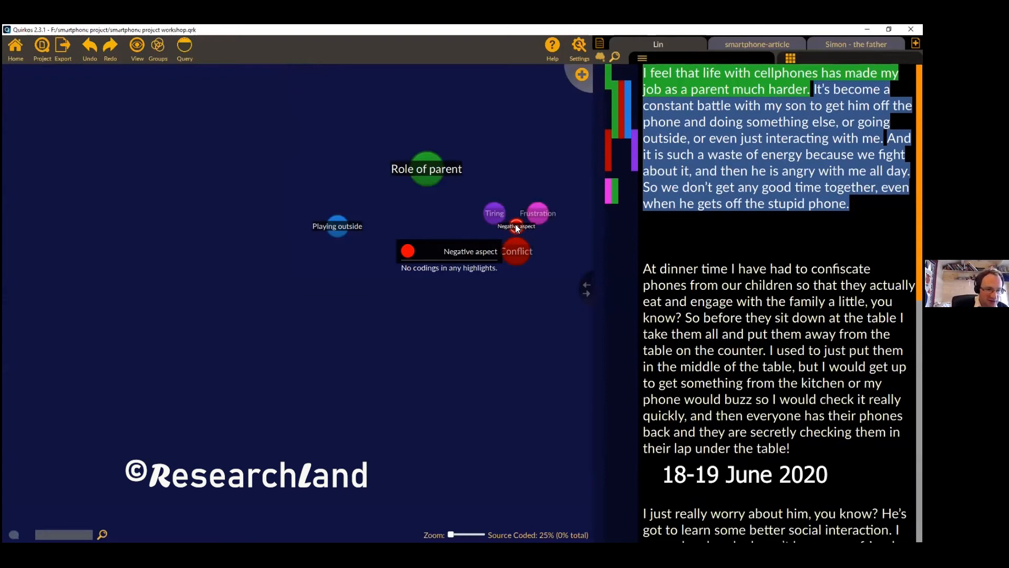
pyautogui.moveTo(499, 210)
pyautogui.moveTo(499, 210); pyautogui.dragTo(428, 271)
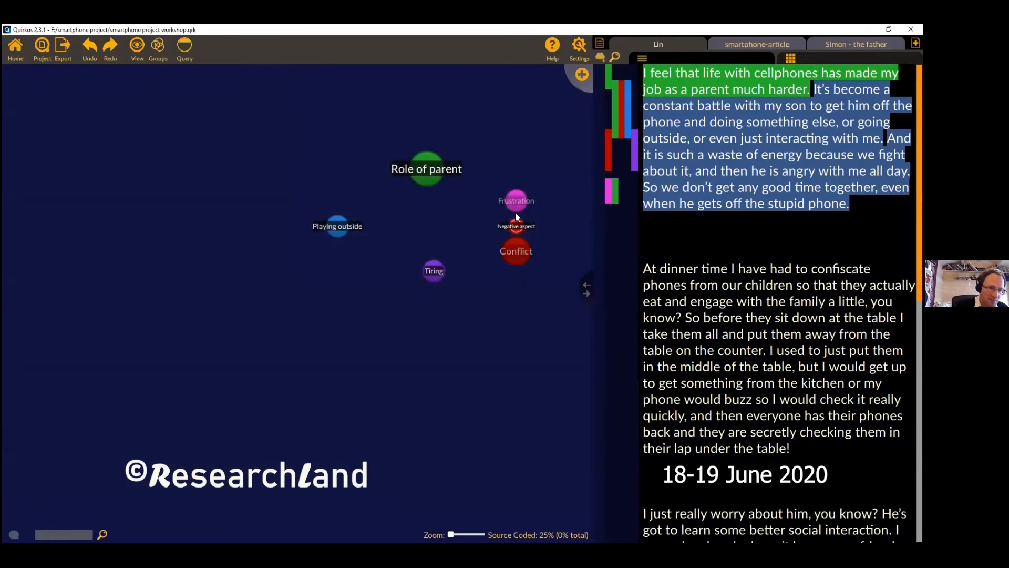
pyautogui.moveTo(516, 201); pyautogui.dragTo(512, 226)
pyautogui.moveTo(441, 266); pyautogui.dragTo(519, 222)
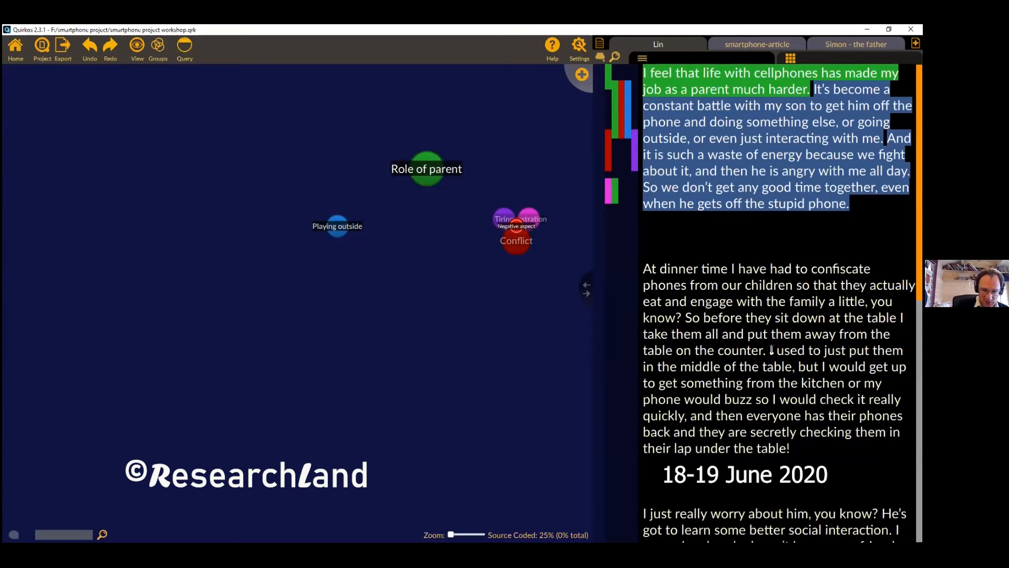
# - Code the passage from "I used to just put them in the middle of the table" to "under the table!" to Frustration
pyautogui.moveTo(771, 350); pyautogui.dragTo(794, 448)
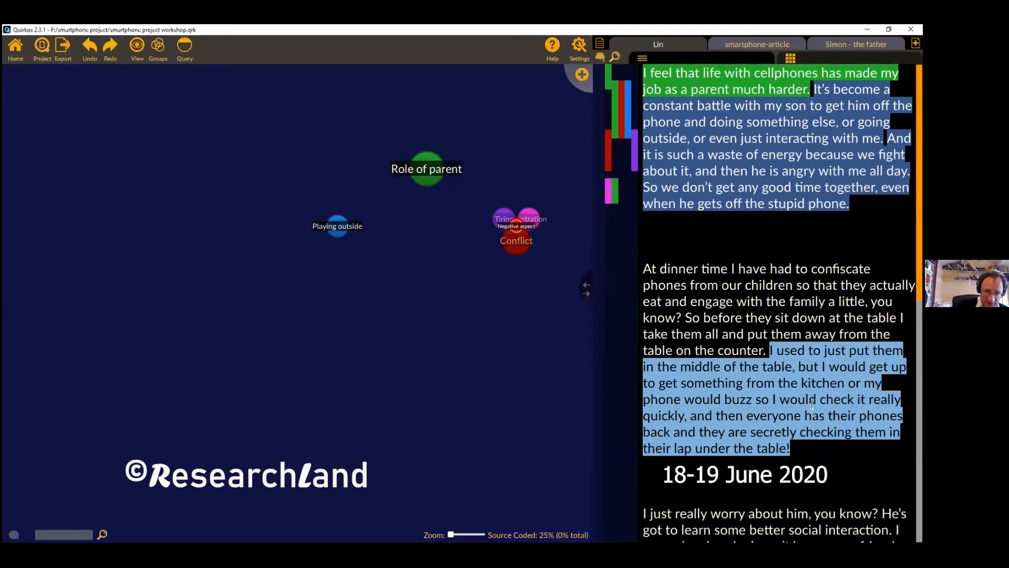
pyautogui.moveTo(827, 407); pyautogui.dragTo(532, 216)
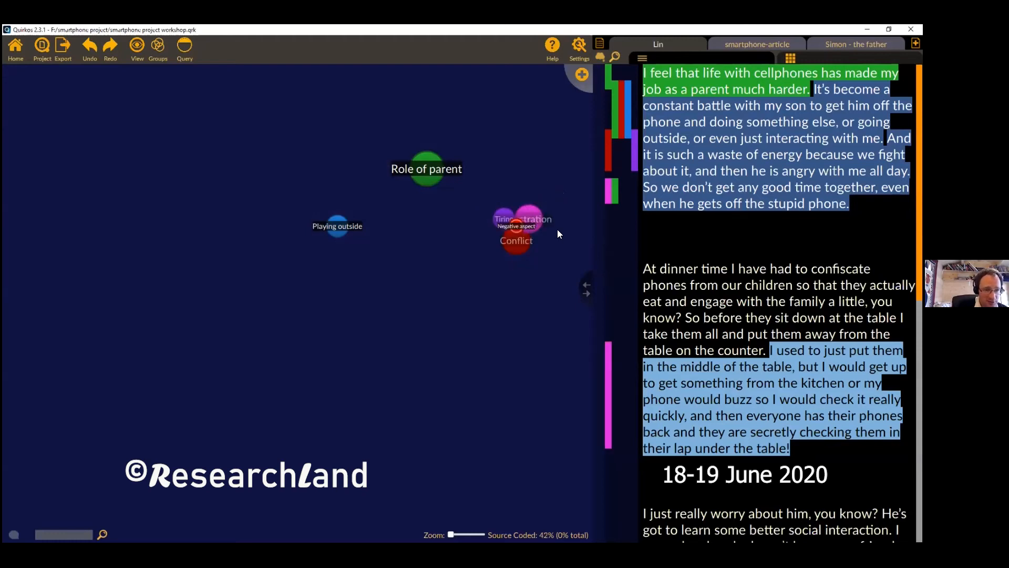
pyautogui.click(694, 311)
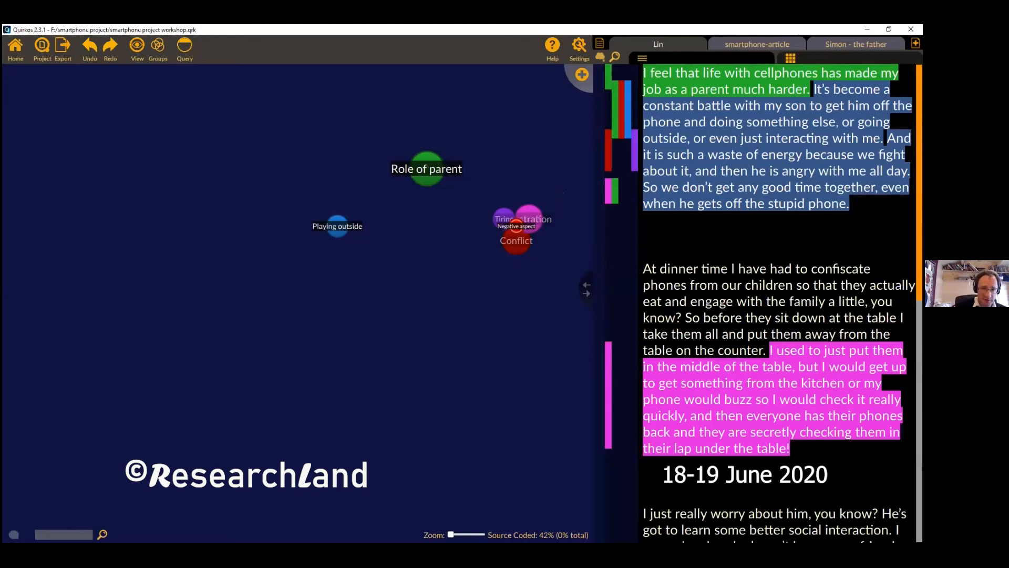
# - Read through the question-and-answer interview text of the source titled as the father to check who is speaking
pyautogui.click(813, 46)
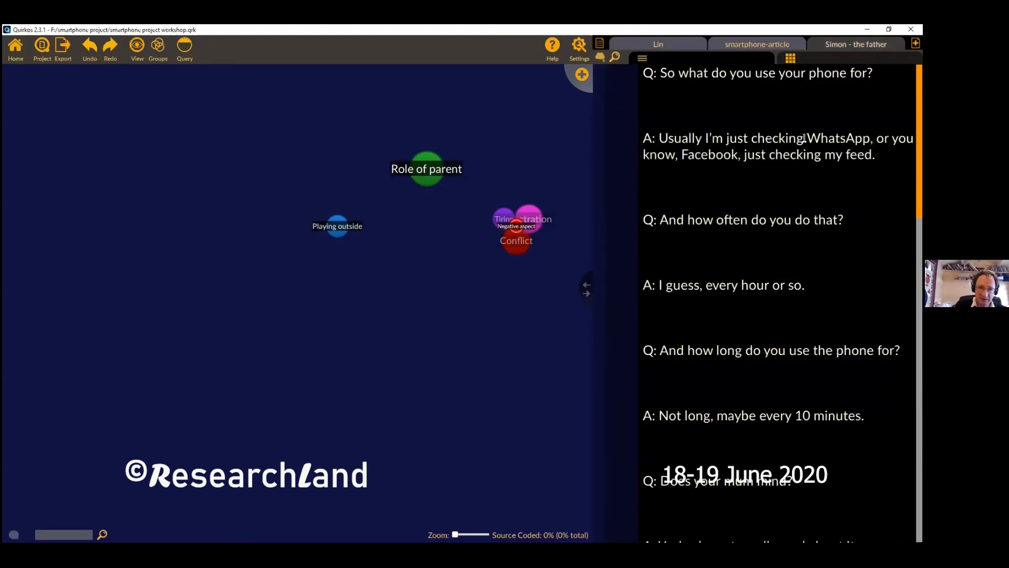
pyautogui.scroll(-3, 777, 305)
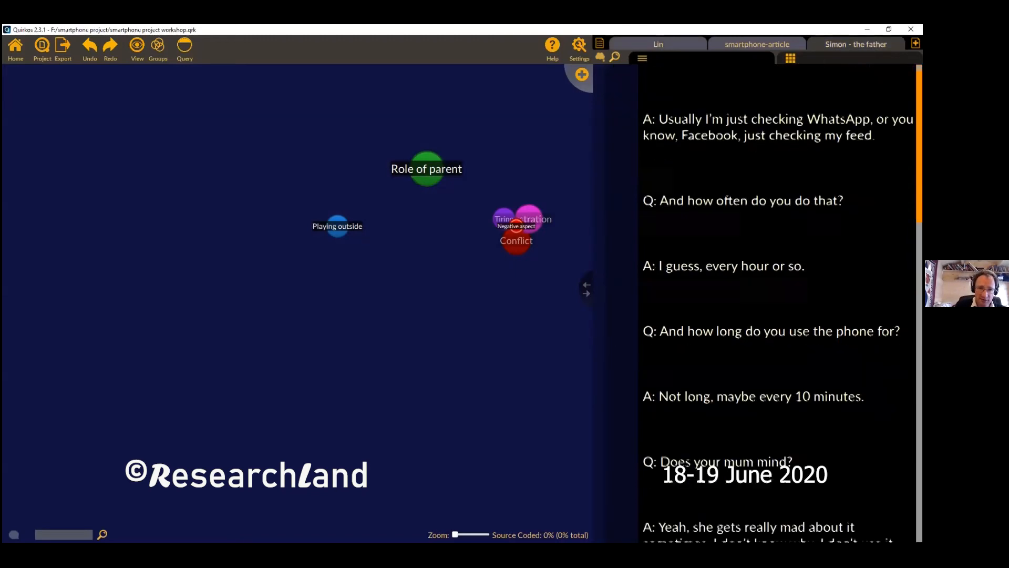
pyautogui.scroll(-6, 777, 304)
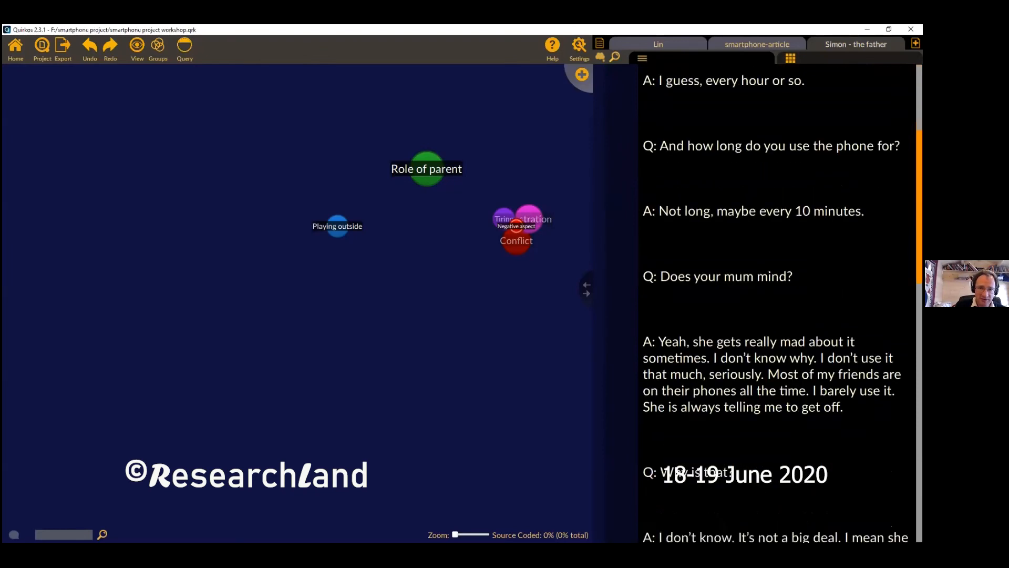
pyautogui.scroll(5, 777, 305)
pyautogui.scroll(2, 778, 305)
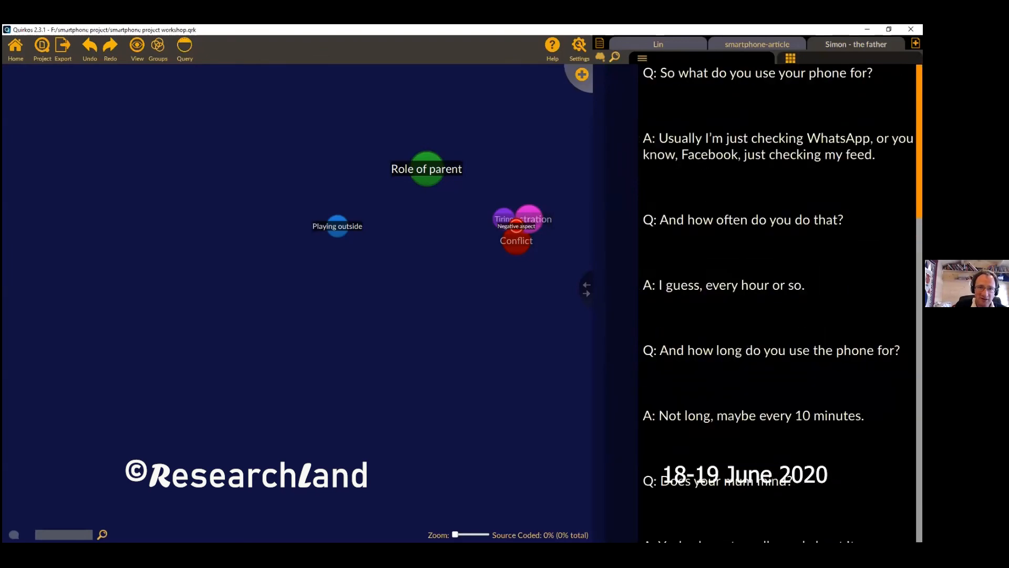
# - Open the first listed interview source and set its Role property to Father in place of Child
pyautogui.click(602, 49)
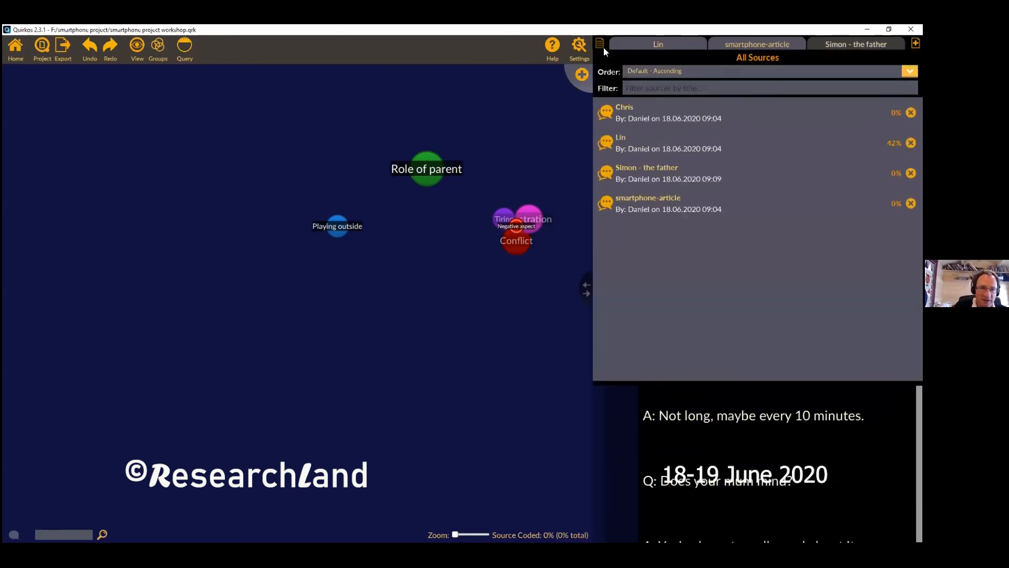
pyautogui.click(643, 113)
pyautogui.click(744, 427)
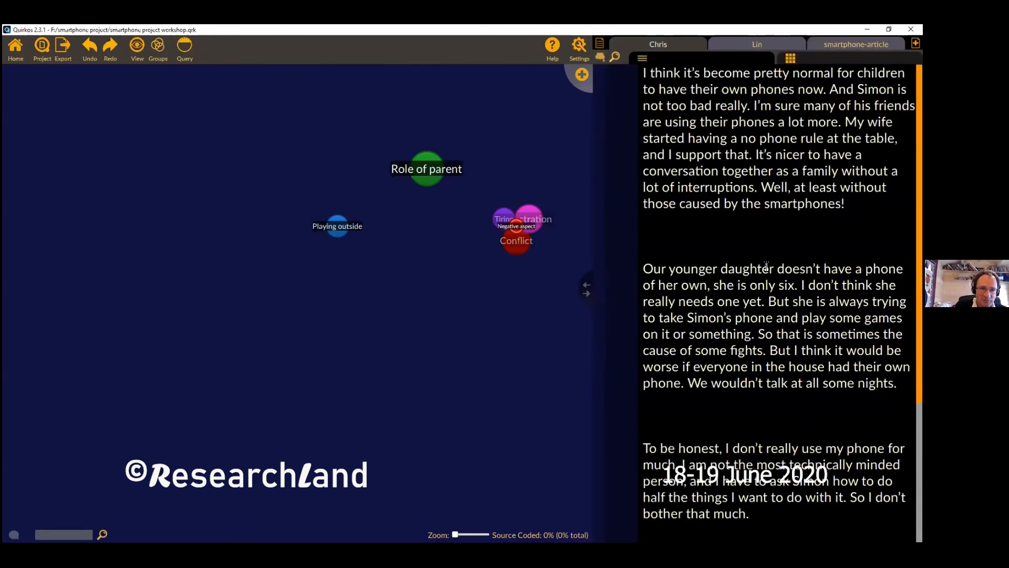
pyautogui.click(819, 60)
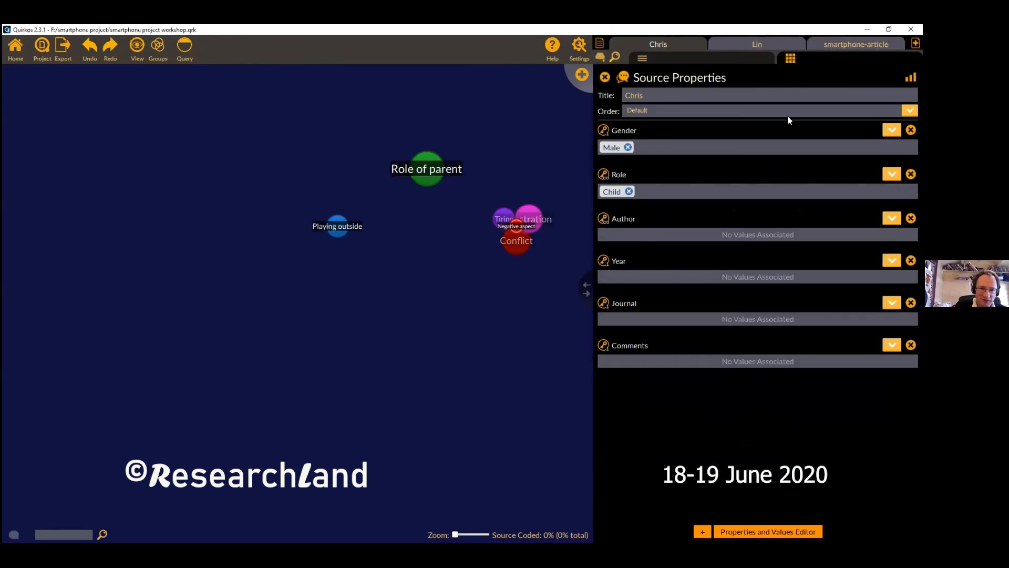
pyautogui.click(892, 174)
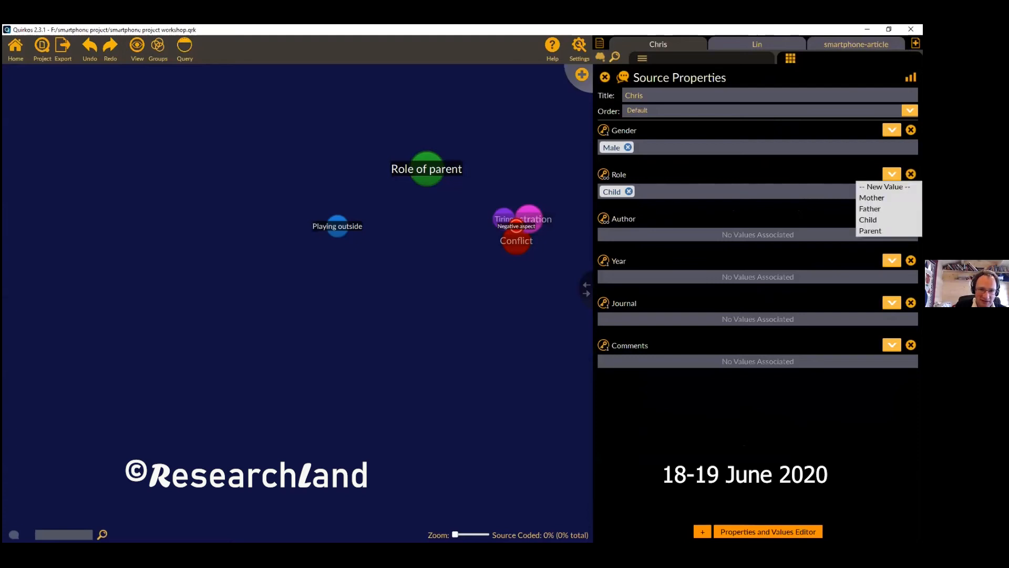
pyautogui.click(870, 208)
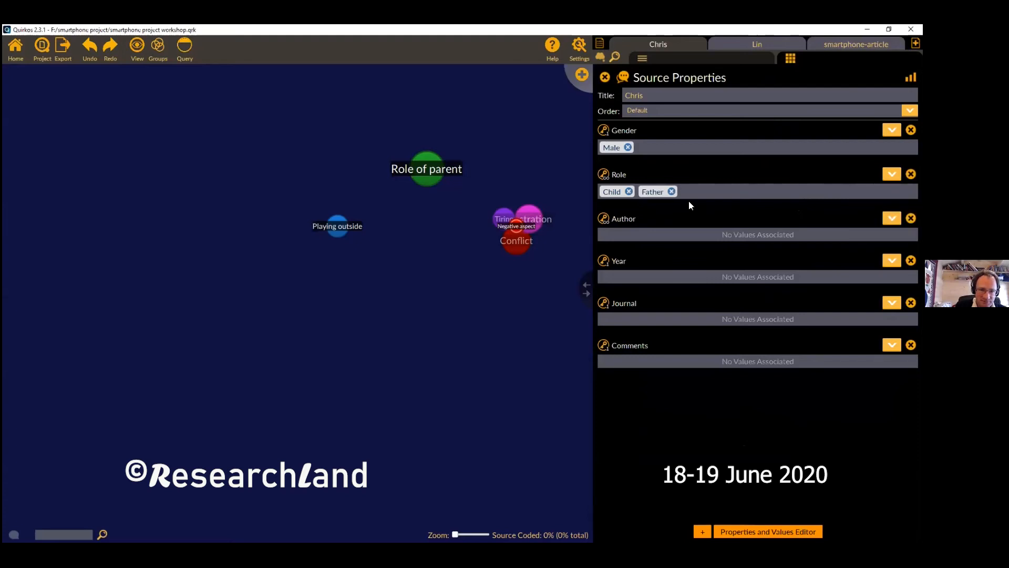
pyautogui.click(629, 191)
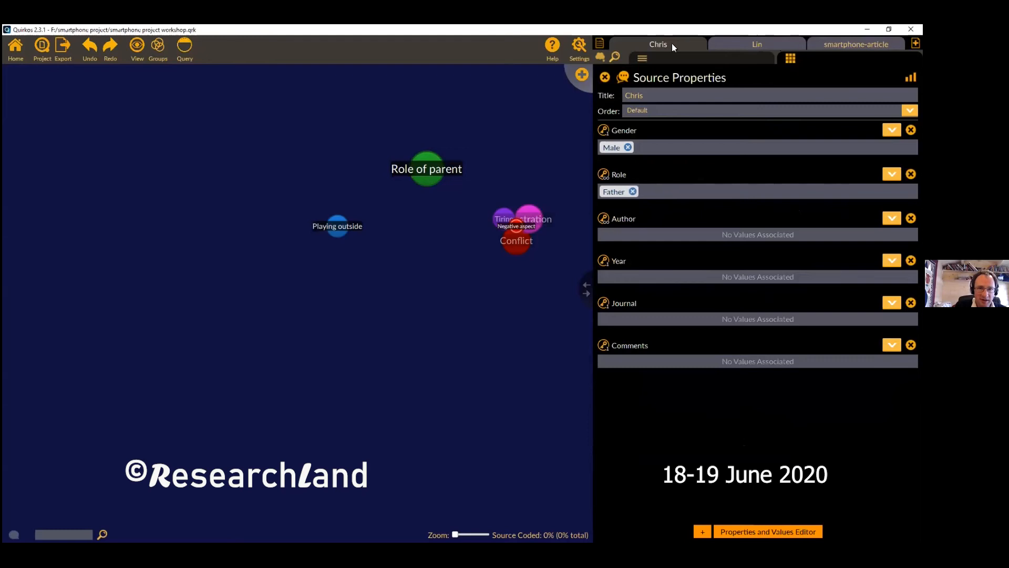
# - Remove "- the father" from the son's source title and set its Role to Child in place of Father and Parent
pyautogui.click(602, 43)
pyautogui.click(650, 170)
pyautogui.click(708, 388)
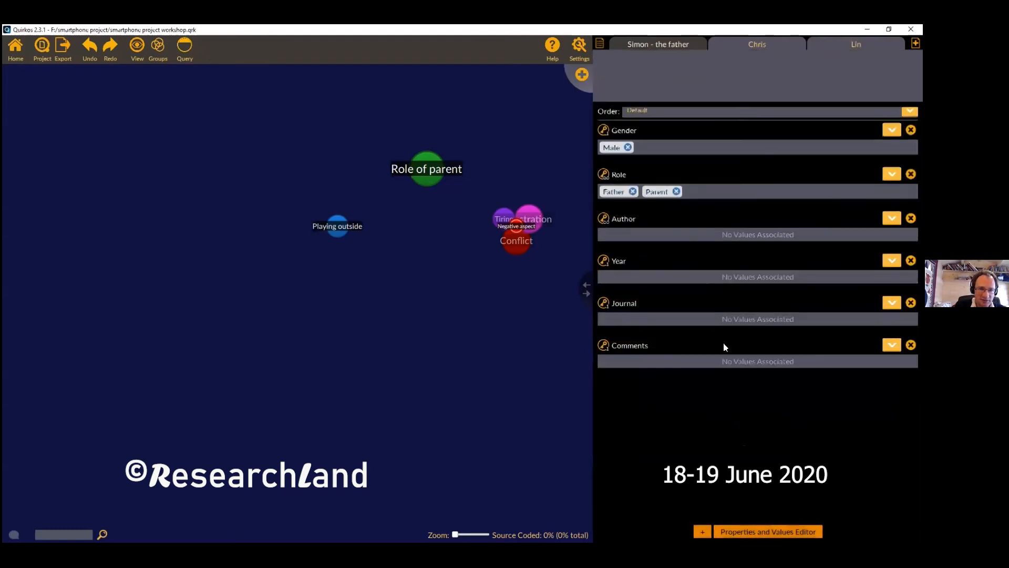
pyautogui.moveTo(647, 96); pyautogui.dragTo(721, 96)
pyautogui.press('BackSpace')
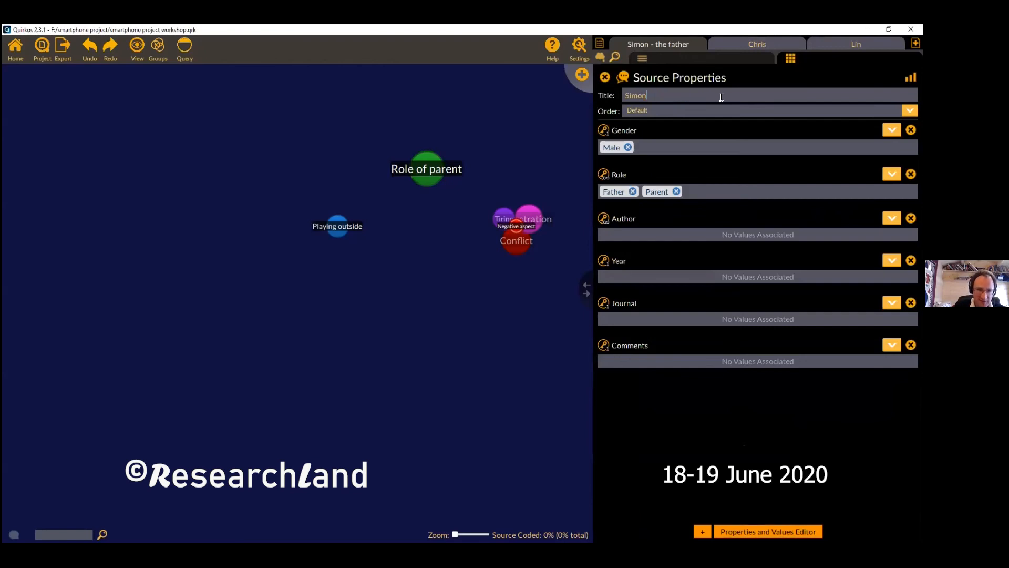
pyautogui.click(633, 191)
pyautogui.click(634, 191)
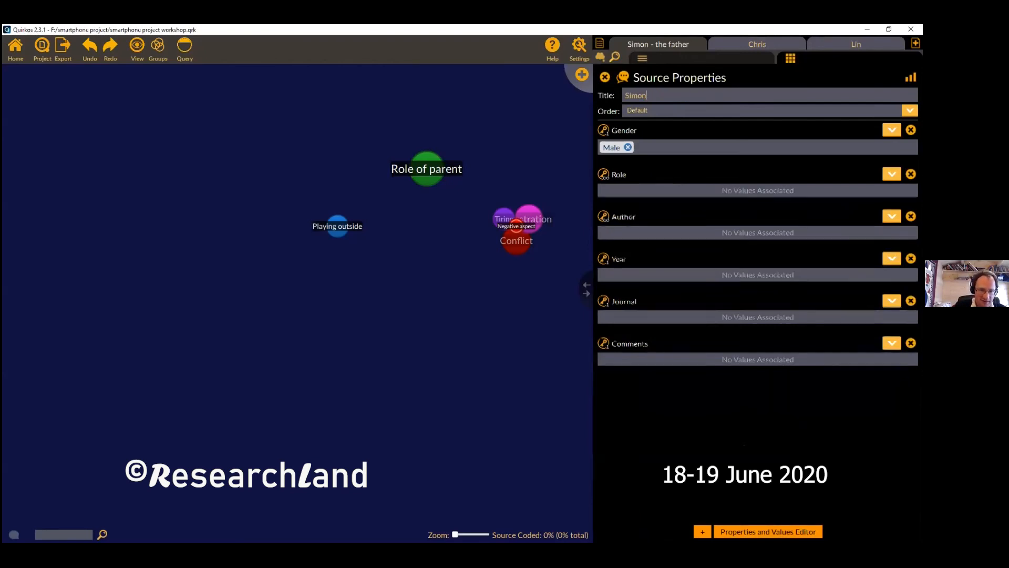
pyautogui.click(892, 174)
pyautogui.click(870, 220)
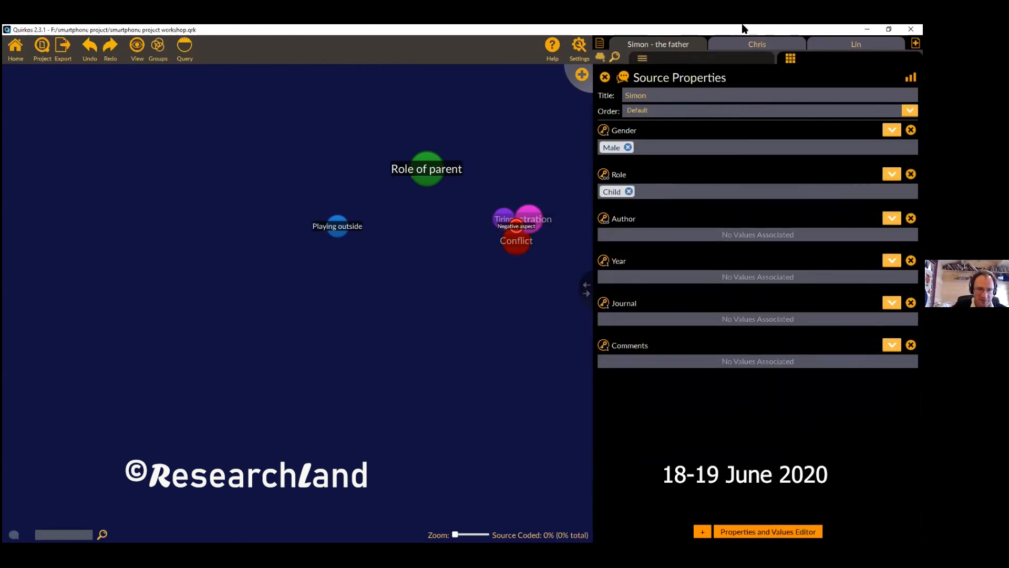
# - In the father's transcript, code the "no phone rule at the table" and "nicer to have a conversation together" sentences to Role of parent
pyautogui.click(736, 44)
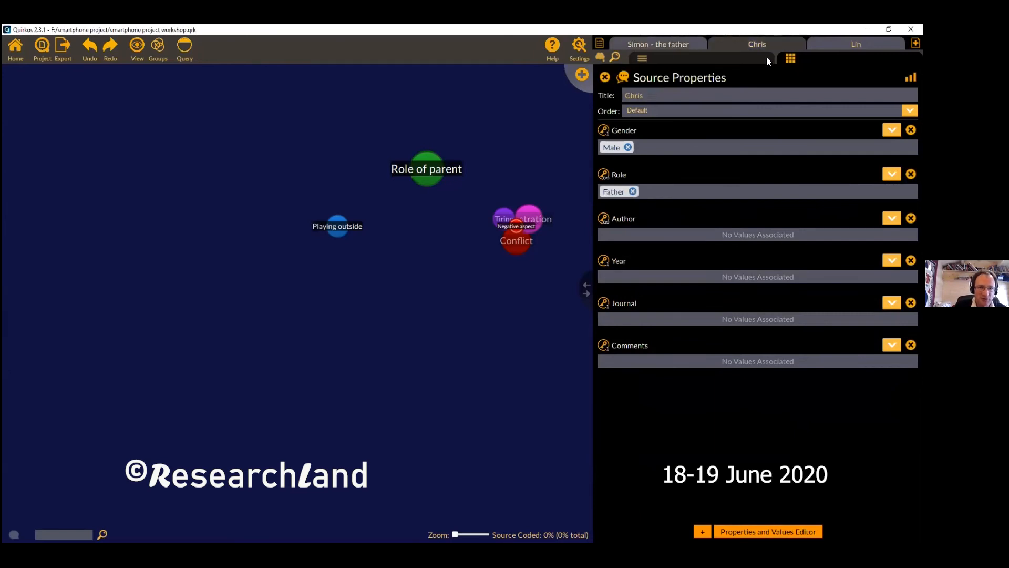
pyautogui.click(686, 60)
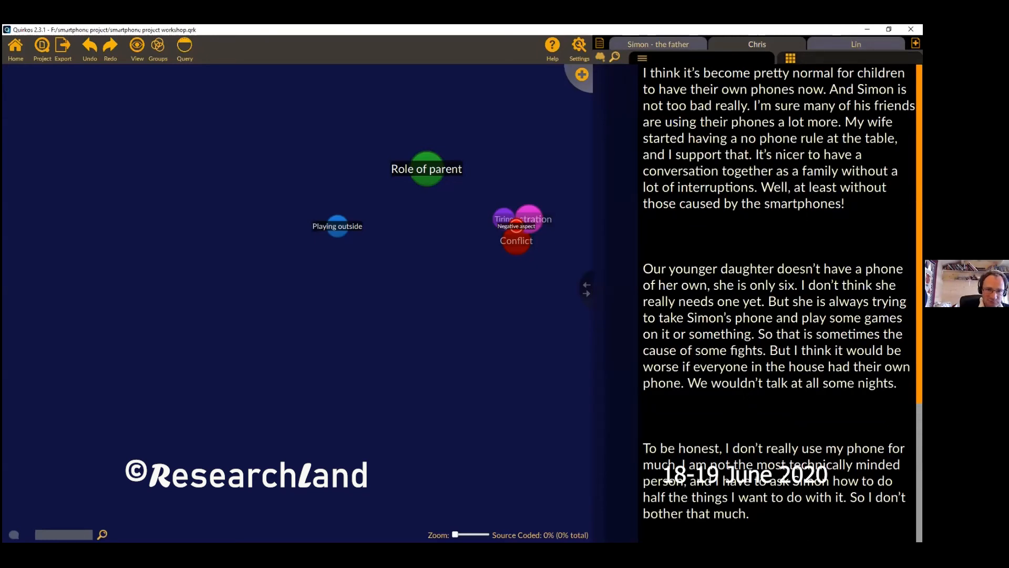
pyautogui.moveTo(844, 121); pyautogui.dragTo(424, 184)
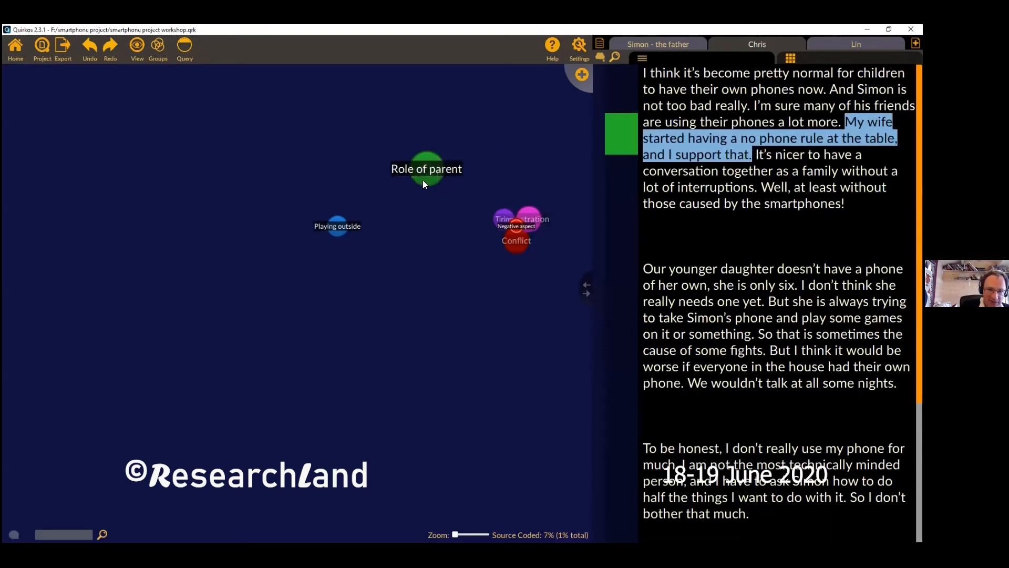
pyautogui.click(757, 155)
pyautogui.moveTo(757, 154); pyautogui.dragTo(843, 205)
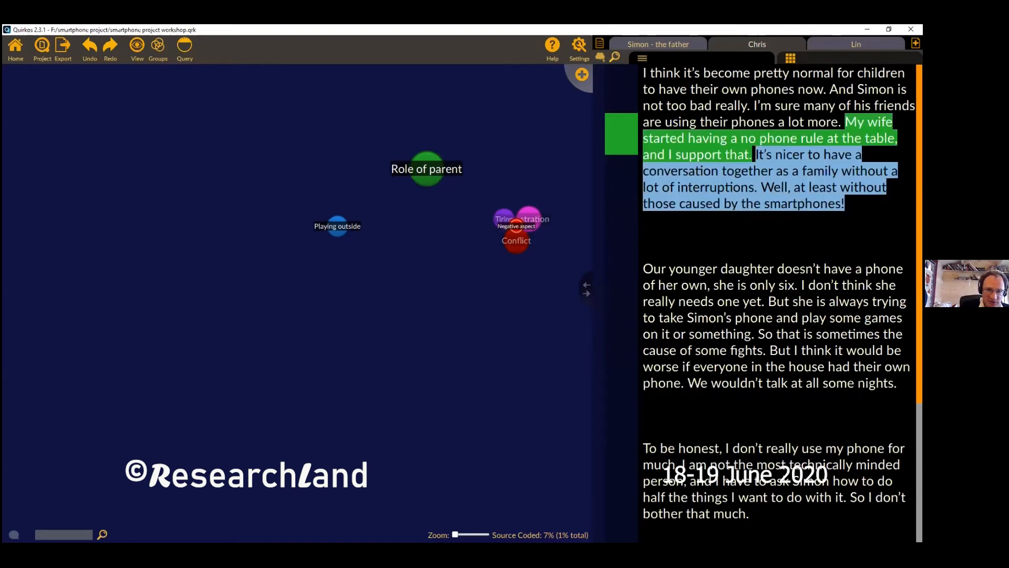
pyautogui.moveTo(757, 154); pyautogui.dragTo(426, 169)
# - Code both sentences to a new quirk titled "Family togetherness", check the Role of parent quotes and return to the canvas
pyautogui.moveTo(808, 170); pyautogui.dragTo(645, 127)
pyautogui.click(782, 169)
pyautogui.moveTo(757, 189); pyautogui.dragTo(844, 123)
pyautogui.moveTo(827, 163); pyautogui.dragTo(580, 75)
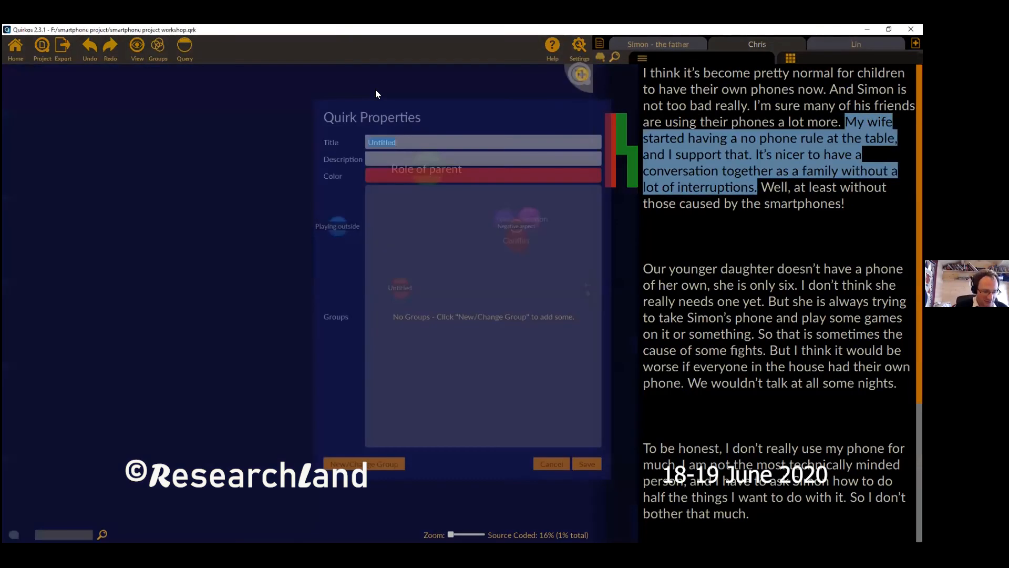
pyautogui.write('Family togetherness')
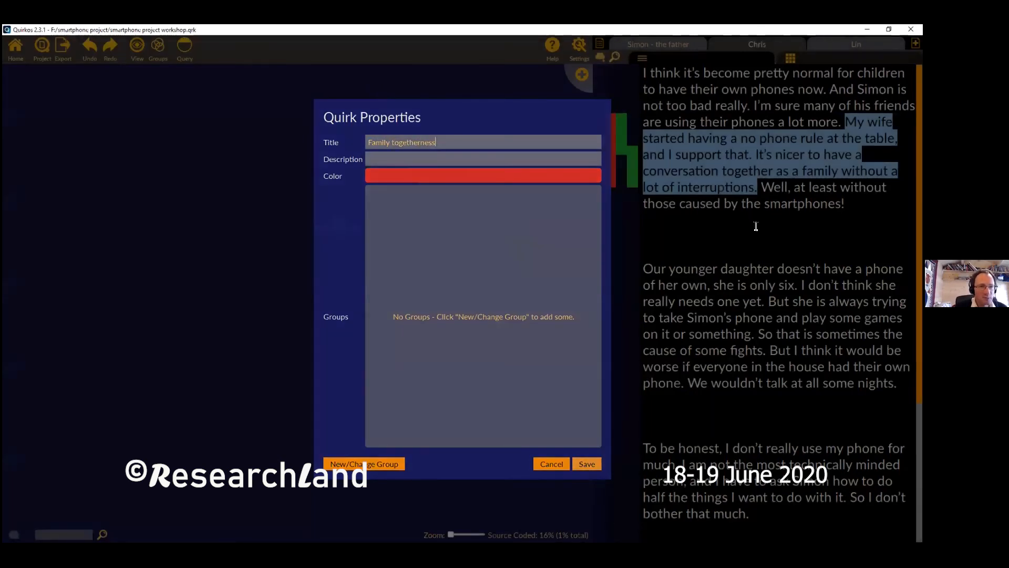
pyautogui.press('Return')
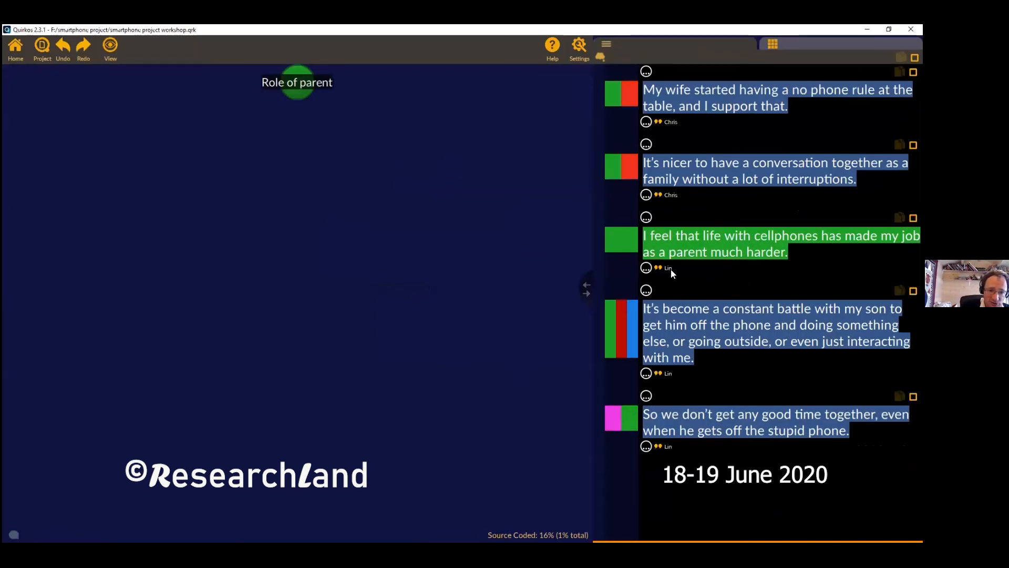
pyautogui.click(16, 48)
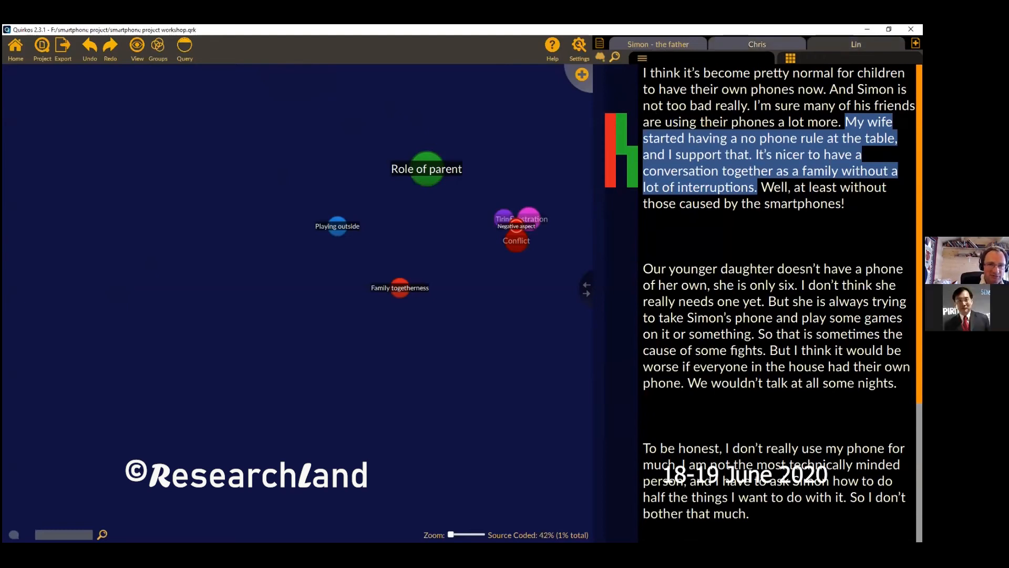
# - In the mother's transcript, show the memo column and attach the memo "Constant battle" to "It's become a constant battle with my son"
pyautogui.click(757, 44)
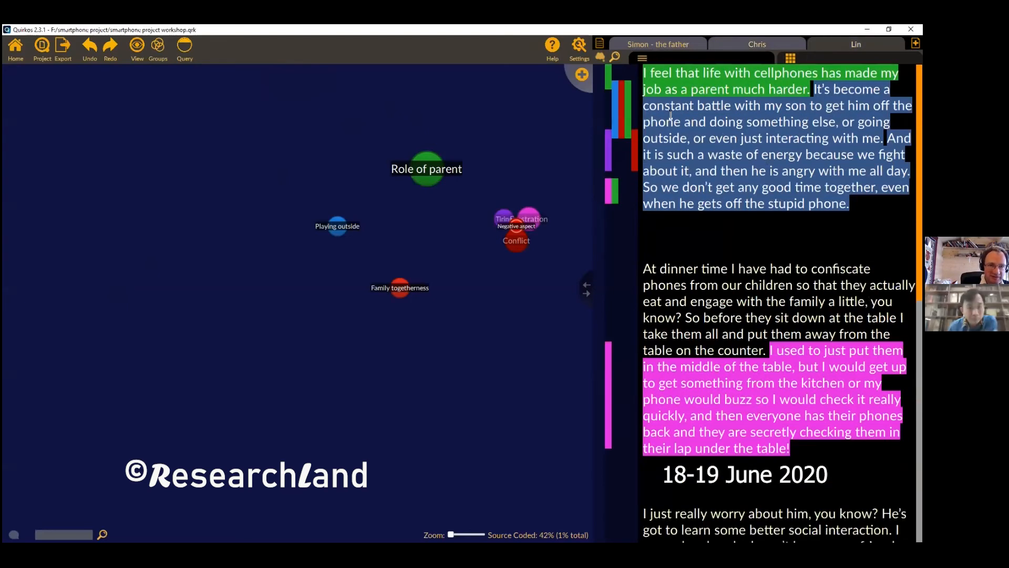
pyautogui.click(599, 54)
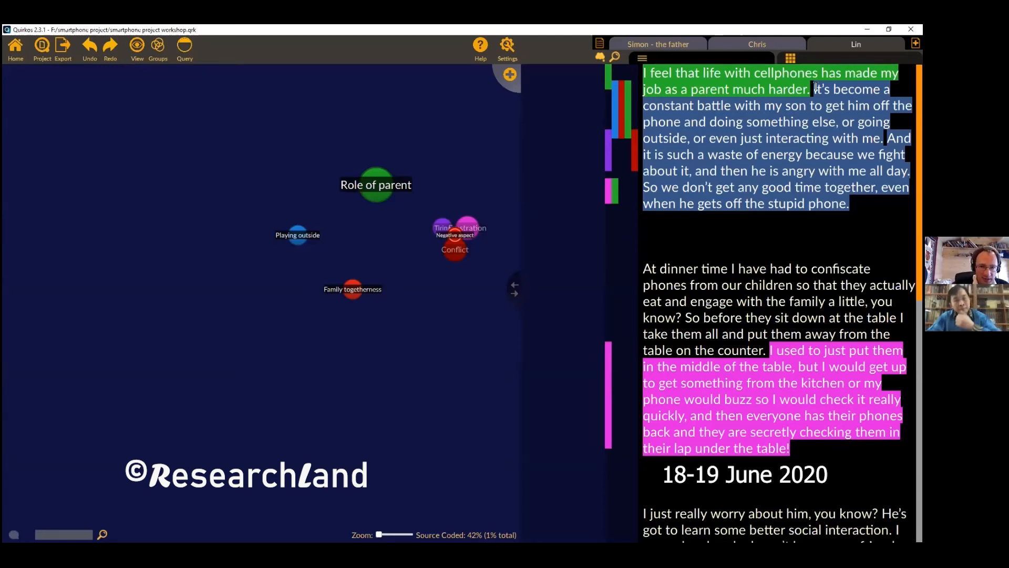
pyautogui.moveTo(816, 88); pyautogui.dragTo(836, 122)
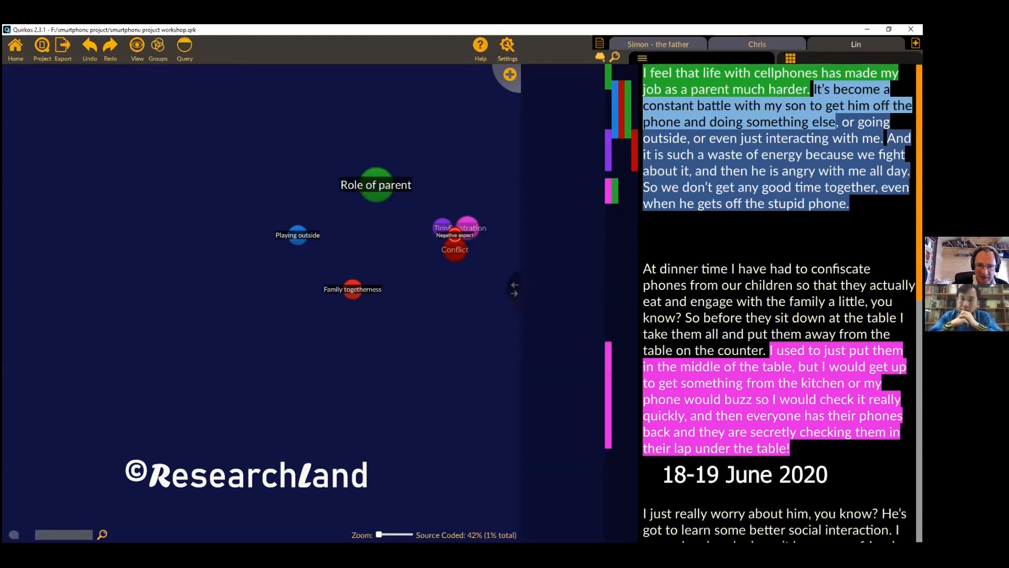
pyautogui.moveTo(836, 122); pyautogui.dragTo(564, 114)
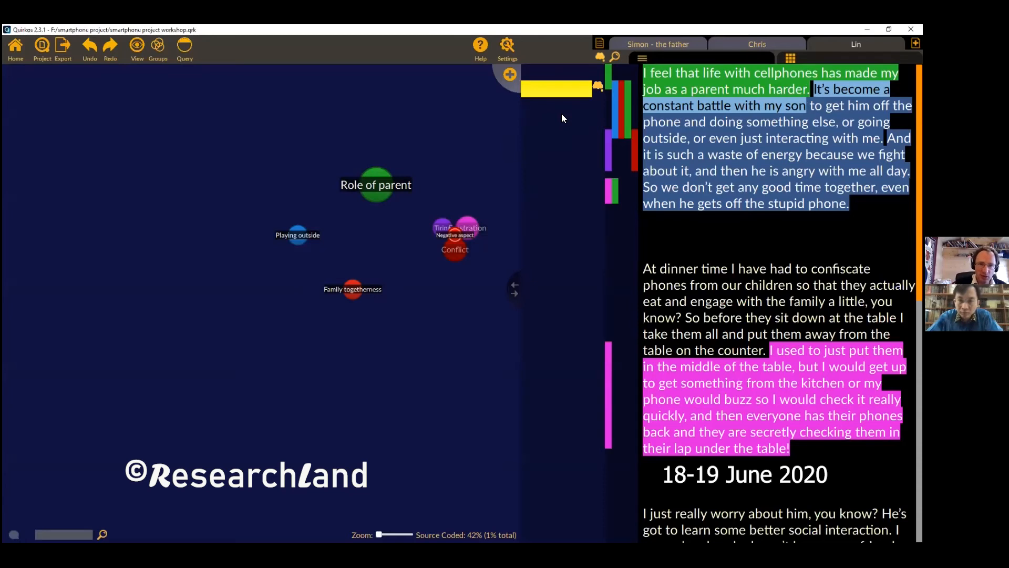
pyautogui.write('Constan')
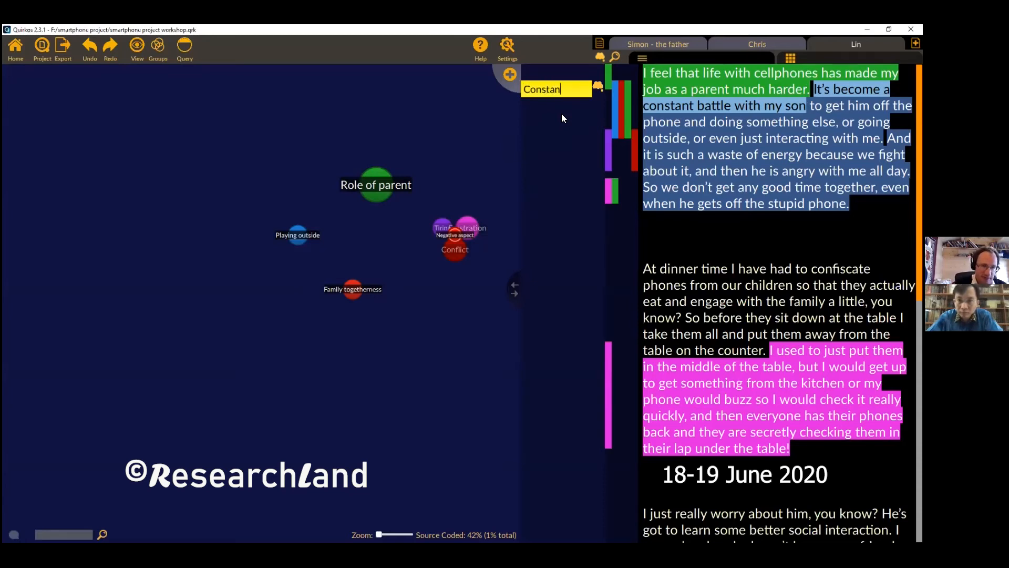
pyautogui.write('t battle')
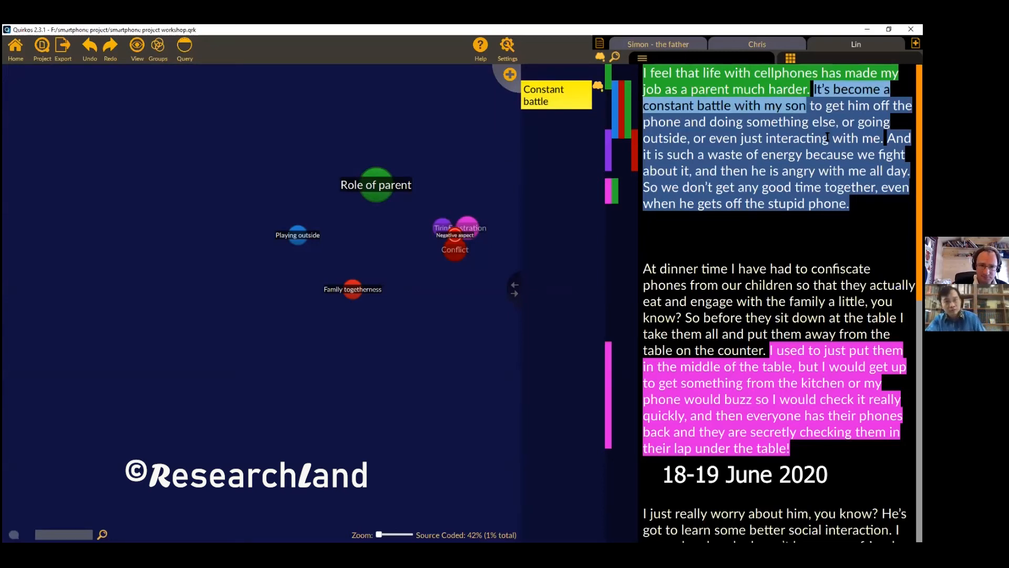
# - Attach the memo "even just interacting with me" to the words "or going outside, or even just interacting with me" in the mother's transcript
pyautogui.moveTo(883, 137); pyautogui.dragTo(551, 155)
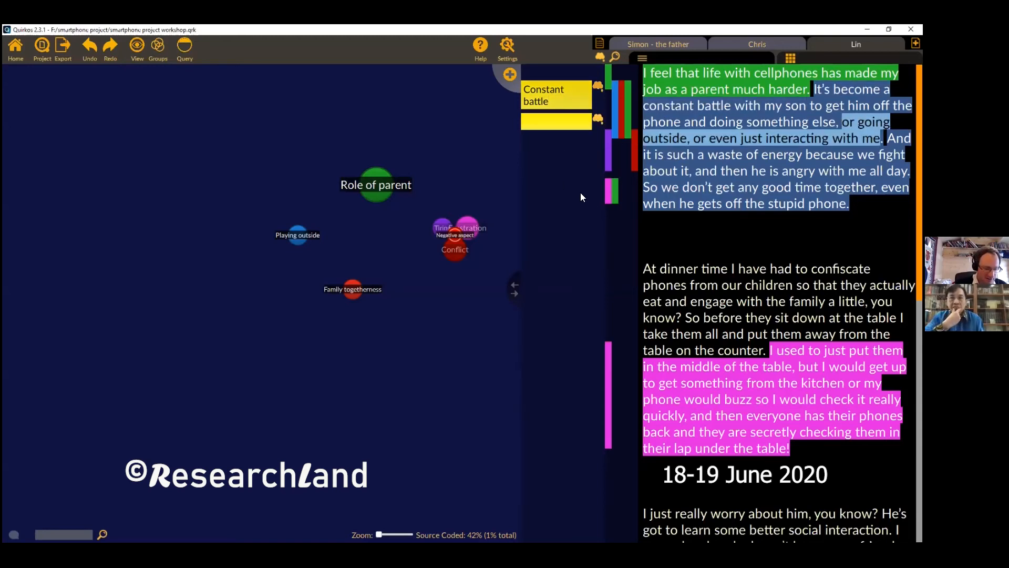
pyautogui.write('even just inter')
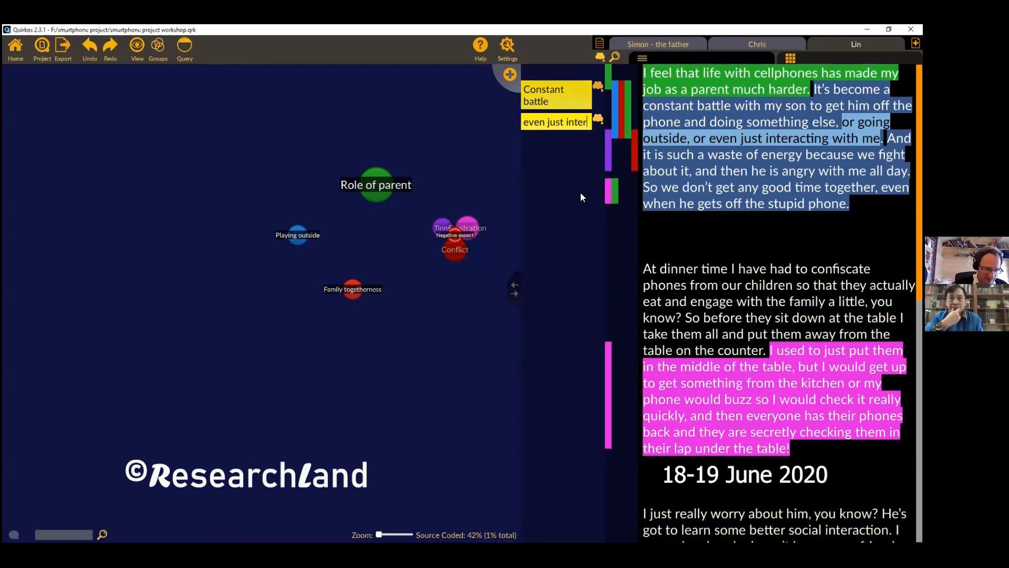
pyautogui.write('acting with me')
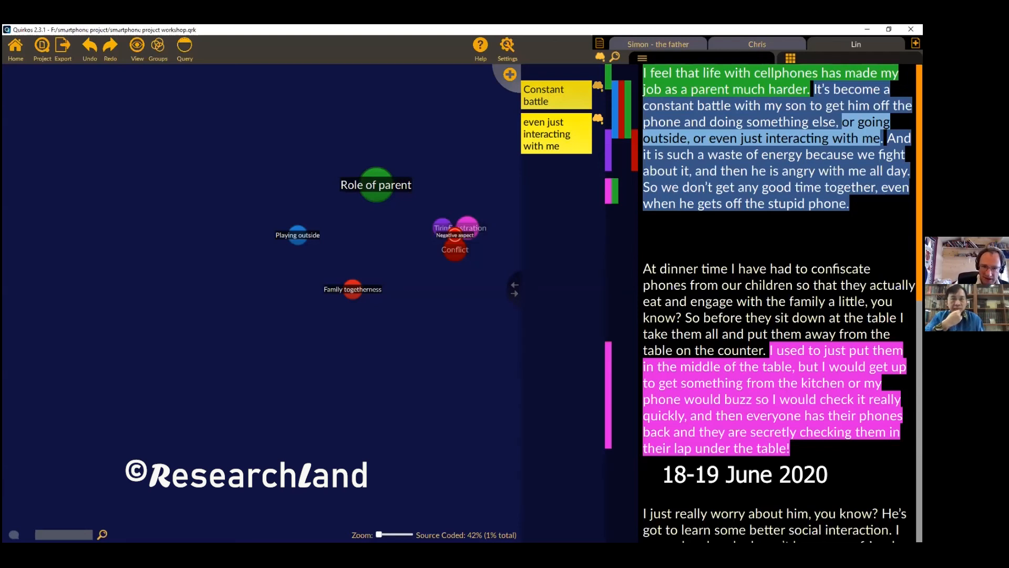
# - Attach the memo "Sounds like she is really angry with phones" to the sentence starting "So we don't get any good time together"
pyautogui.moveTo(850, 205); pyautogui.dragTo(638, 194)
pyautogui.moveTo(724, 193); pyautogui.dragTo(558, 192)
pyautogui.write('Sounds like she is really angry with phones')
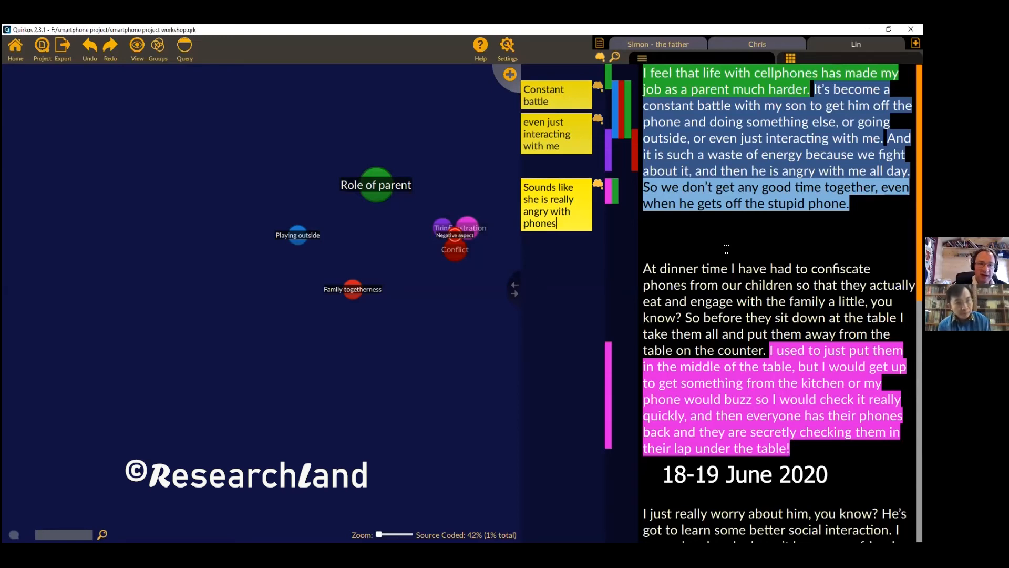
pyautogui.click(715, 266)
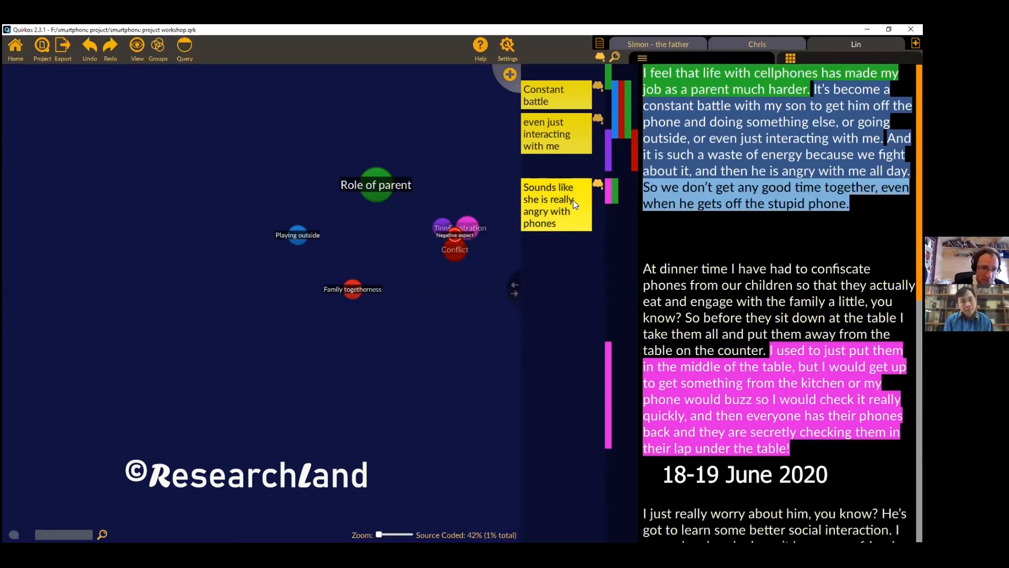
# - Code the "So we don't get any good time together" sentence to Family togetherness and check the Role of parent quirk's summary and quotes
pyautogui.moveTo(773, 200); pyautogui.dragTo(471, 229)
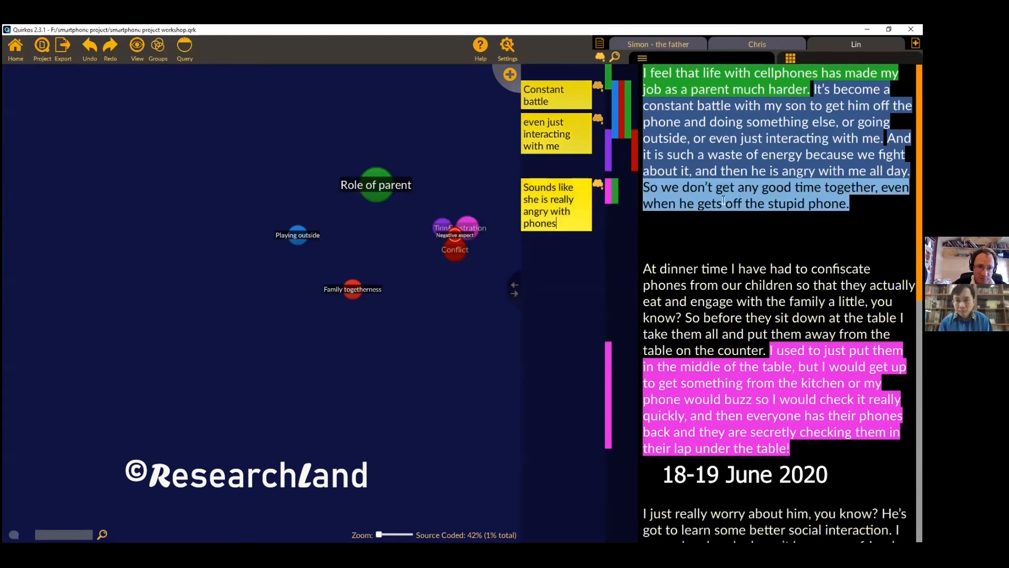
pyautogui.moveTo(821, 200); pyautogui.dragTo(353, 289)
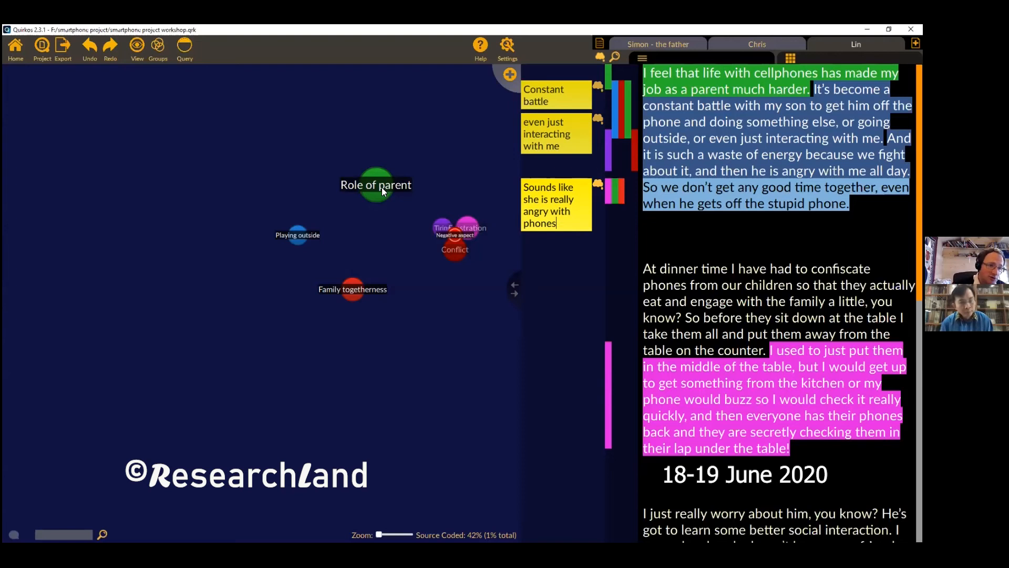
pyautogui.moveTo(381, 188)
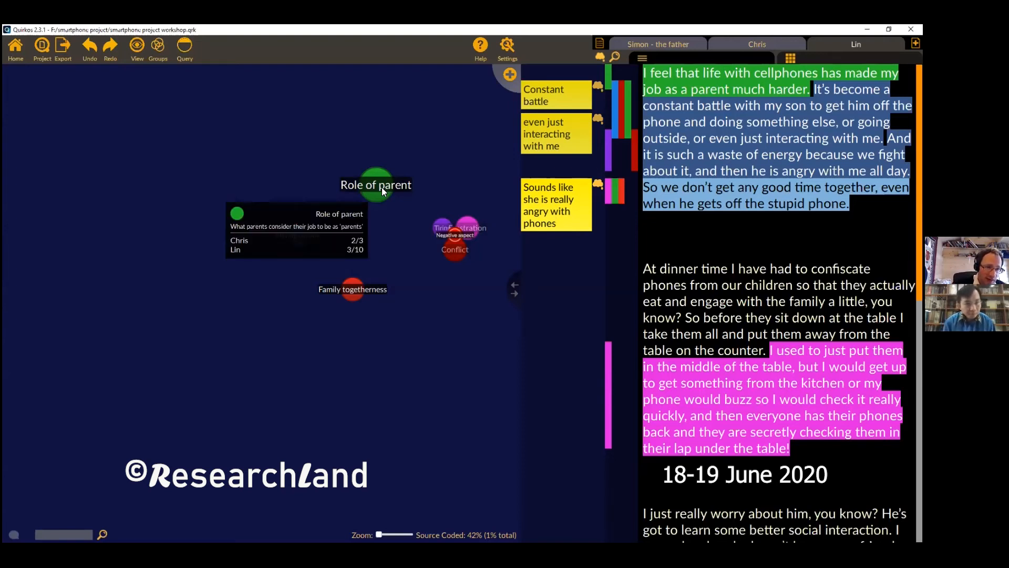
pyautogui.doubleClick(381, 187)
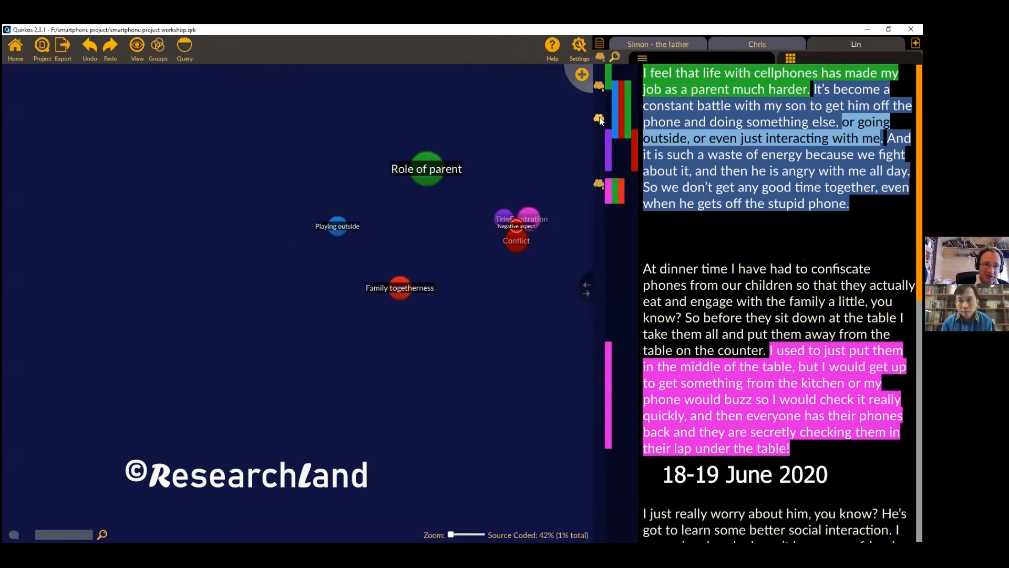
# - Toggle the memo column beside the mother's transcript off and on, leaving the memos shown
pyautogui.click(599, 87)
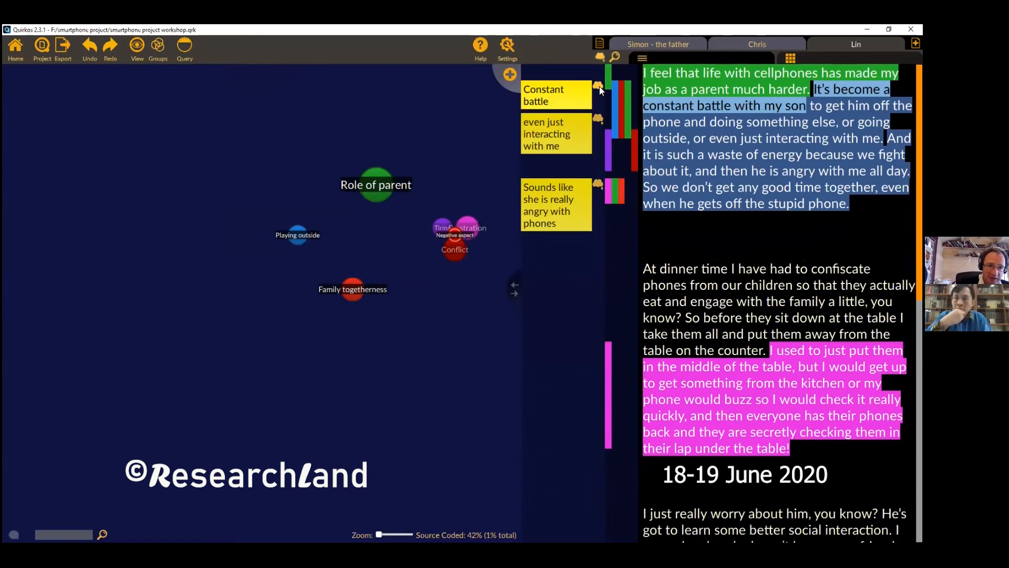
pyautogui.click(599, 86)
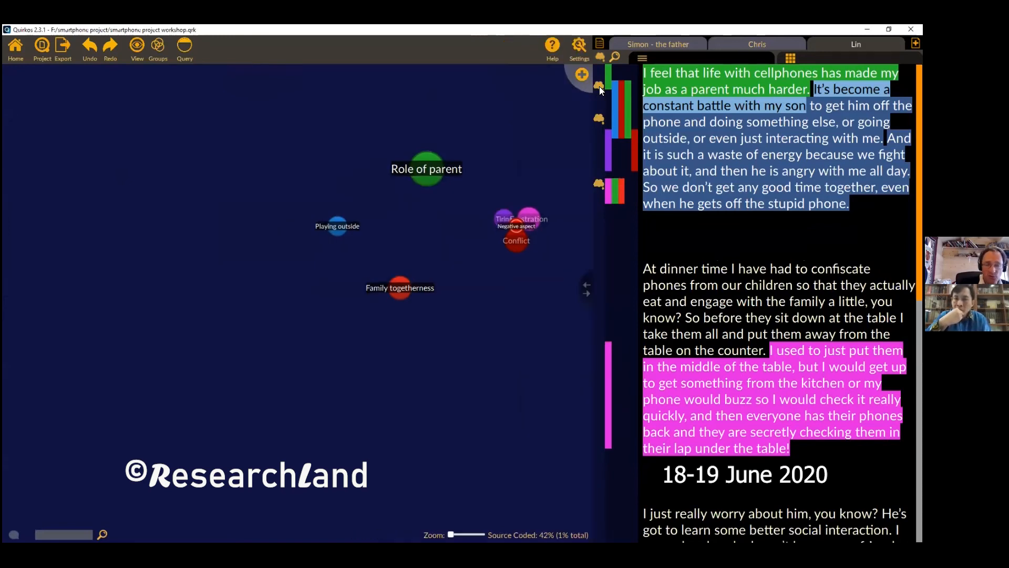
pyautogui.click(599, 87)
pyautogui.click(599, 57)
pyautogui.click(599, 58)
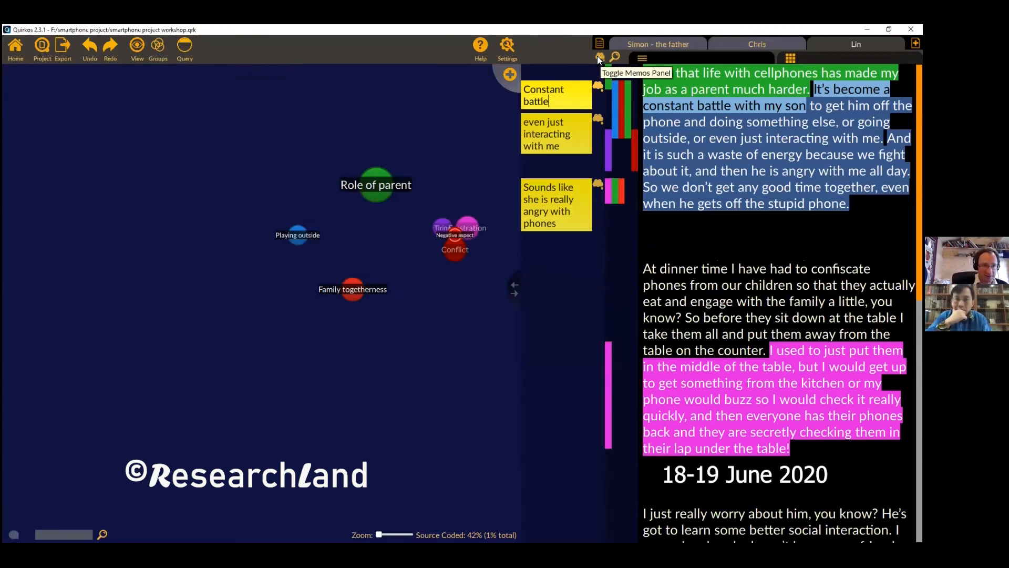
# - Widen the memos column in the general preferences, adjust the divider between canvas and transcript, and hide the memo column
pyautogui.click(506, 46)
pyautogui.click(533, 53)
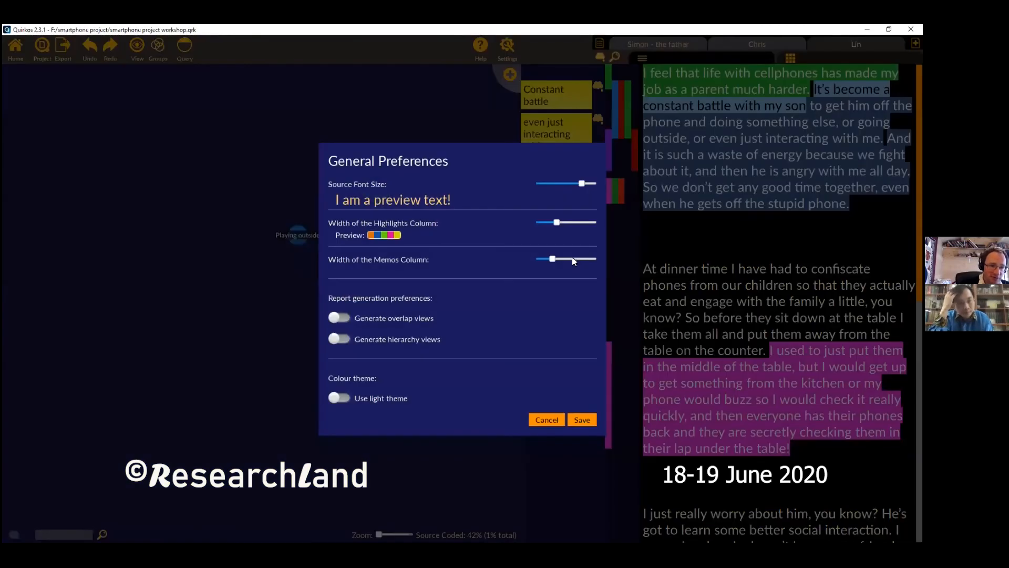
pyautogui.click(573, 259)
pyautogui.moveTo(514, 294); pyautogui.dragTo(490, 297)
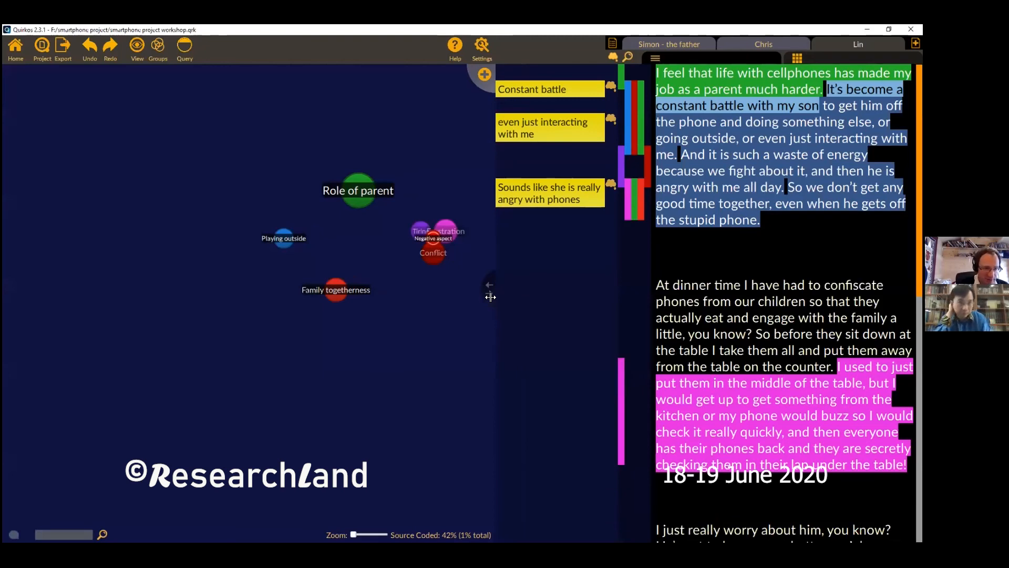
pyautogui.click(612, 57)
pyautogui.click(762, 207)
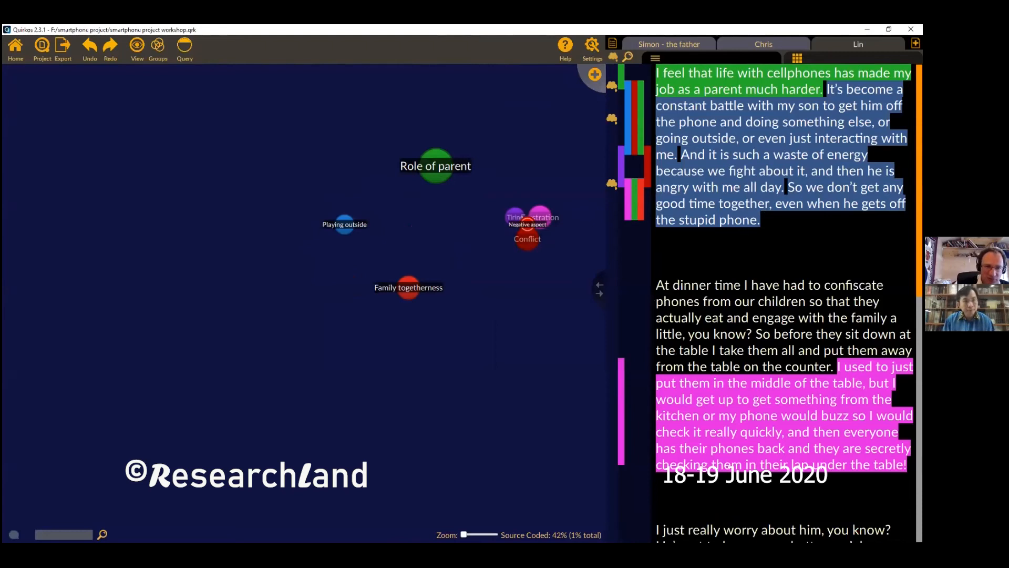
pyautogui.moveTo(779, 226); pyautogui.dragTo(625, 59)
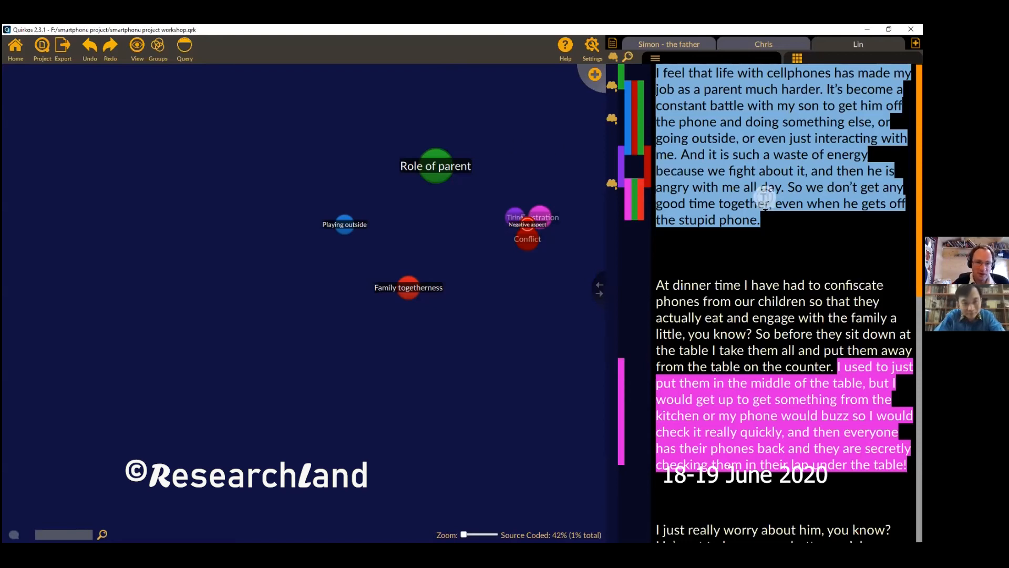
pyautogui.click(797, 308)
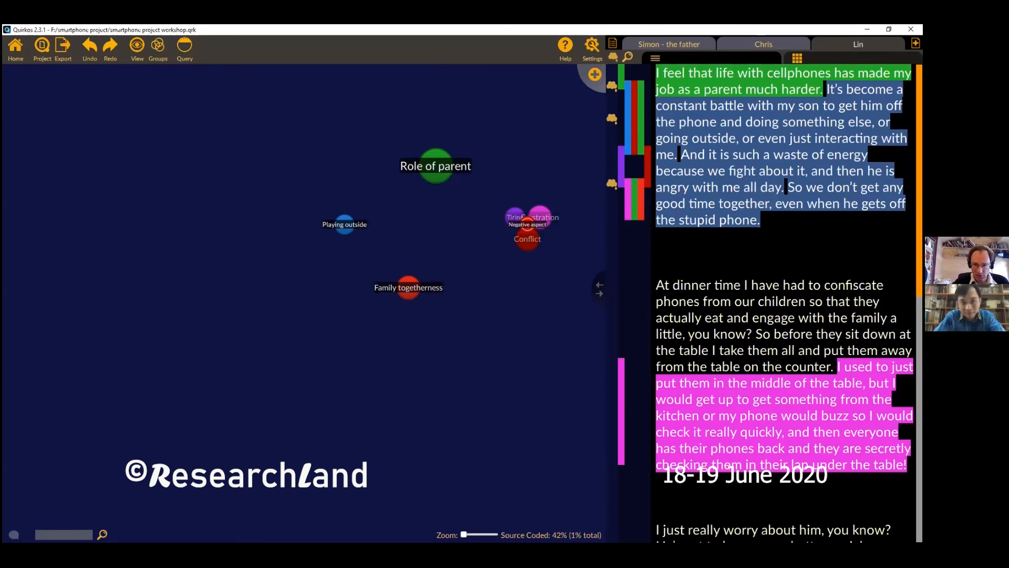
pyautogui.scroll(-7, 783, 302)
pyautogui.scroll(-3, 782, 302)
pyautogui.scroll(10, 783, 302)
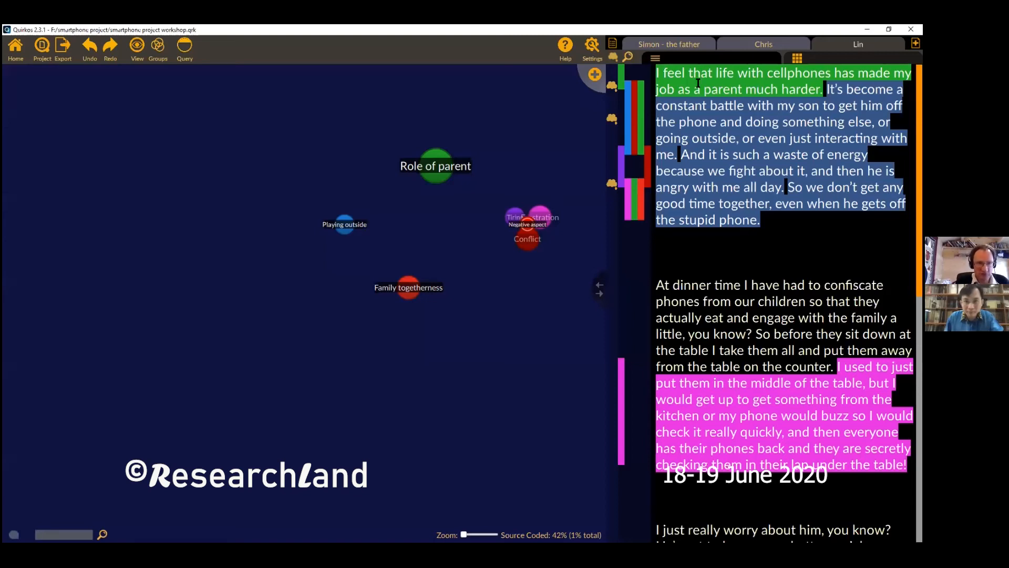
# - Search all sources for "phone" and look through the matching passages from the interviews and the smartphone article
pyautogui.click(629, 57)
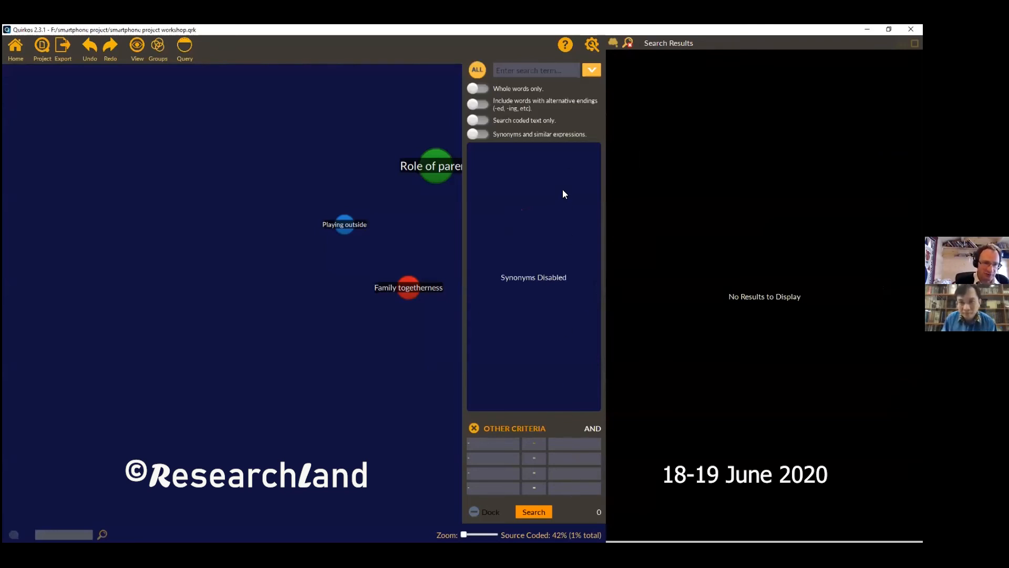
pyautogui.write('phone')
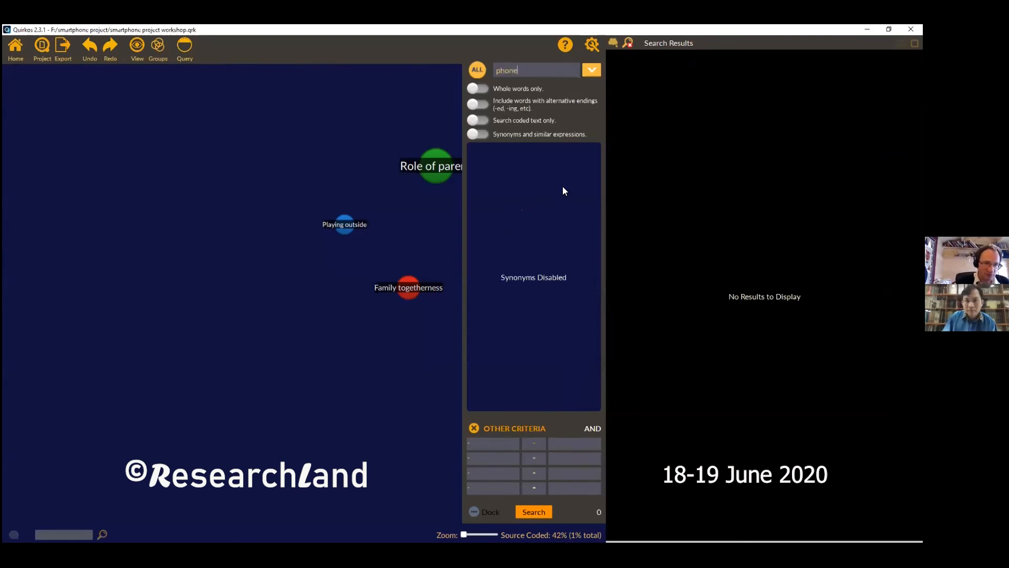
pyautogui.press('Return')
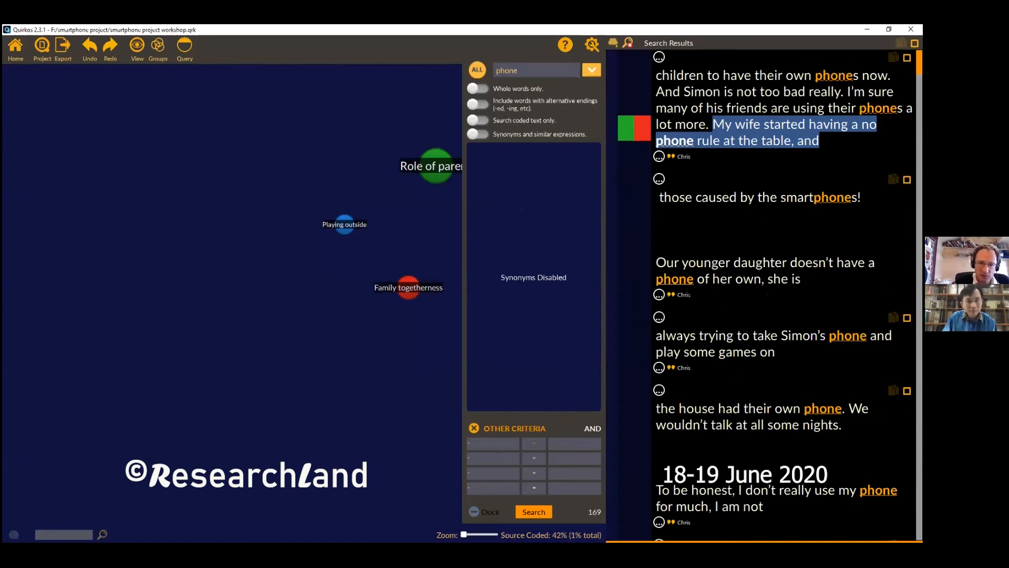
pyautogui.scroll(-15, 783, 310)
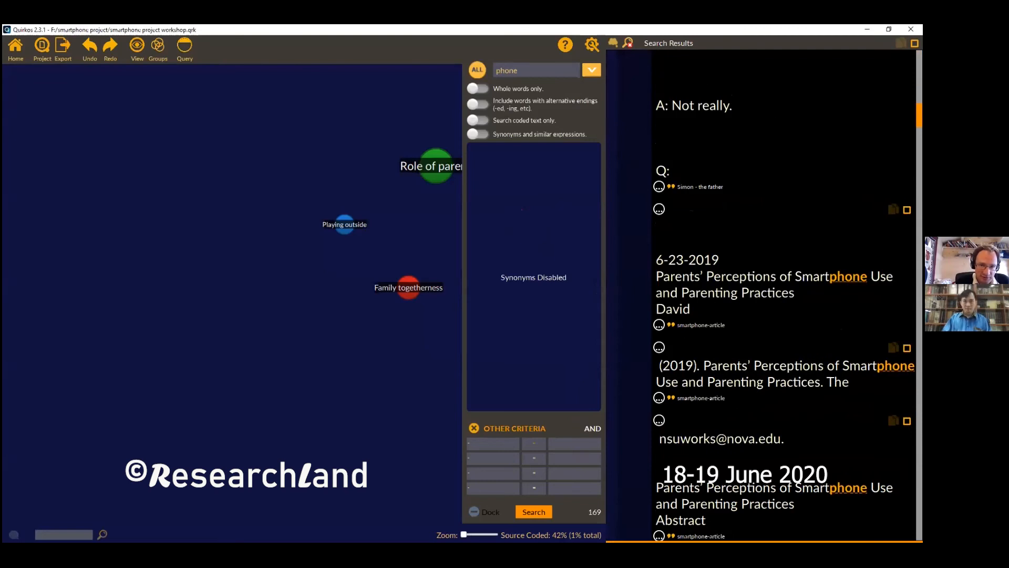
pyautogui.scroll(-10, 791, 268)
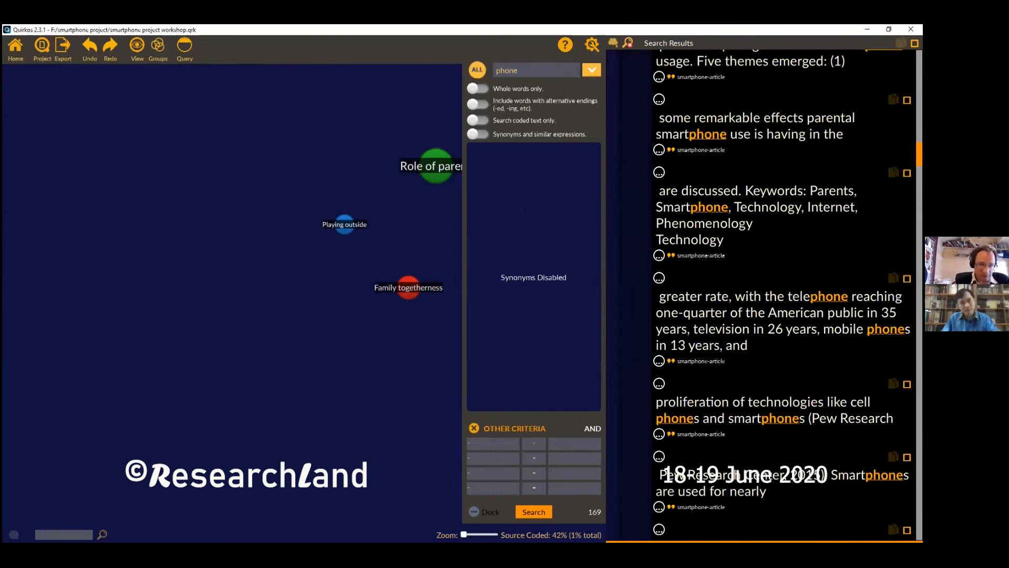
pyautogui.scroll(15, 783, 294)
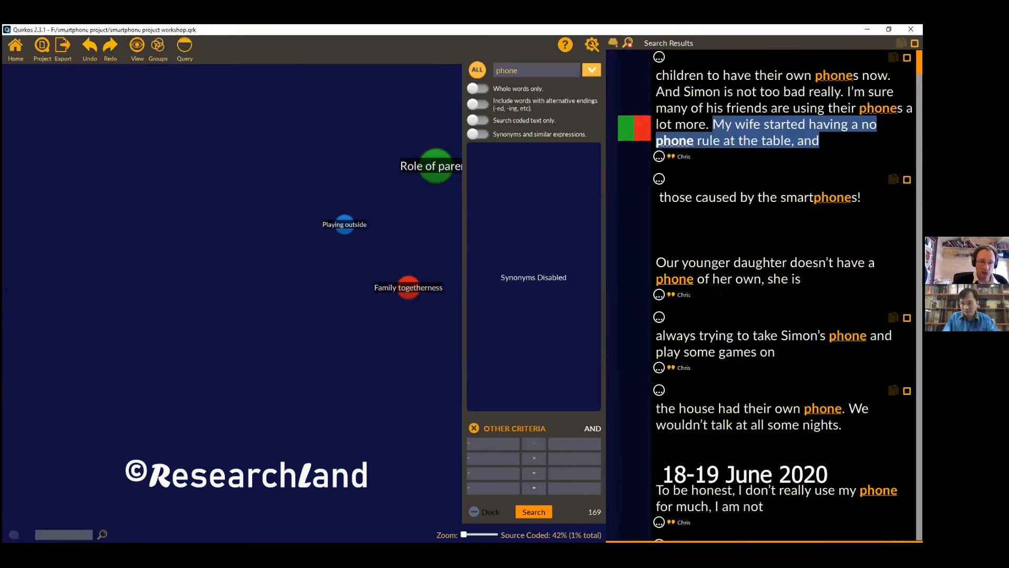
# - Dock the search panel out of the way, create a quirk titled "Phone" and place it below the Conflict group on the canvas
pyautogui.click(474, 511)
pyautogui.doubleClick(303, 100)
pyautogui.write('Phone')
pyautogui.click(586, 464)
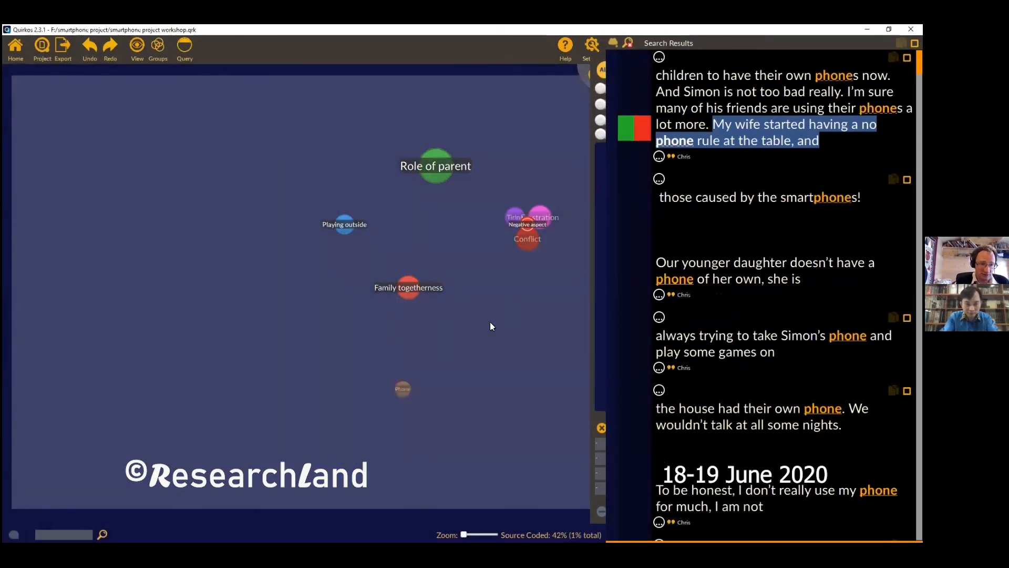
pyautogui.moveTo(490, 321); pyautogui.dragTo(525, 300)
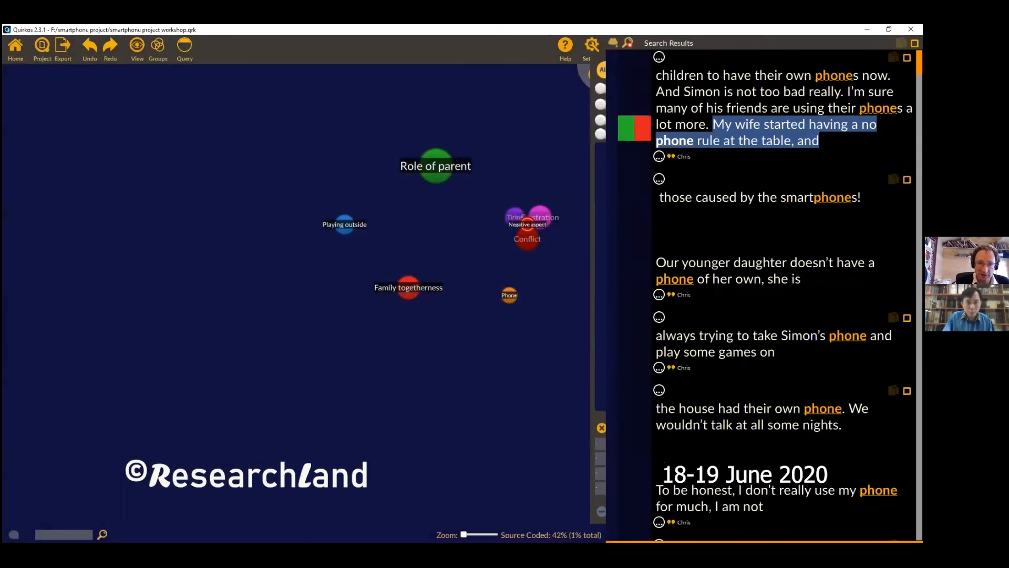
# - Code the "no phone rule" result to Phone, expand the second result's preceding context and code "Well, at least without those caused by the smartphones!" to Phone
pyautogui.moveTo(847, 91); pyautogui.dragTo(819, 140)
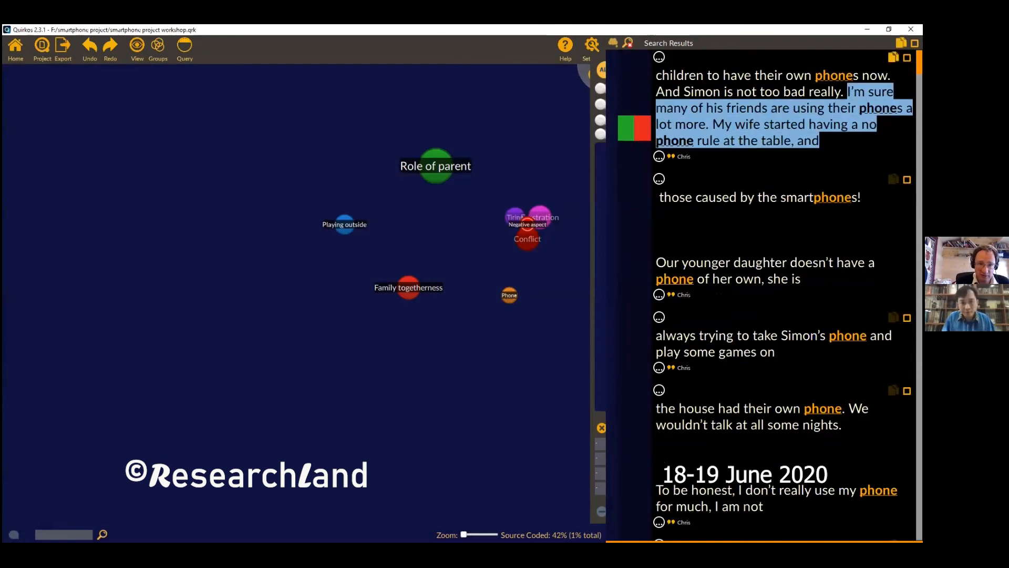
pyautogui.moveTo(758, 126); pyautogui.dragTo(507, 298)
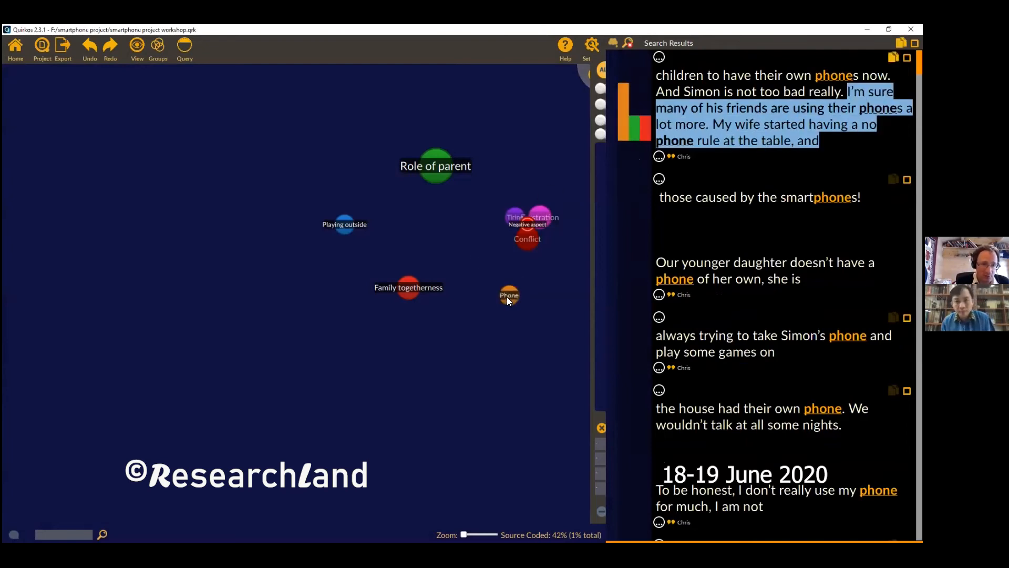
pyautogui.doubleClick(768, 198)
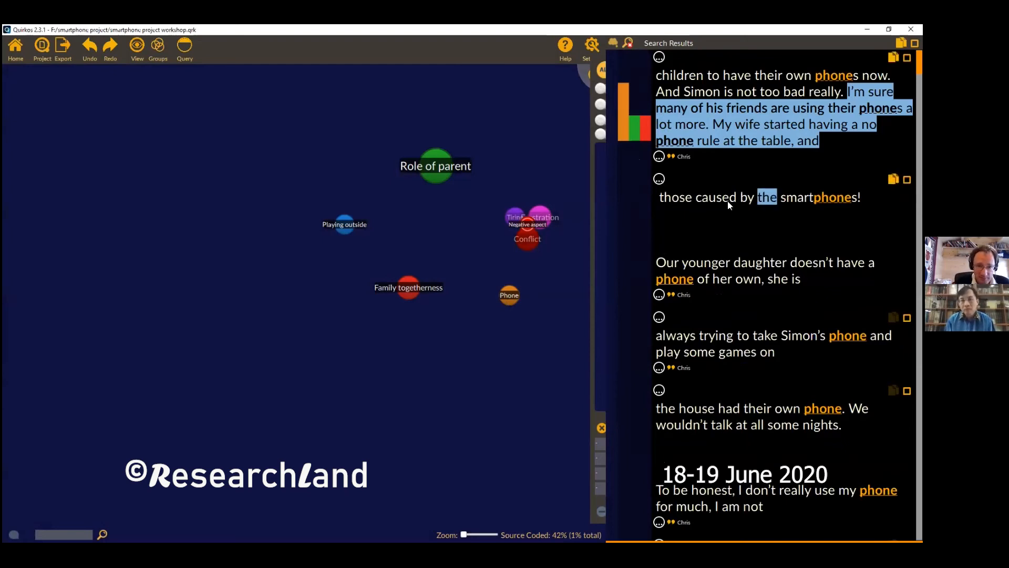
pyautogui.click(659, 179)
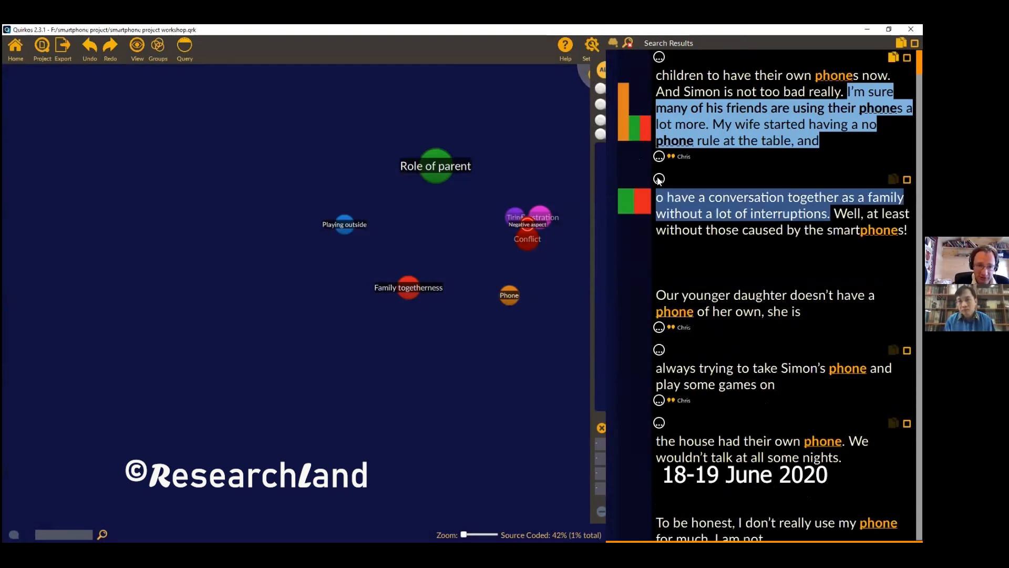
pyautogui.moveTo(834, 214); pyautogui.dragTo(513, 294)
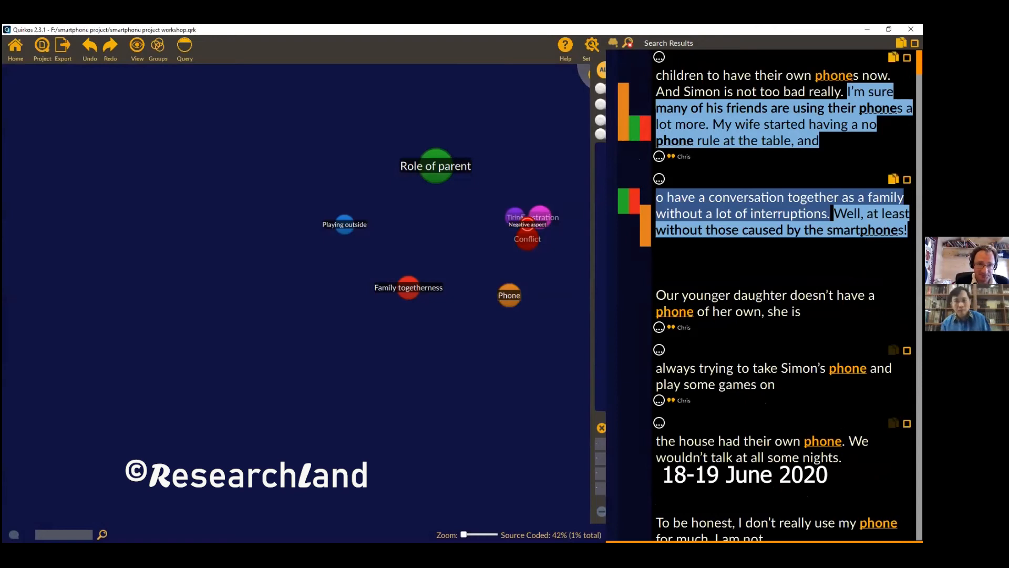
# - Bring back the search panel and repeat the "phone" search with whole words only, first in all text and again in coded text only
pyautogui.click(600, 514)
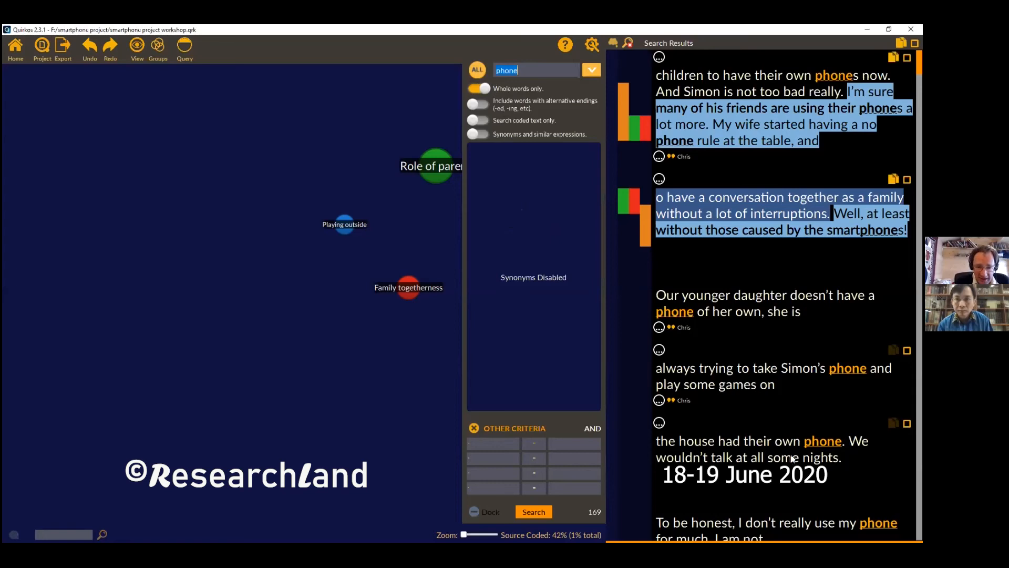
pyautogui.click(784, 230)
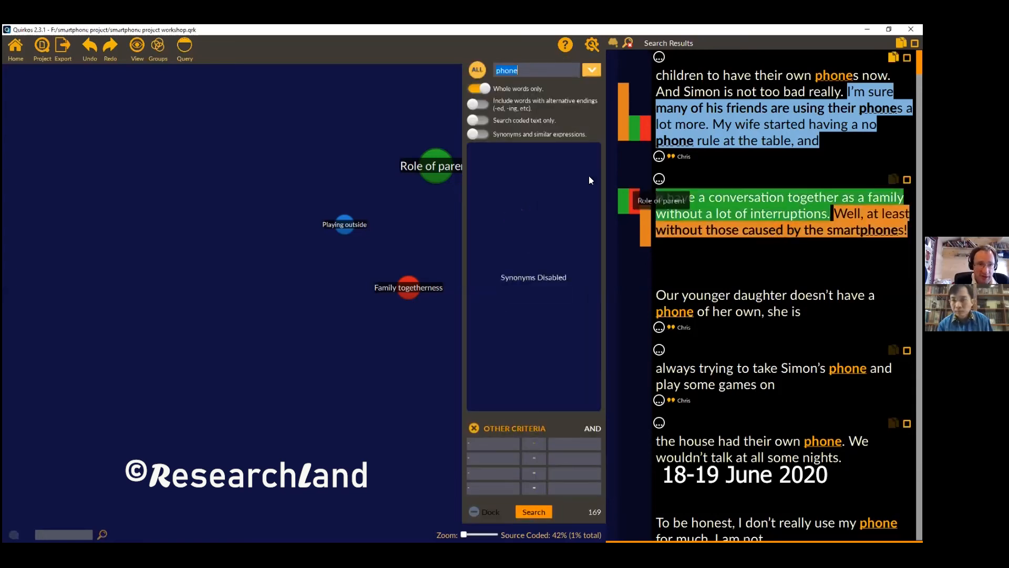
pyautogui.click(536, 512)
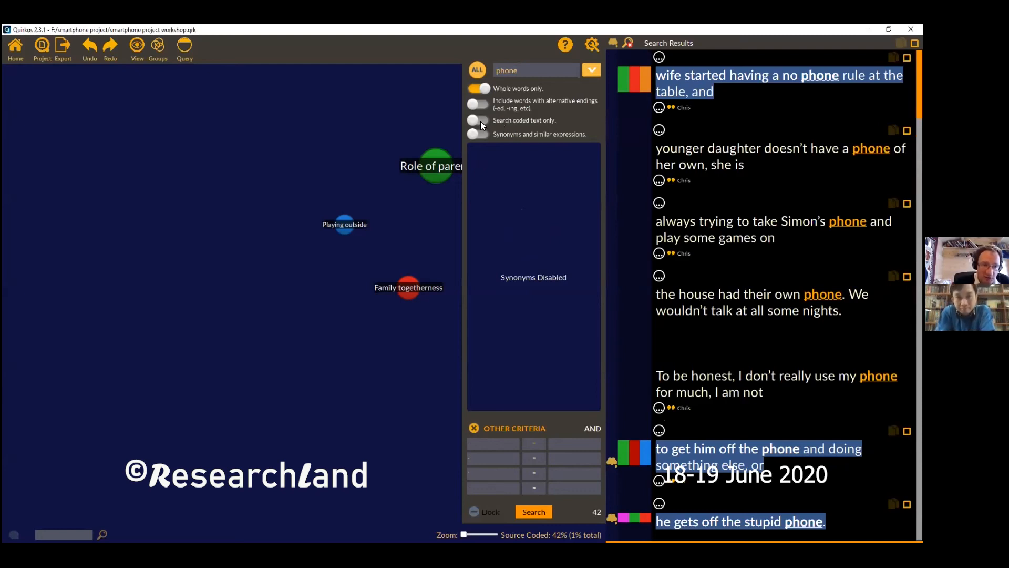
pyautogui.click(539, 510)
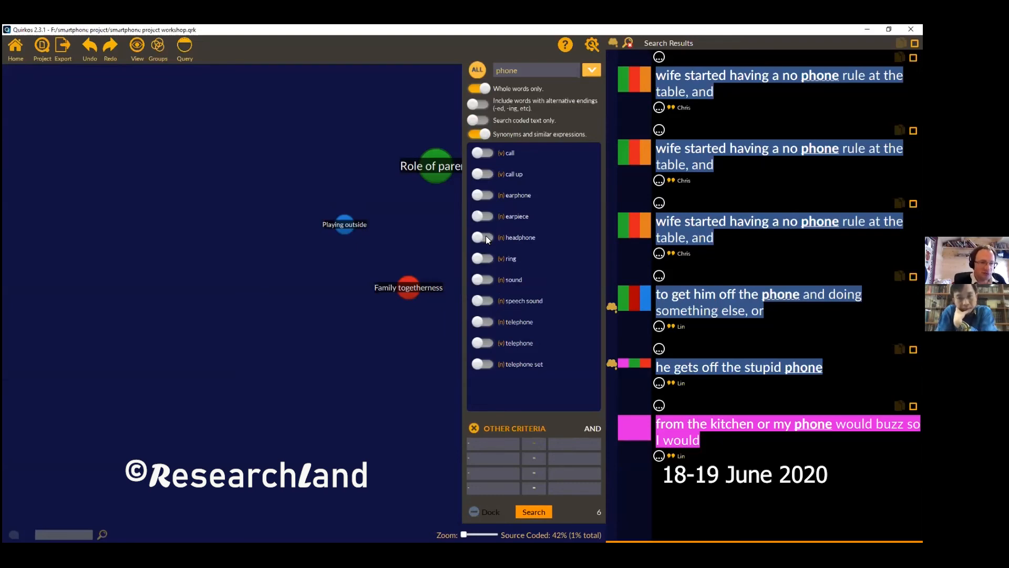
# - Extend the "phone" search with the synonyms "call" and "ring", run it, and look through the matching passages
pyautogui.click(488, 153)
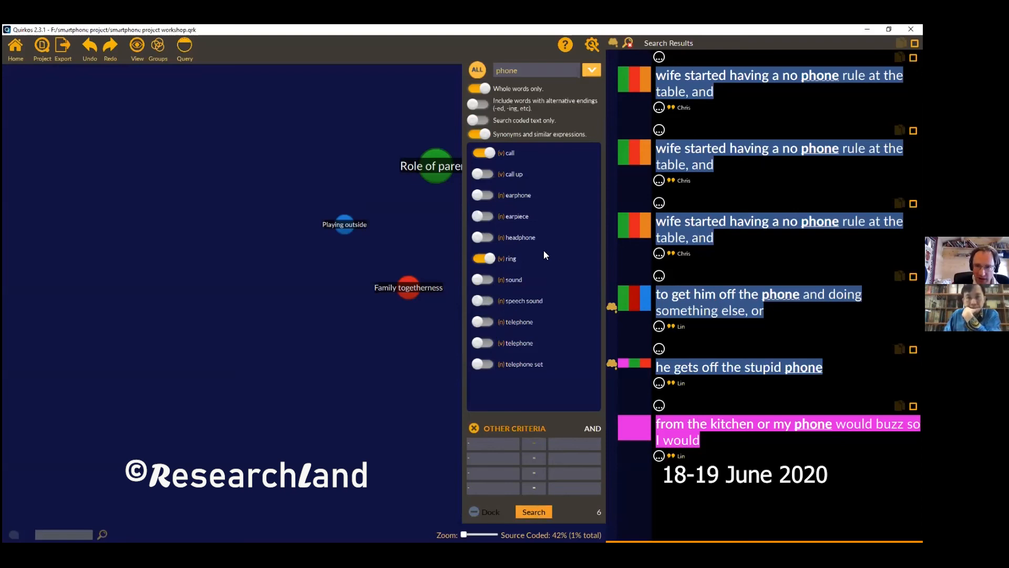
pyautogui.click(534, 512)
pyautogui.scroll(-20, 783, 295)
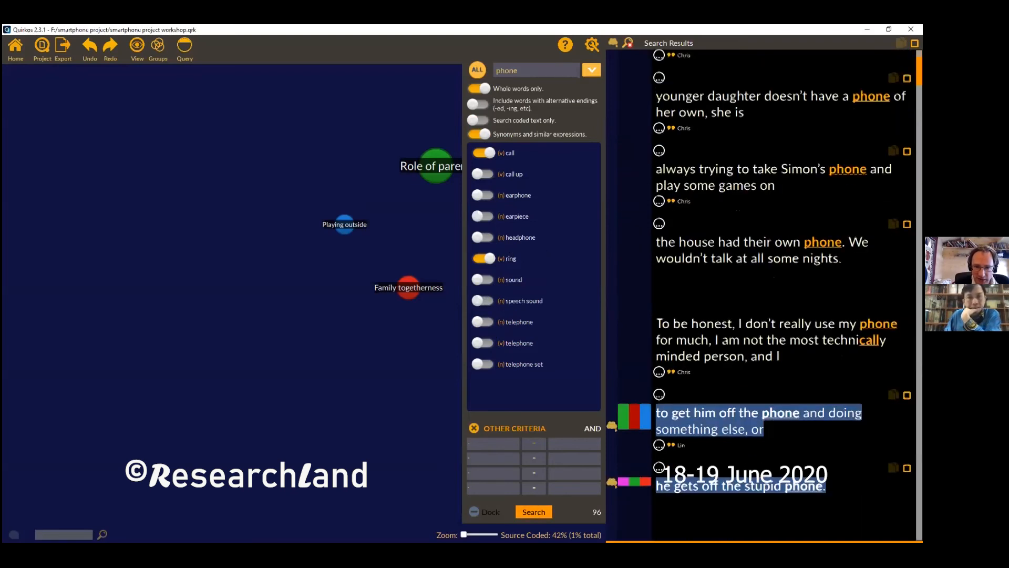
pyautogui.scroll(-20, 776, 246)
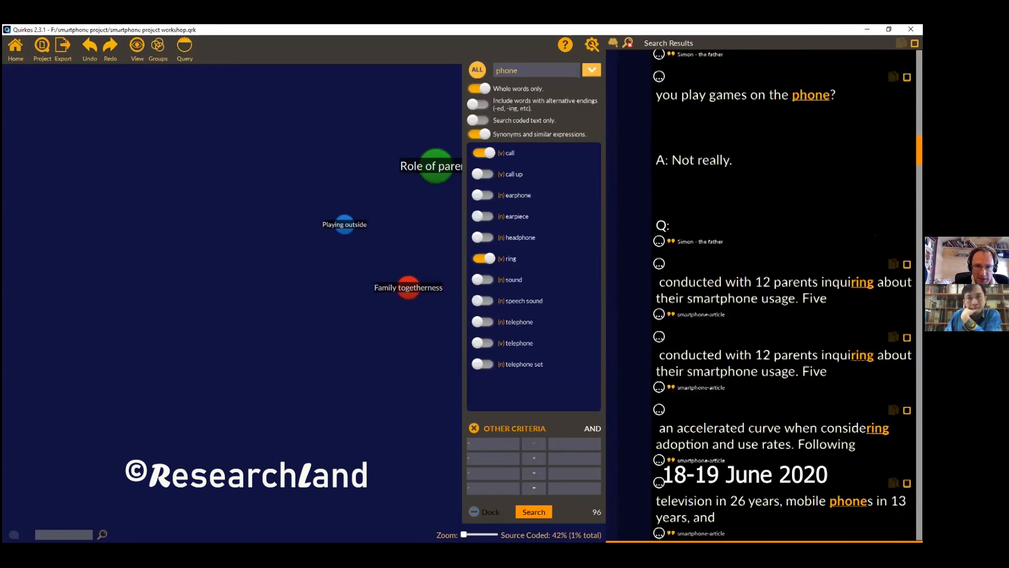
# - Examine the partial-word matches by highlighting "monitoring" in the article results and "phones" in the first interview result
pyautogui.moveTo(750, 246); pyautogui.dragTo(883, 276)
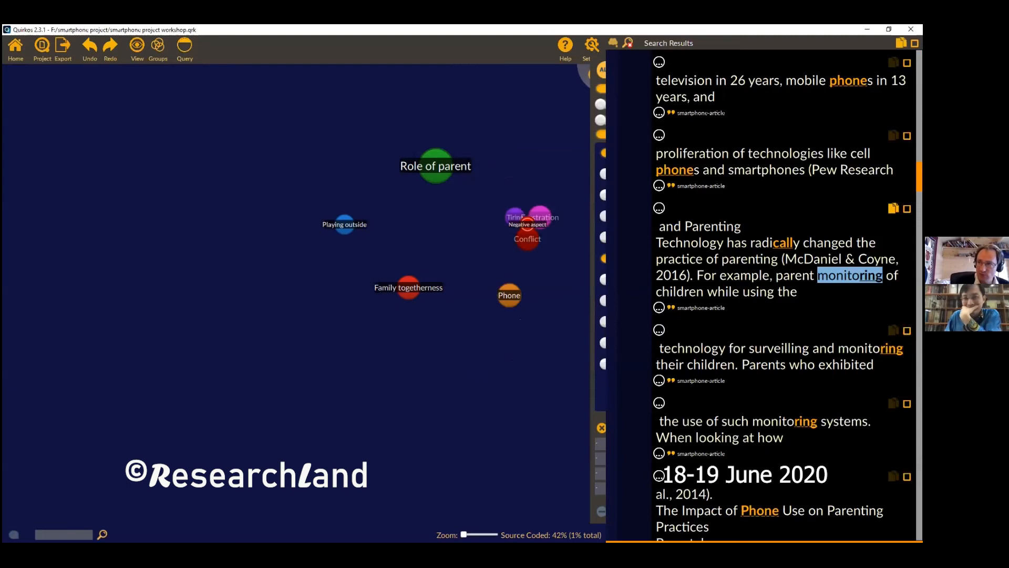
pyautogui.click(602, 511)
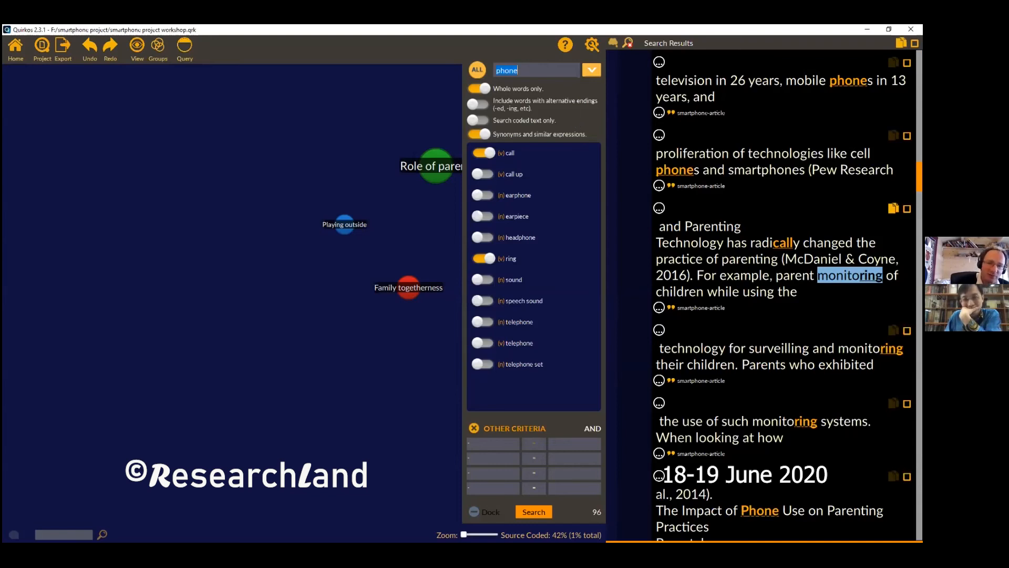
pyautogui.scroll(10, 817, 126)
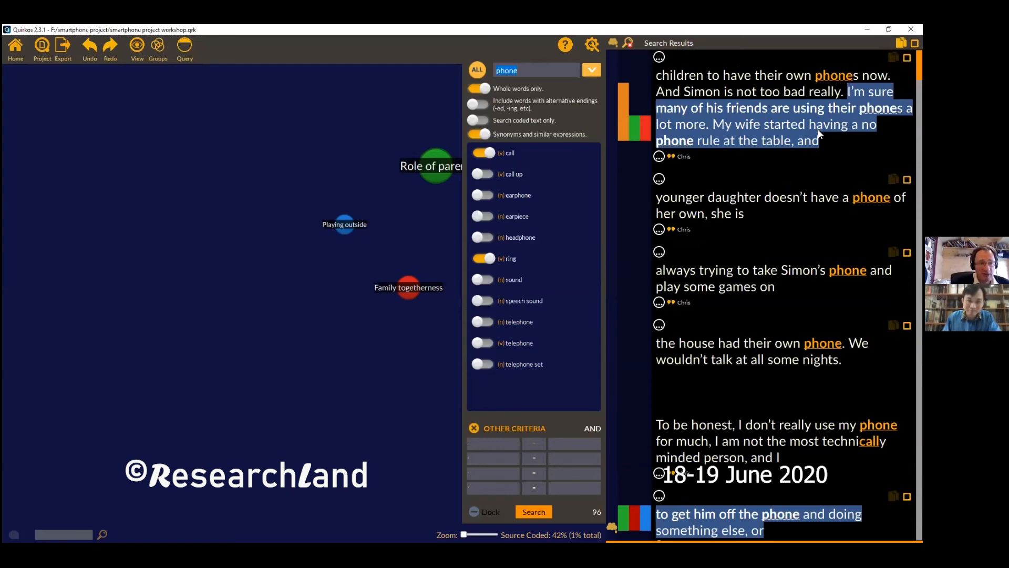
pyautogui.doubleClick(816, 75)
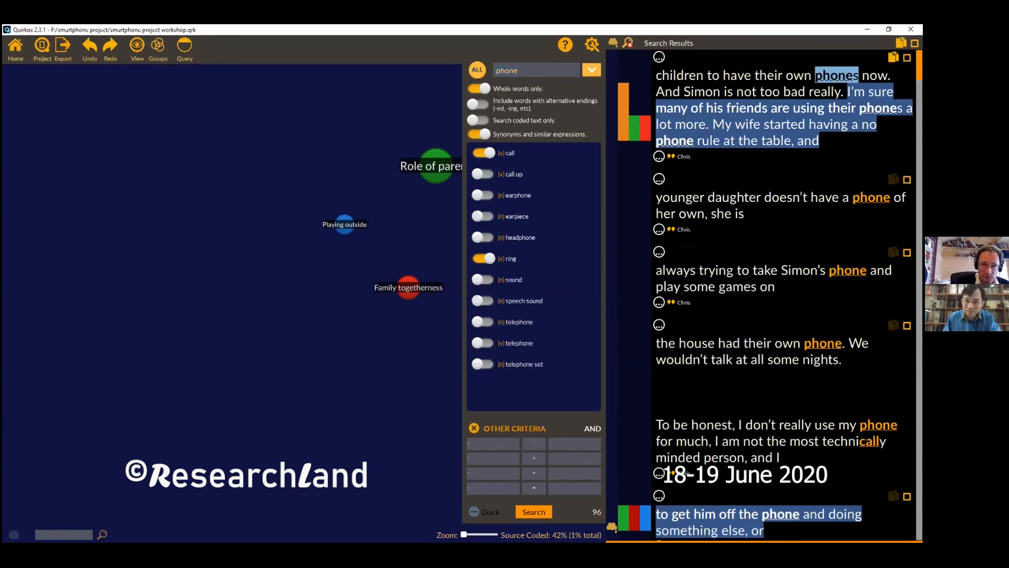
pyautogui.click(818, 76)
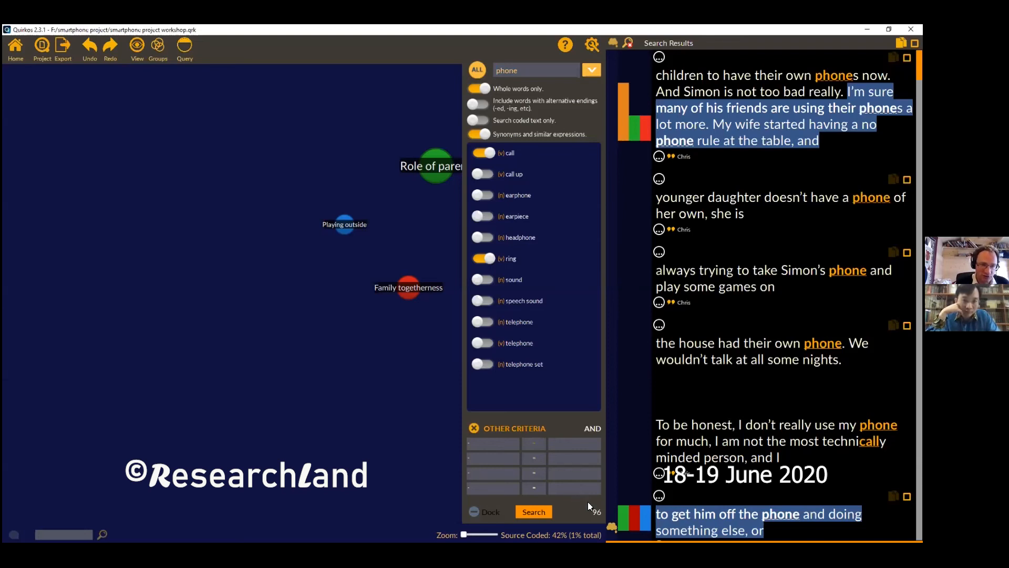
# - Close the search, view the options for adding sources and the open interview's source properties, and return to its text
pyautogui.click(629, 42)
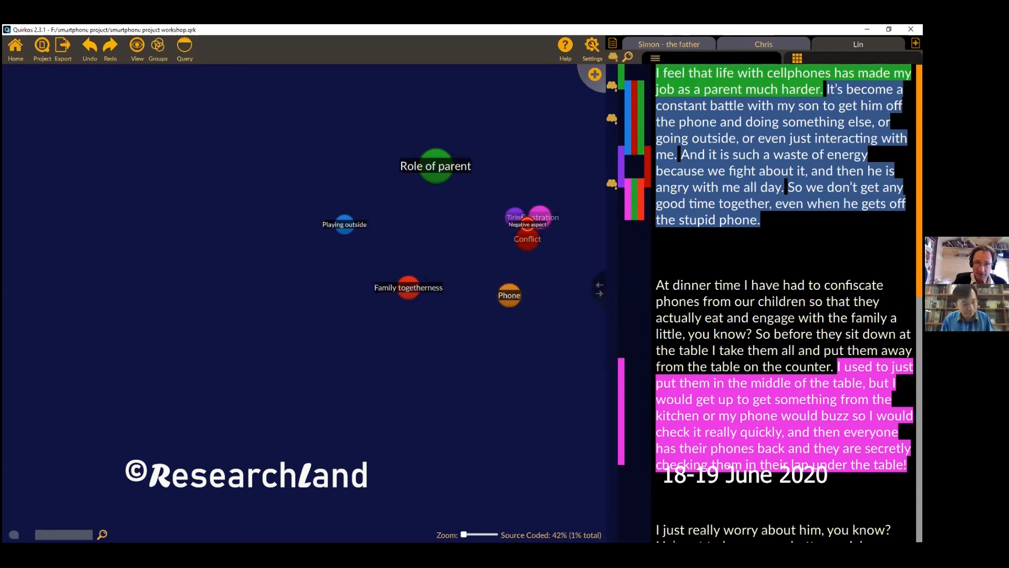
pyautogui.click(916, 42)
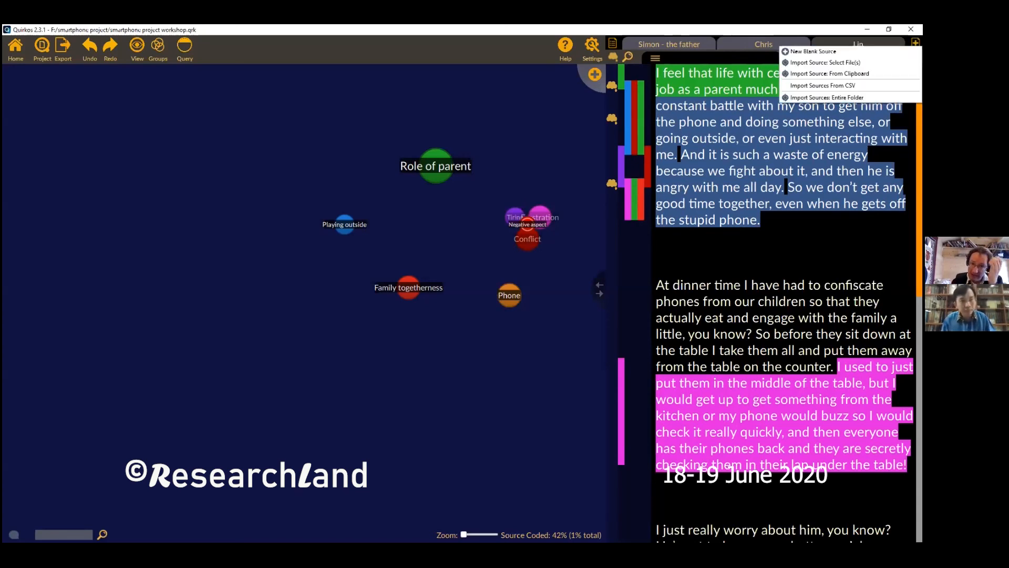
pyautogui.click(803, 76)
pyautogui.click(824, 51)
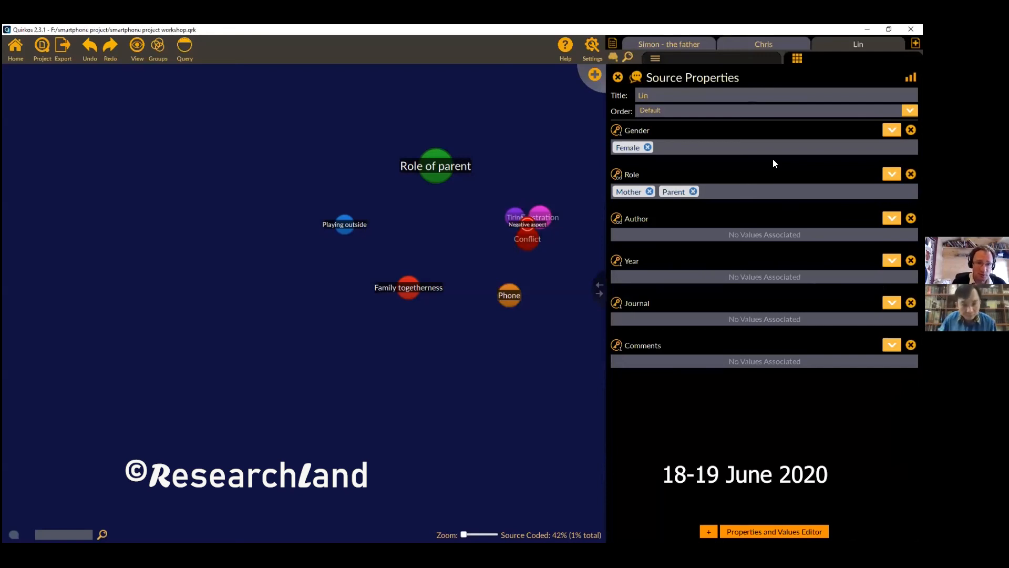
pyautogui.click(718, 59)
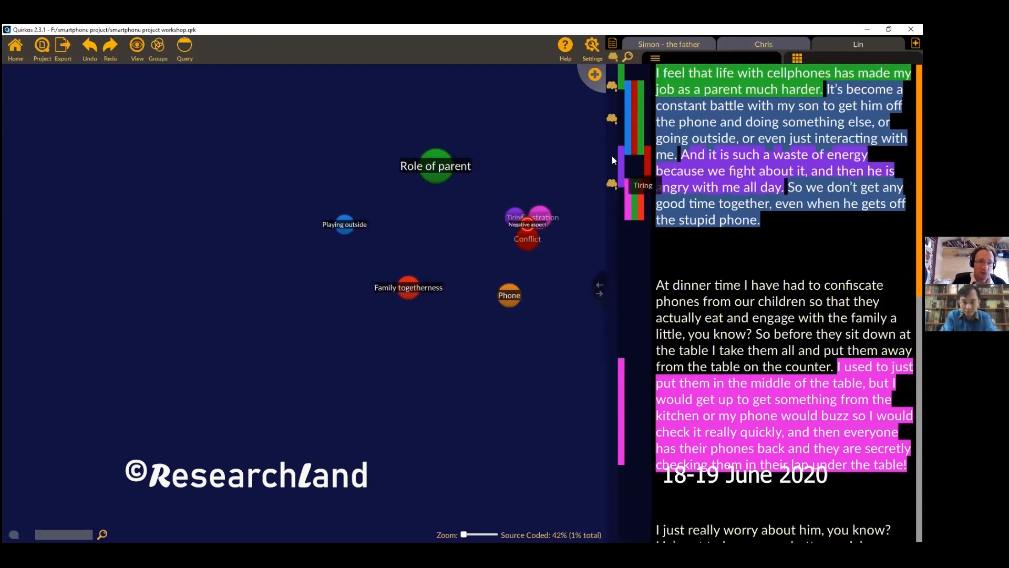
# - Show and hide the memos beside the interview, and view the coded text of the Negative aspect group before returning to the canvas
pyautogui.click(613, 57)
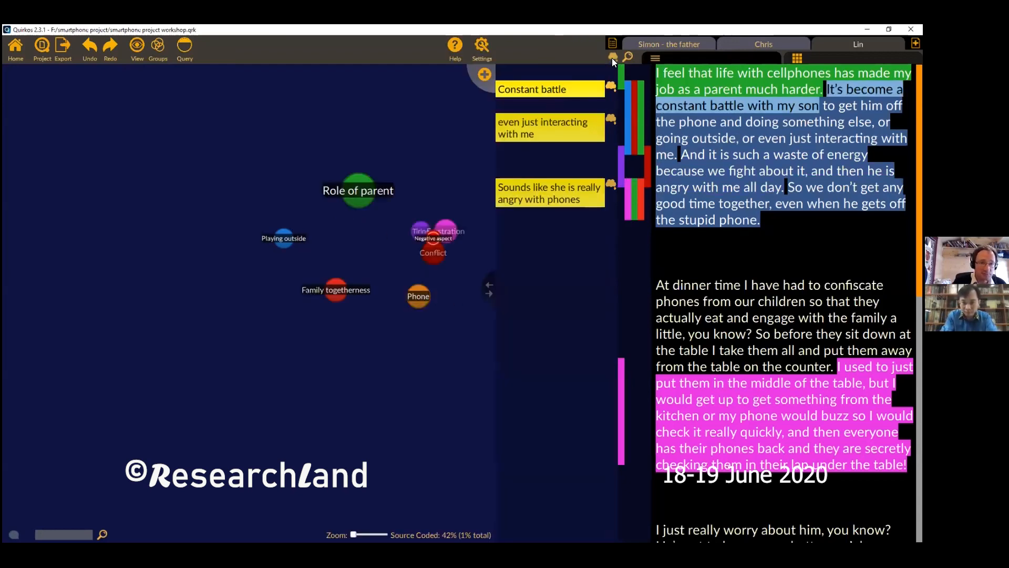
pyautogui.click(612, 57)
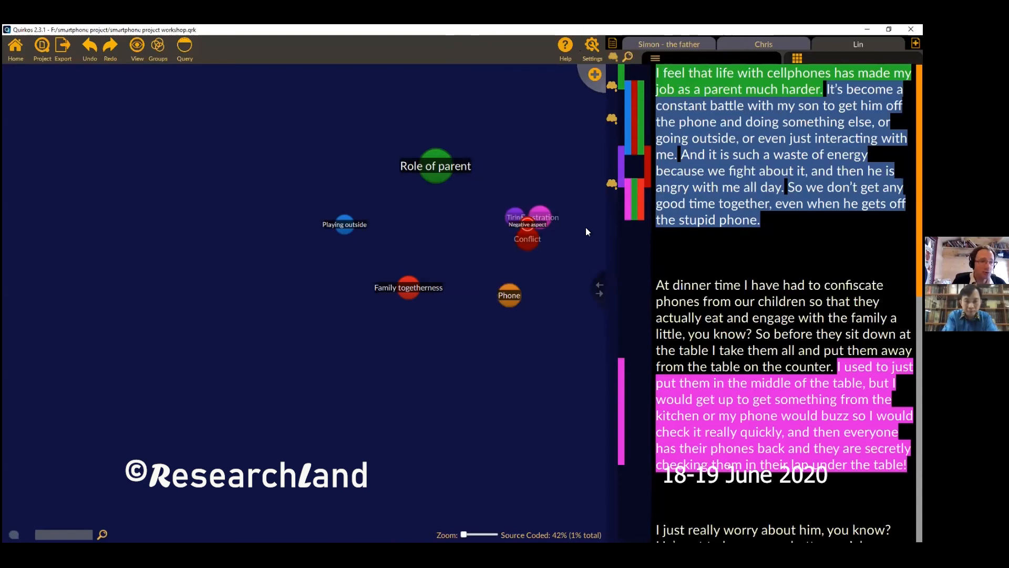
pyautogui.doubleClick(526, 224)
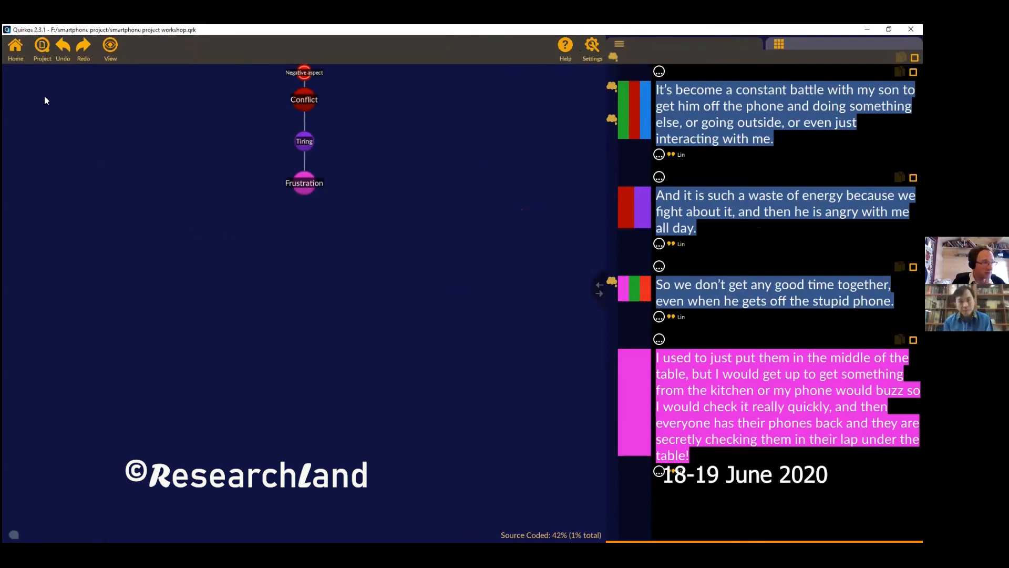
pyautogui.click(18, 45)
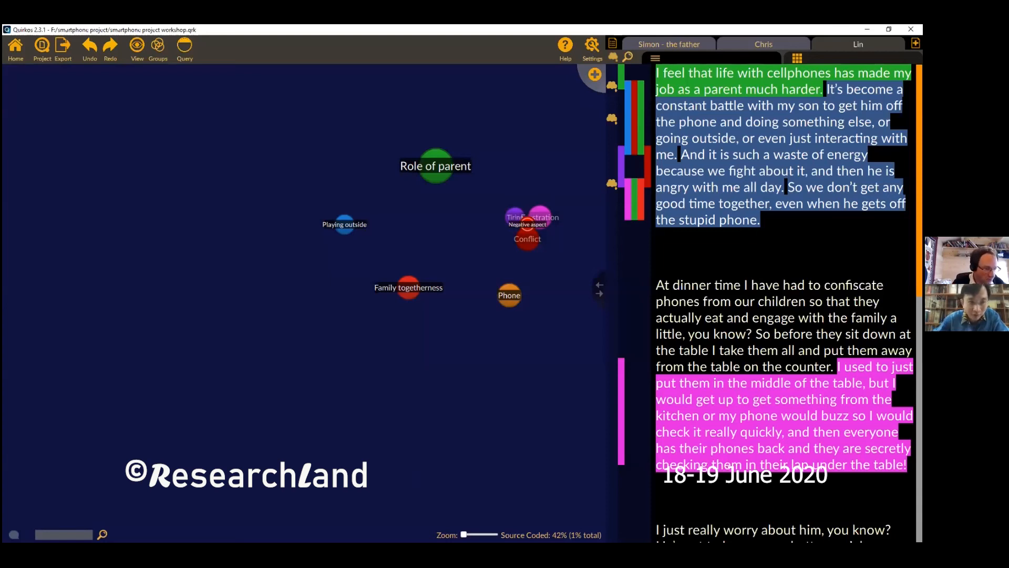
# - Switch to the presentation and show the "Any questions?" slide
pyautogui.press('super')
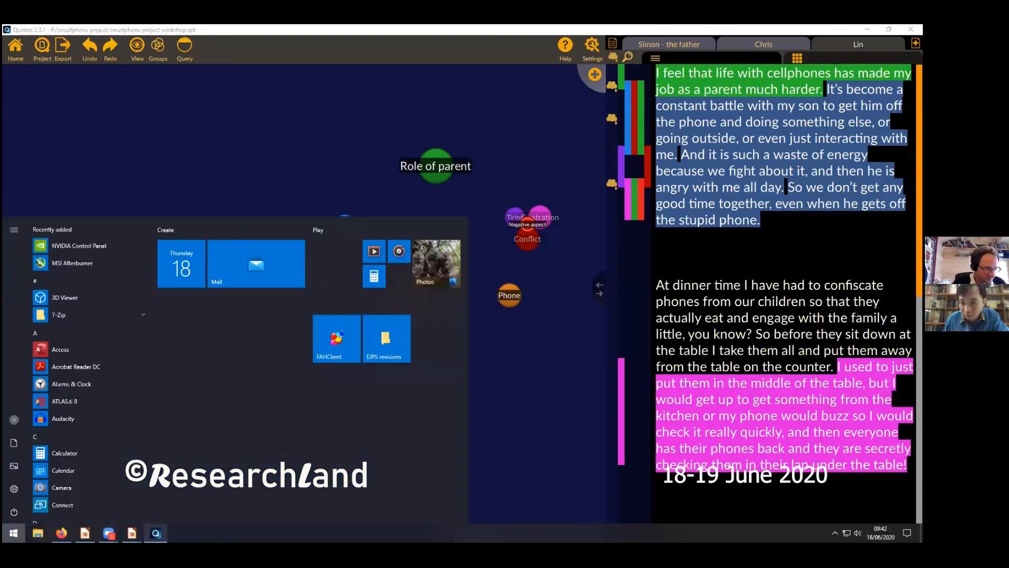
pyautogui.moveTo(132, 533)
pyautogui.click(105, 490)
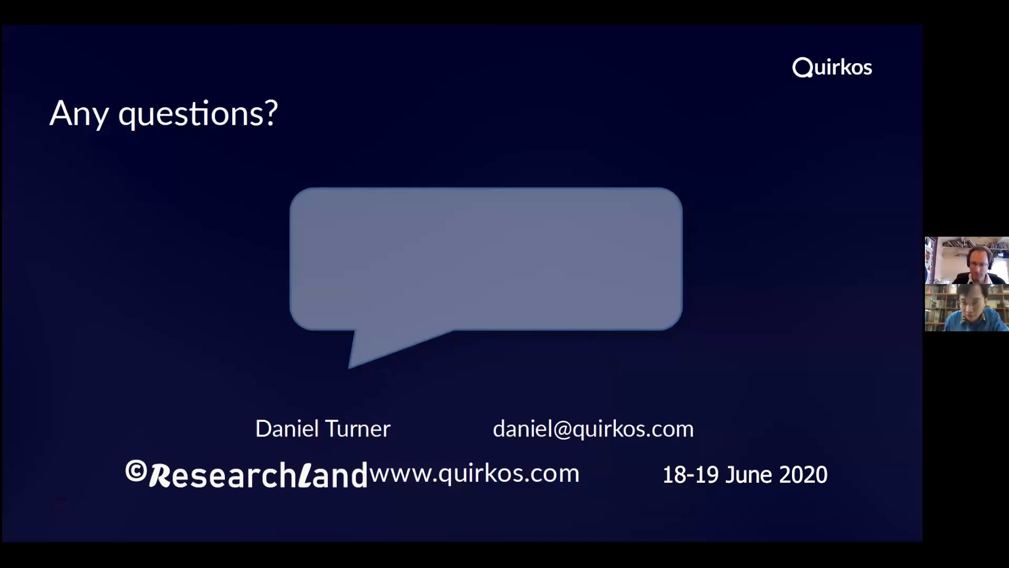
pyautogui.press('super')
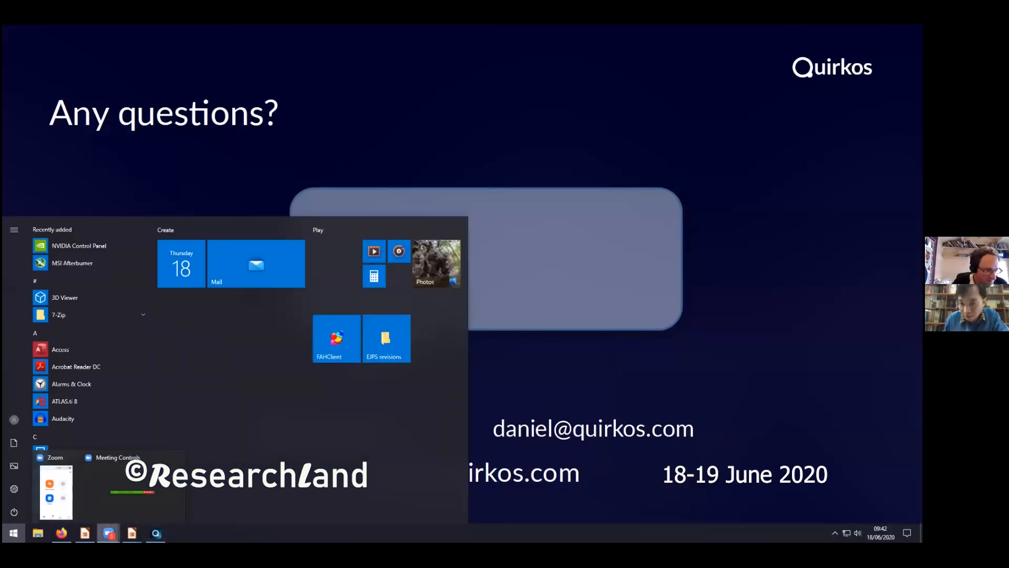
pyautogui.click(133, 492)
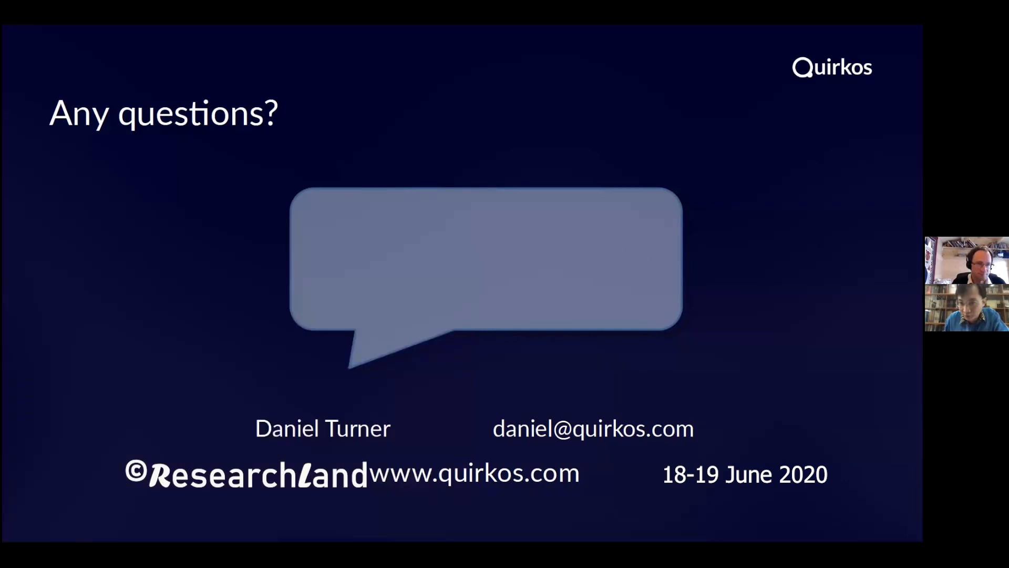
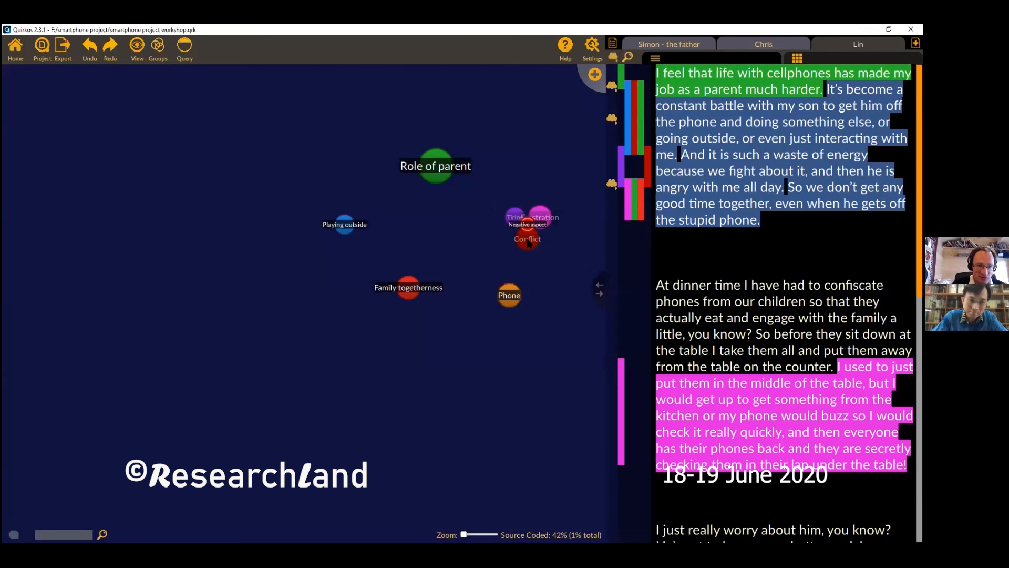
# - Take the Conflict quirk out of the Negative aspect group and place it separately on the canvas above Family togetherness
pyautogui.click(527, 250)
pyautogui.moveTo(528, 250); pyautogui.dragTo(464, 259)
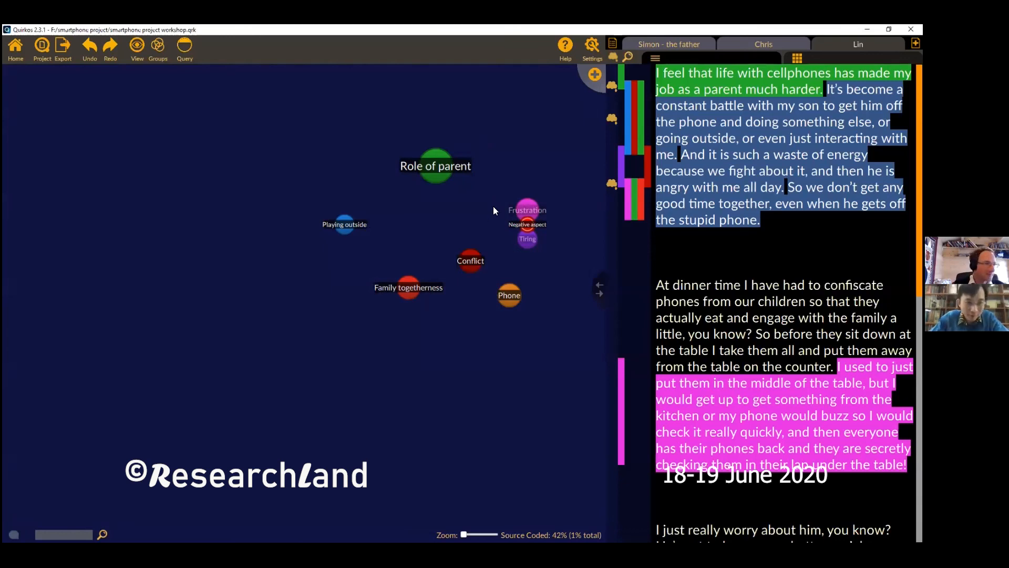
# - Open the recent project "referendum coded example.qrk"
pyautogui.click(44, 52)
pyautogui.click(348, 318)
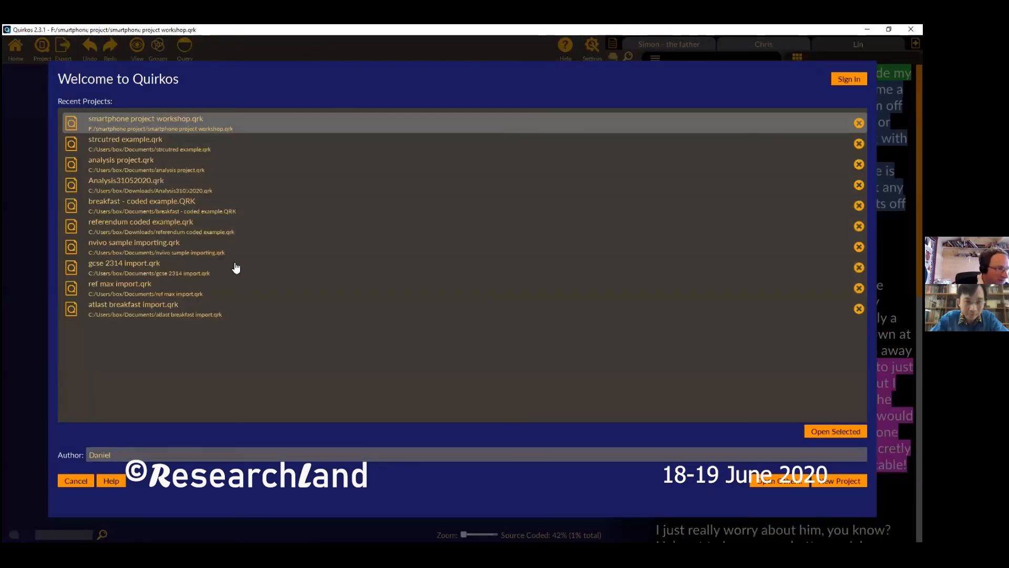
pyautogui.doubleClick(220, 231)
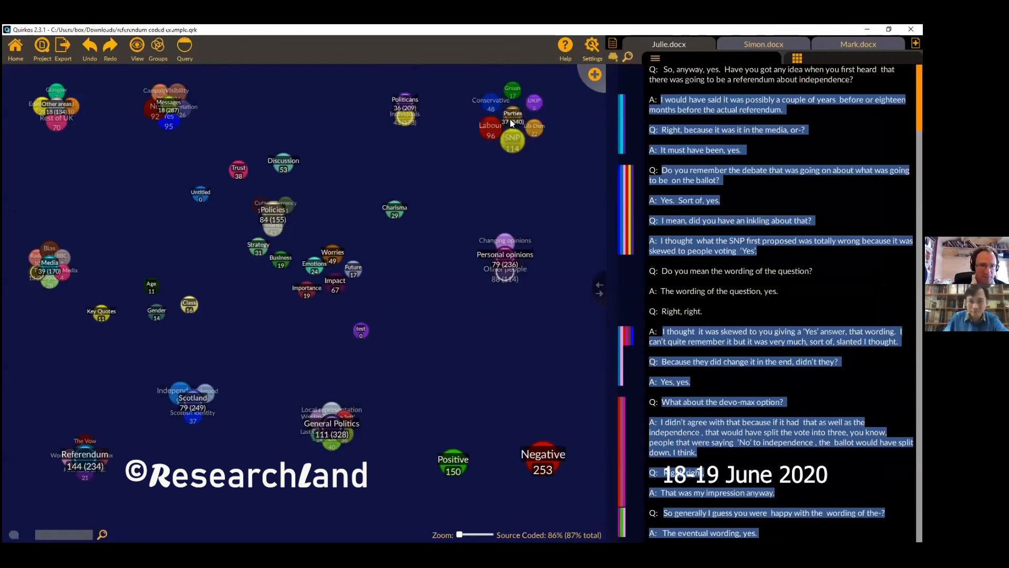
# - Move the Parties group slightly down towards the canvas centre and expand the Scotland group to view its subquirks
pyautogui.moveTo(510, 119); pyautogui.dragTo(490, 159)
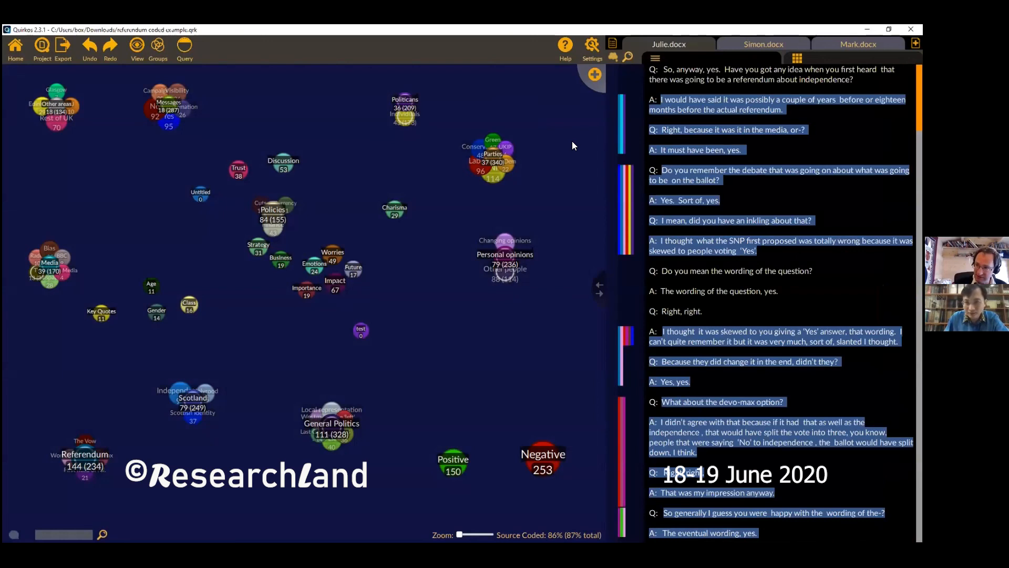
pyautogui.moveTo(494, 157)
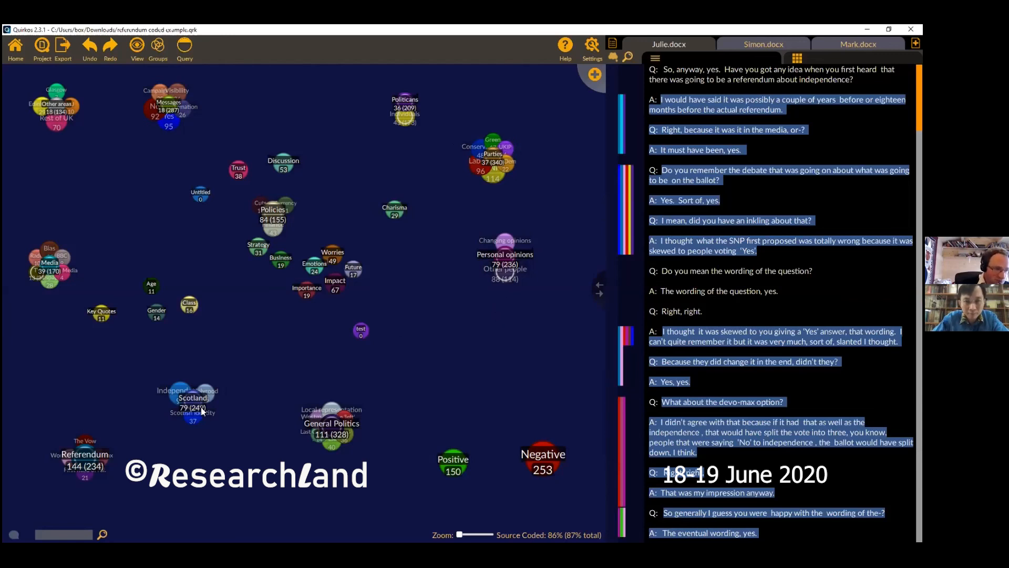
pyautogui.moveTo(193, 400)
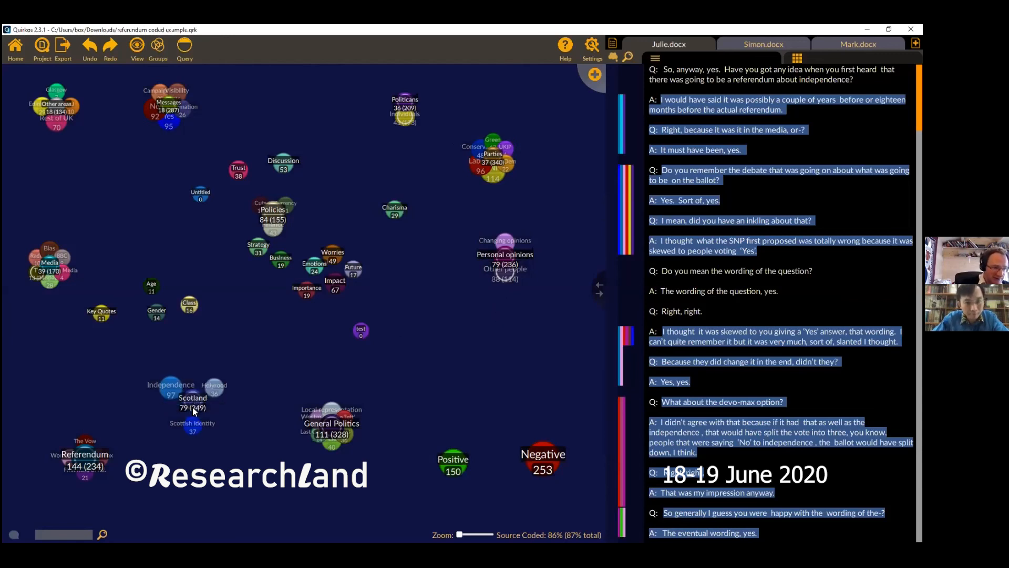
pyautogui.moveTo(192, 429)
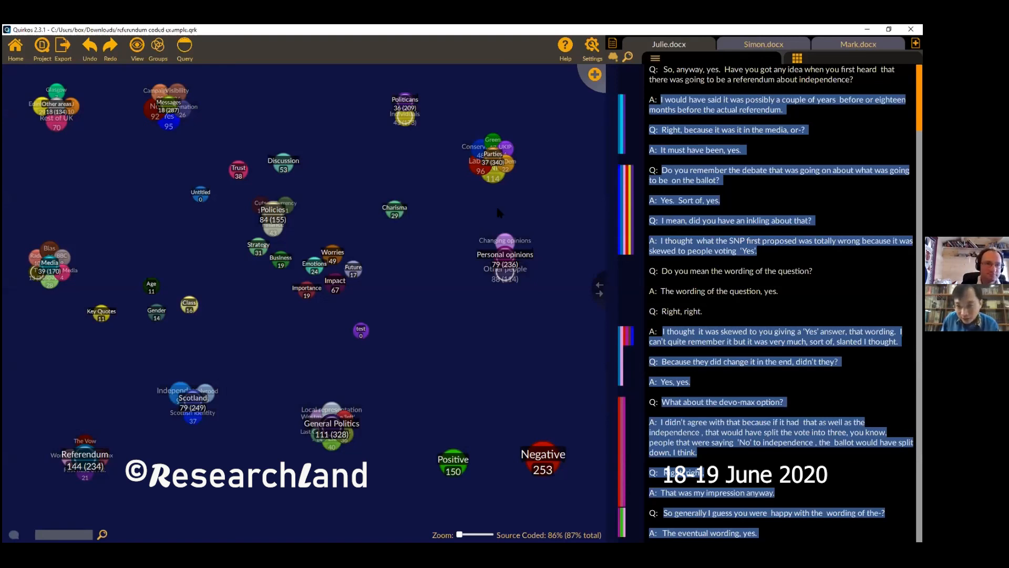
# - Open the text search in the referendum project
pyautogui.click(628, 56)
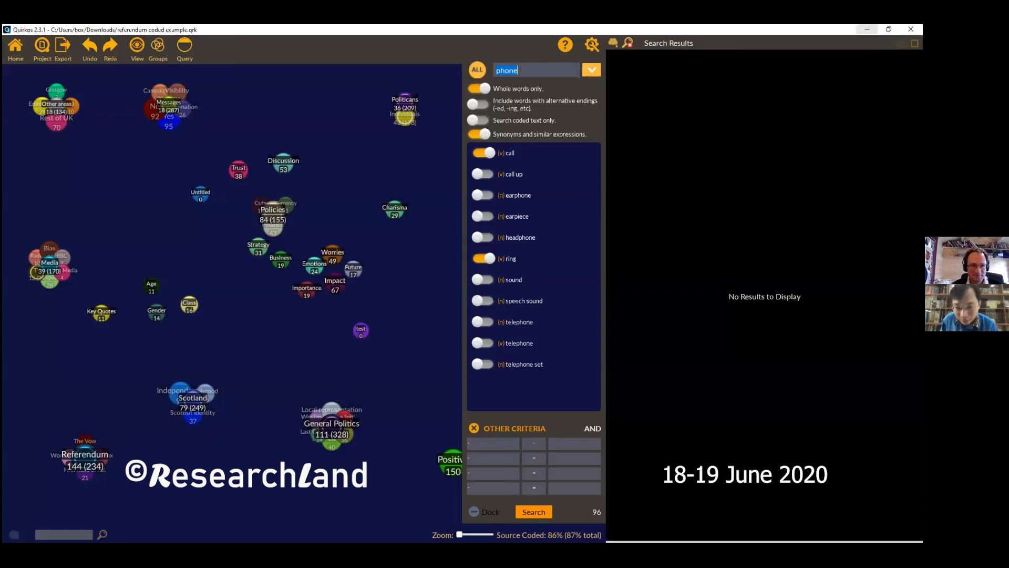
pyautogui.click(691, 26)
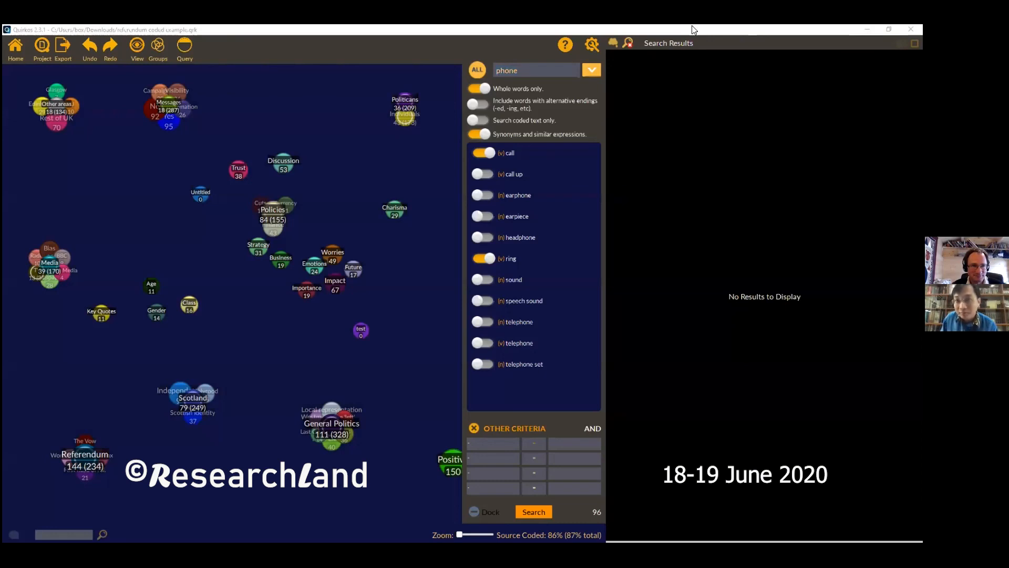